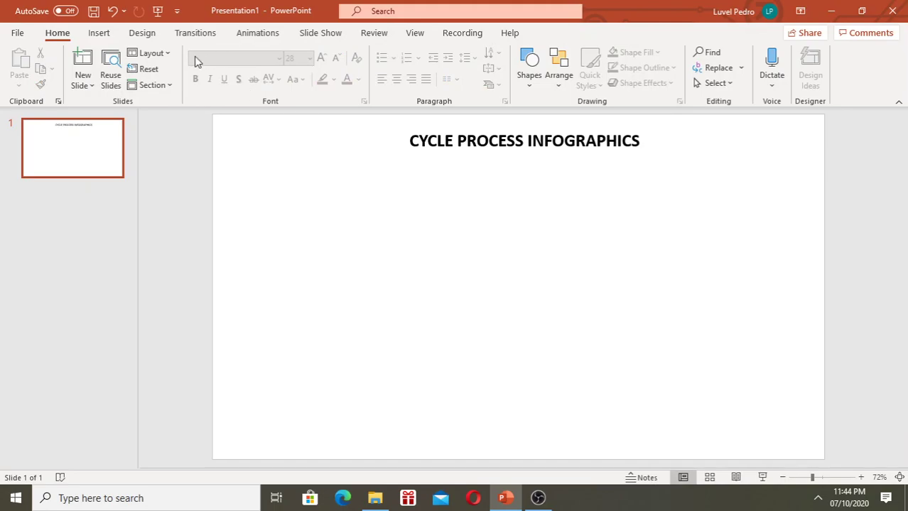
- Draw a blue oval on the left side of the slide
click(100, 33)
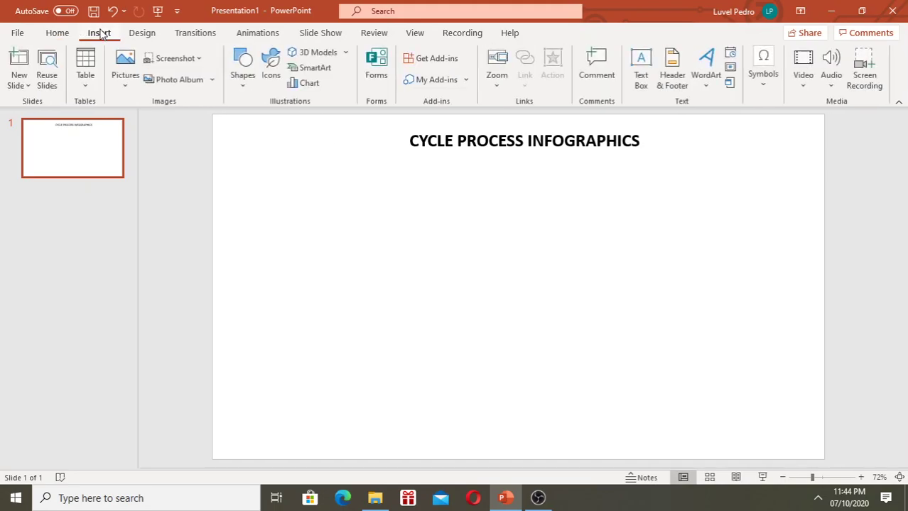
click(245, 71)
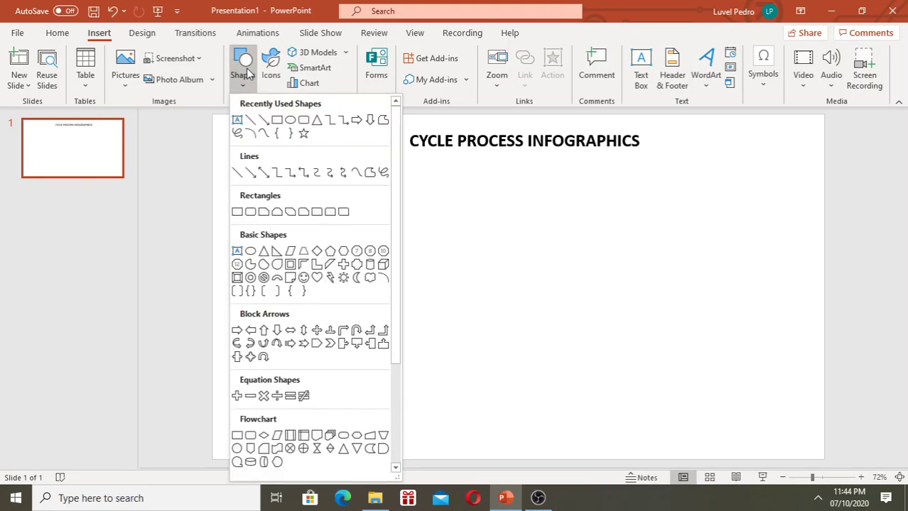
click(291, 121)
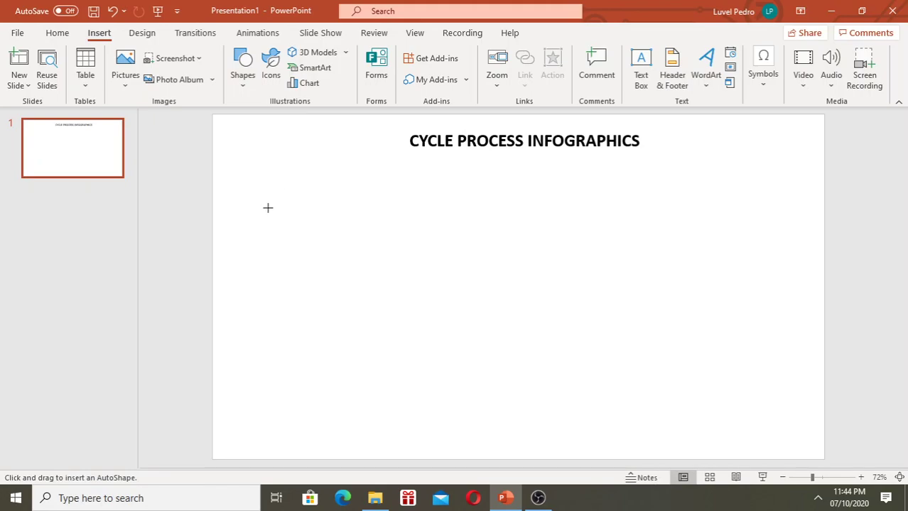
drag(267, 210, 400, 333)
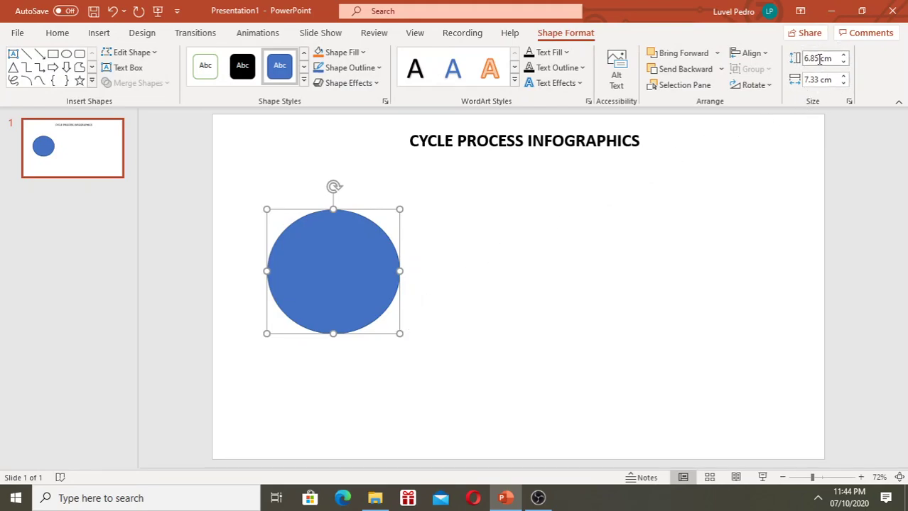
- Size the oval to 8 cm tall by 7.8 cm wide
click(820, 59)
text(8)
key(Return)
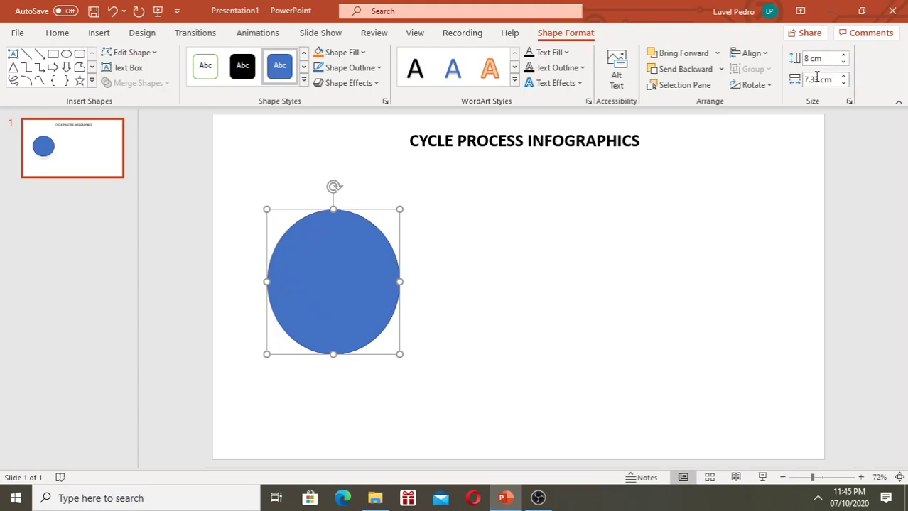
click(816, 80)
text(7.8)
click(779, 149)
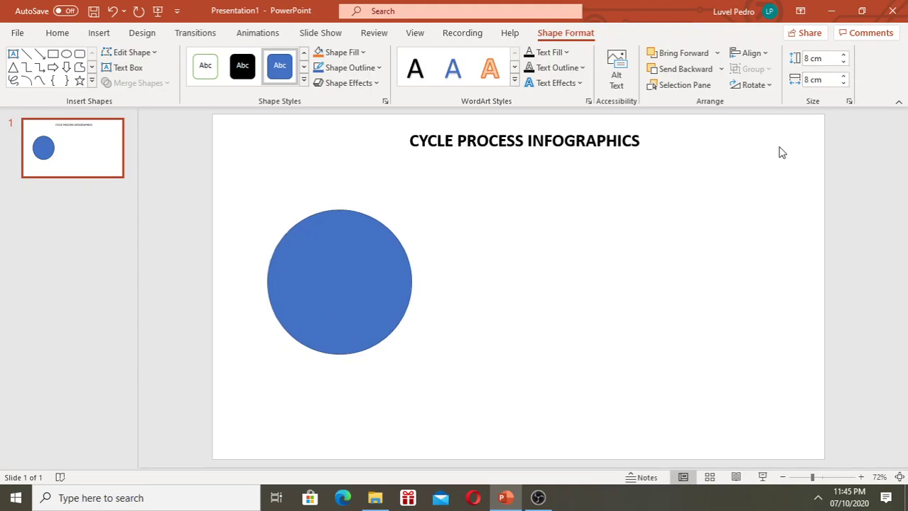
- Draw a rectangle covering the lower half of the blue circle
click(383, 300)
click(455, 310)
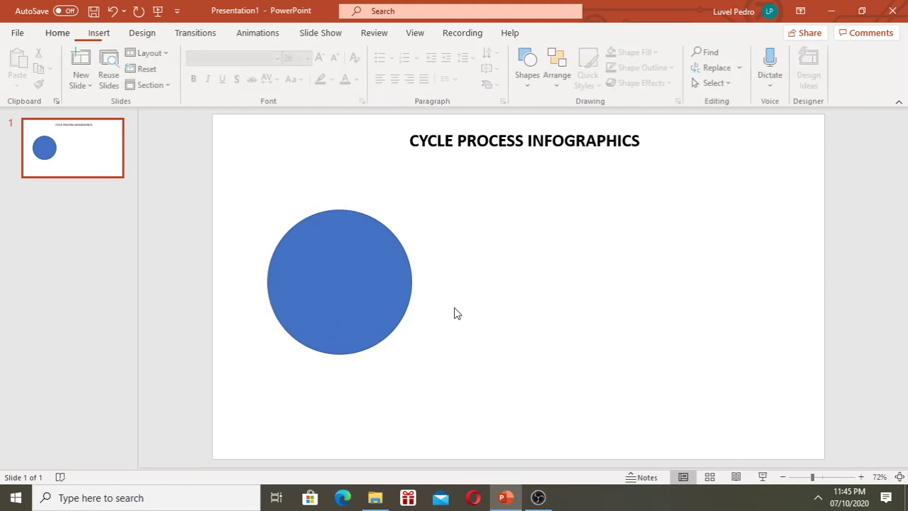
click(94, 32)
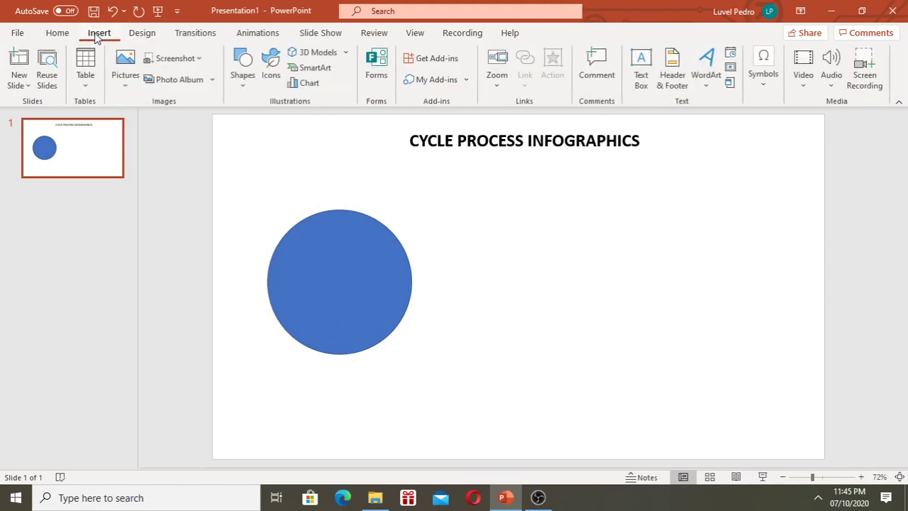
click(246, 71)
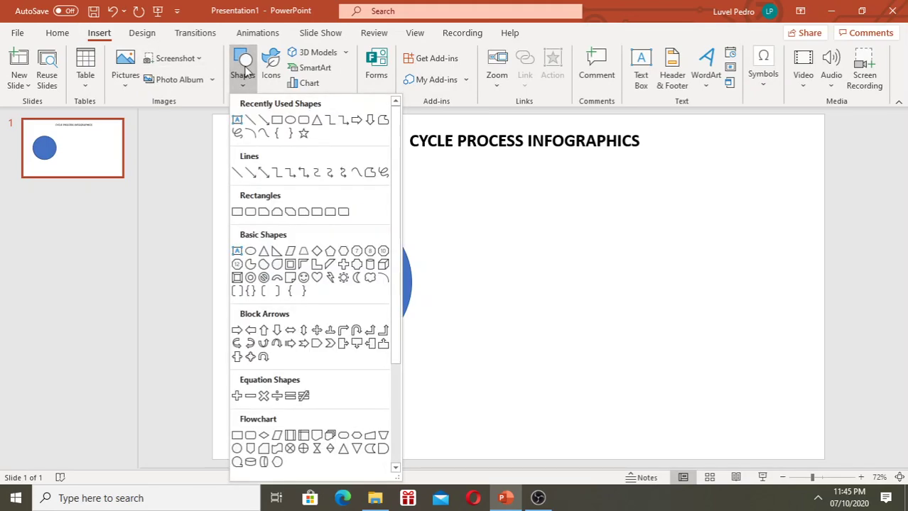
click(278, 123)
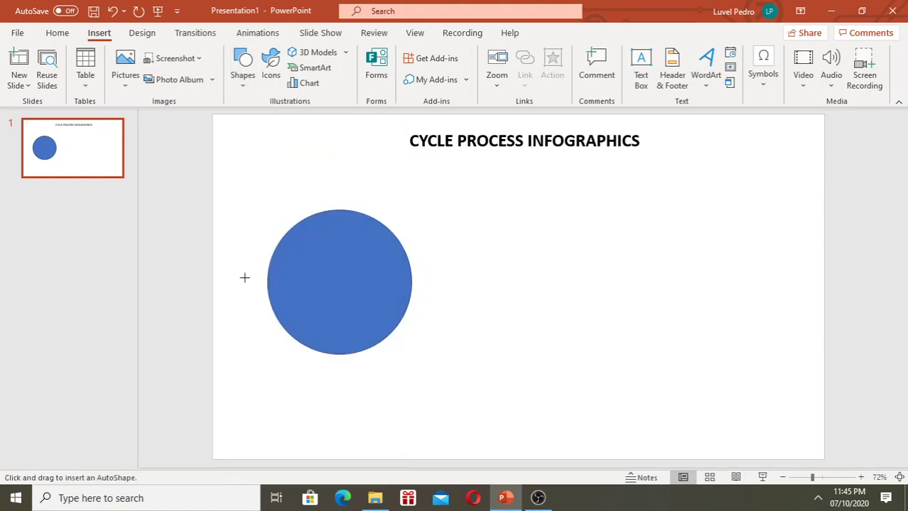
mouse_move(253, 281)
mouse_down()
mouse_move(452, 355)
mouse_move(452, 366)
mouse_up()
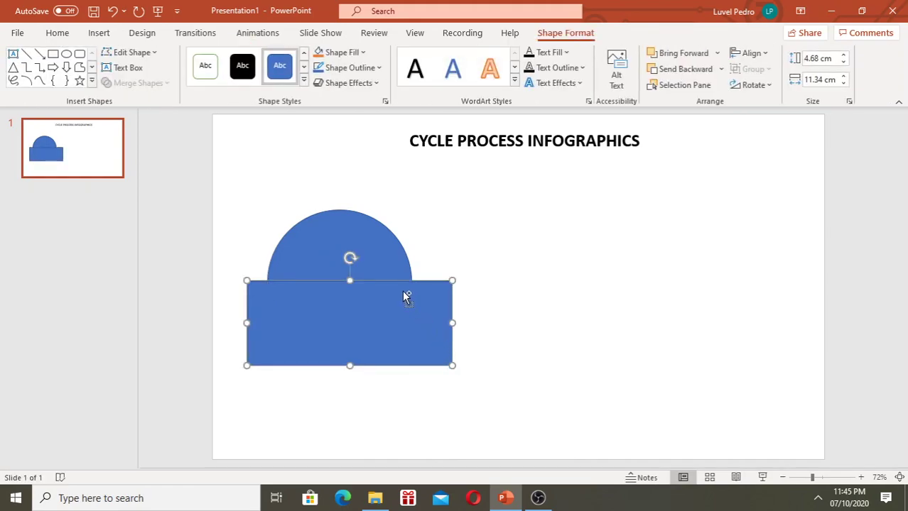
- Subtract the rectangle from the circle with Merge Shapes, leaving a semicircle
shift+click(382, 251)
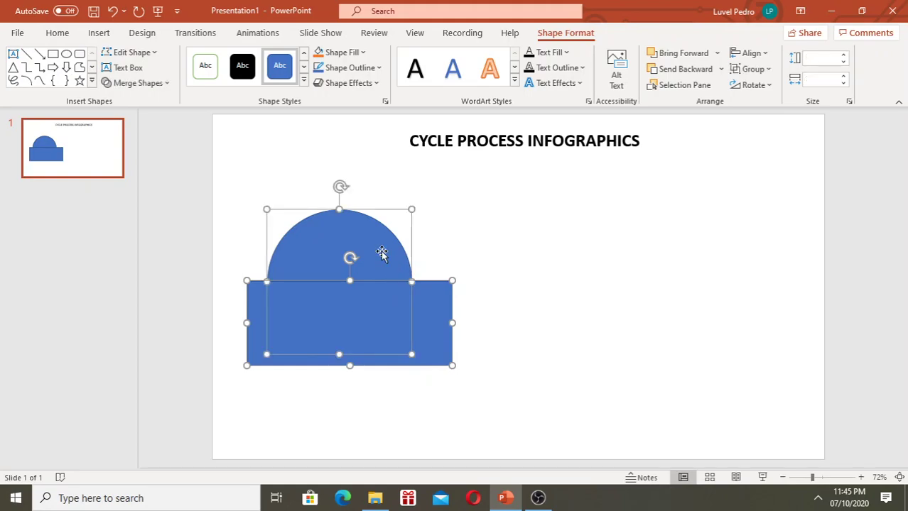
click(471, 250)
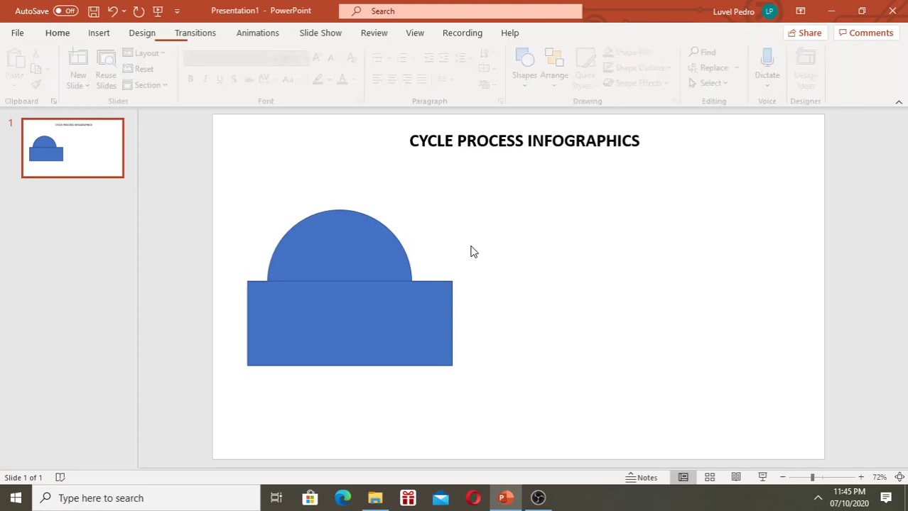
click(376, 266)
shift+click(440, 323)
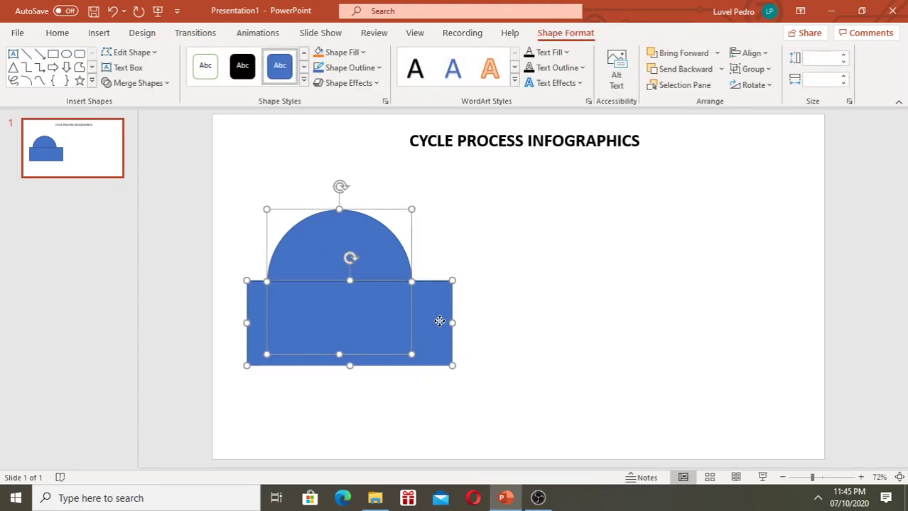
click(167, 83)
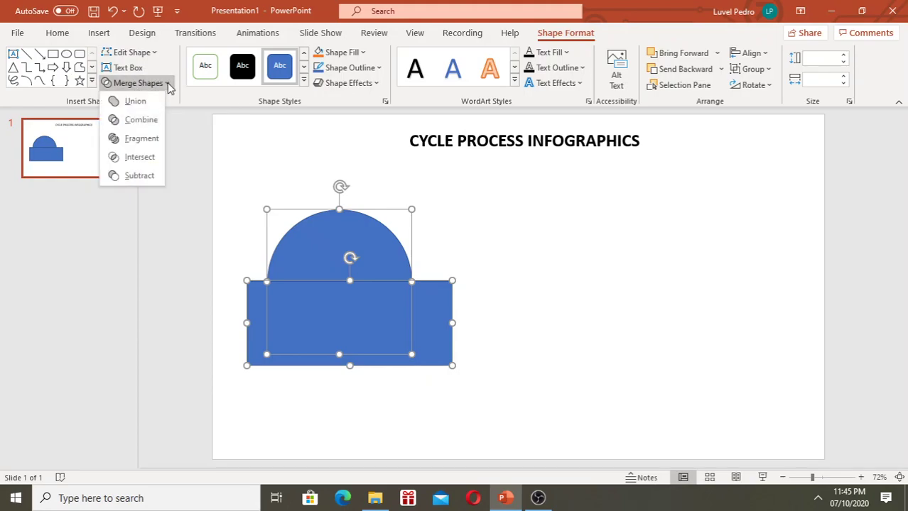
click(139, 176)
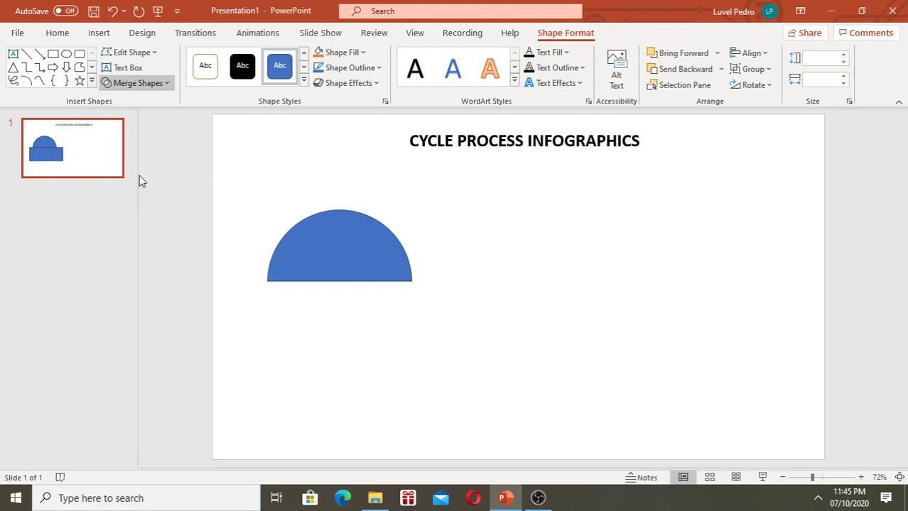
- Copy the semicircle and paste a duplicate onto the slide
right_click(343, 245)
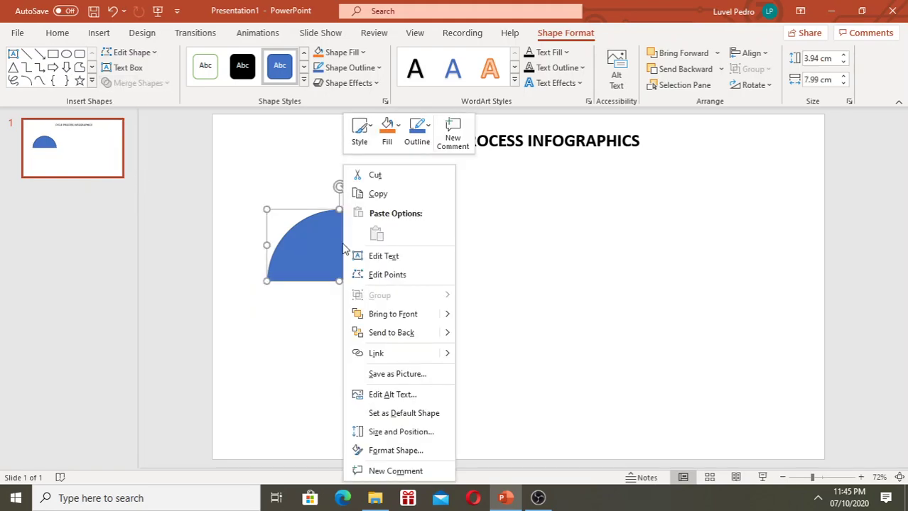
click(401, 196)
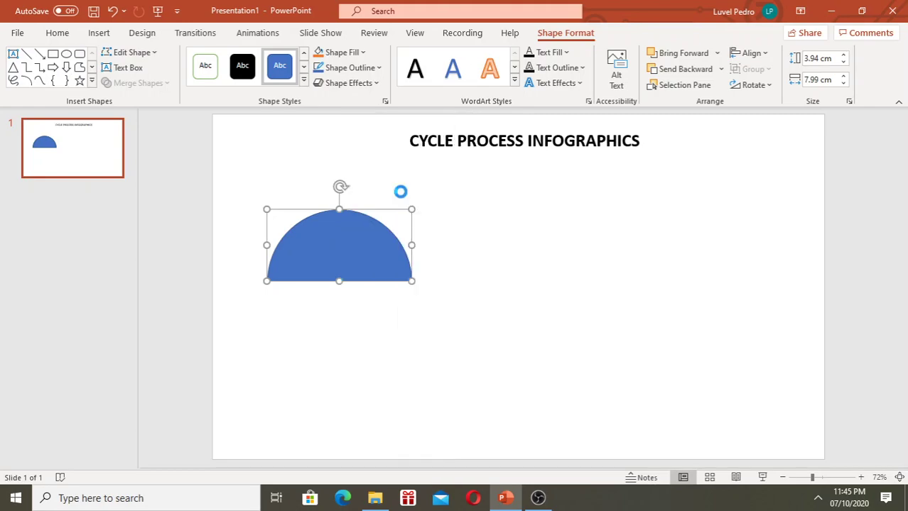
click(453, 251)
right_click(456, 253)
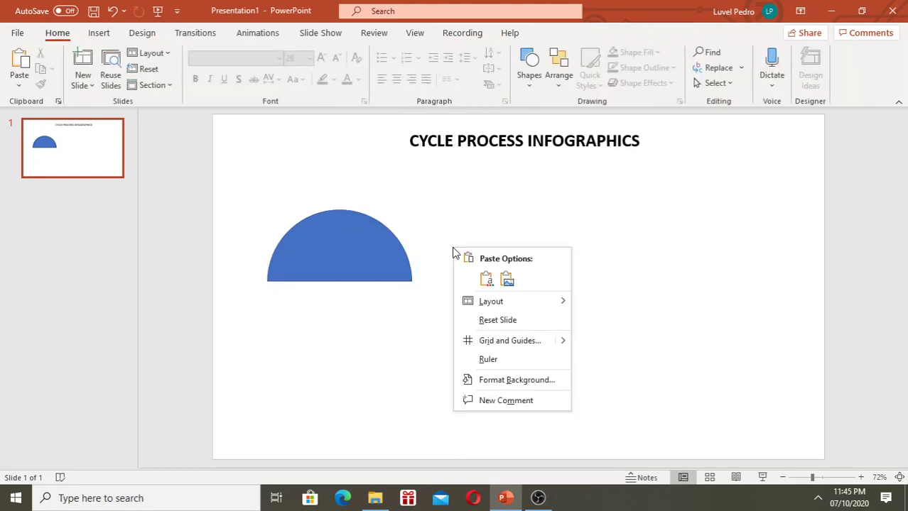
click(486, 279)
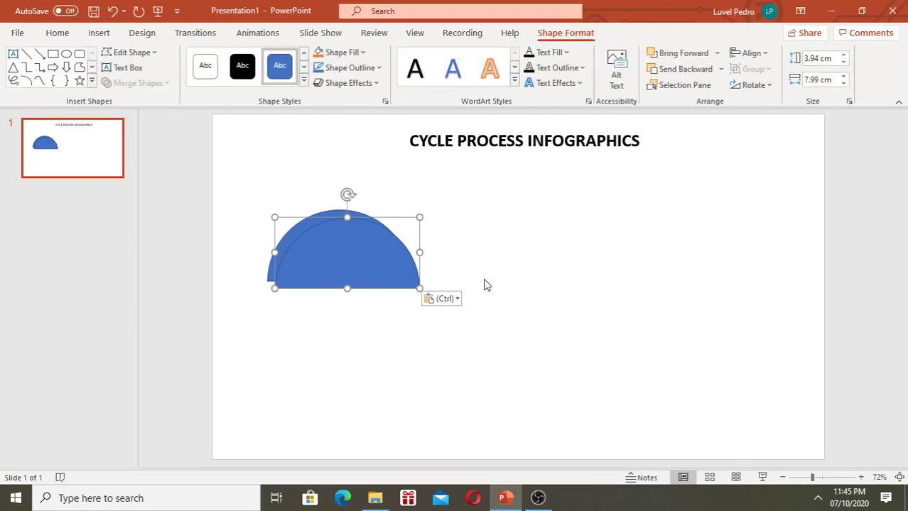
- Flip the copy vertically, align it beneath the original, and select both halves
click(762, 90)
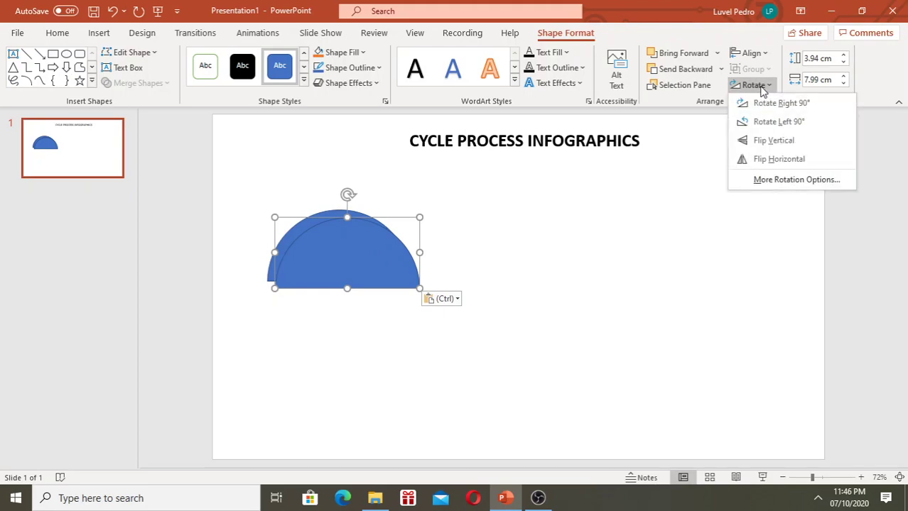
click(775, 147)
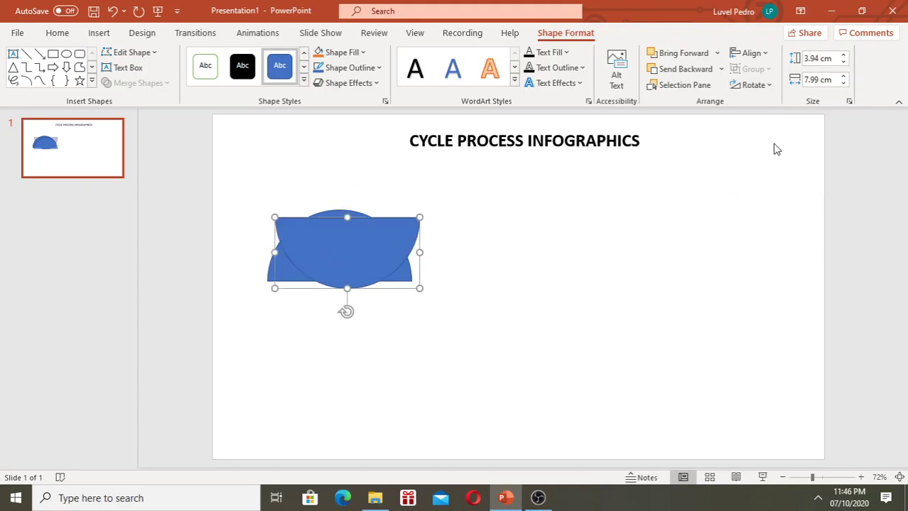
drag(349, 245, 341, 306)
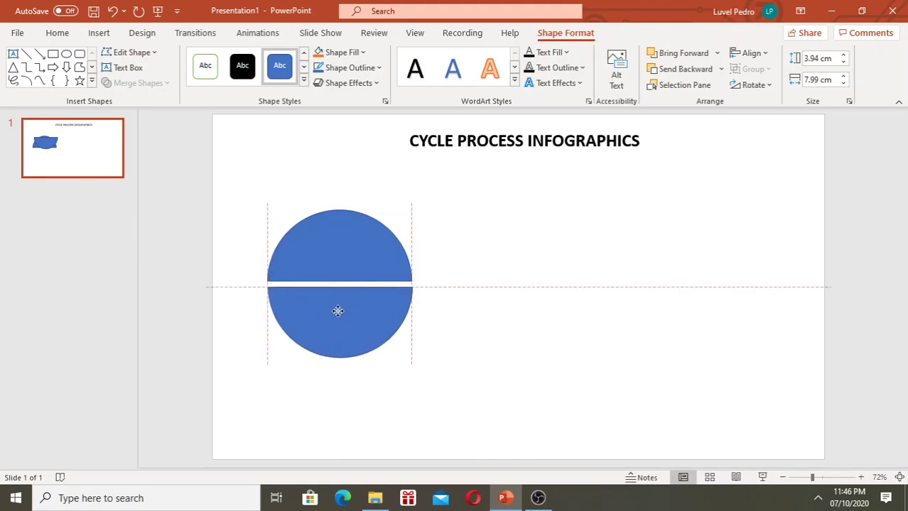
drag(341, 311, 340, 309)
drag(476, 367, 252, 195)
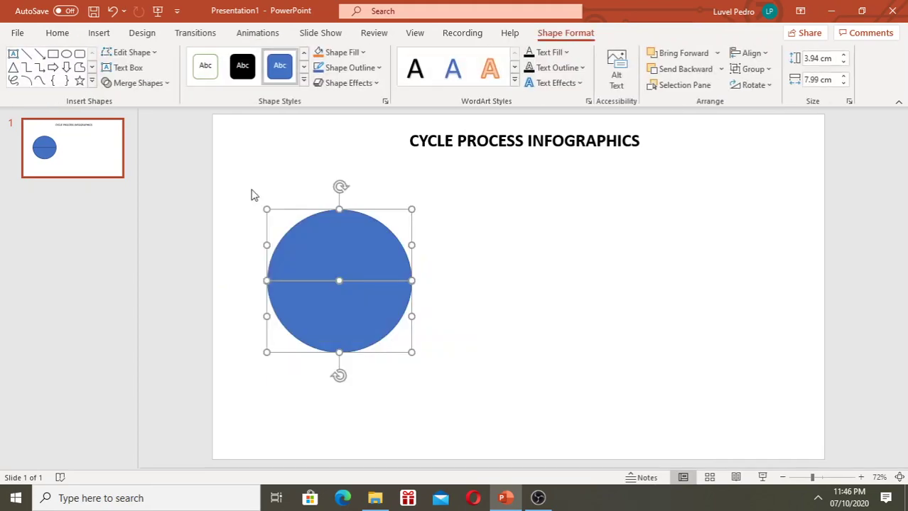
- Remove the outline from both semicircle halves via Format Shape
right_click(338, 252)
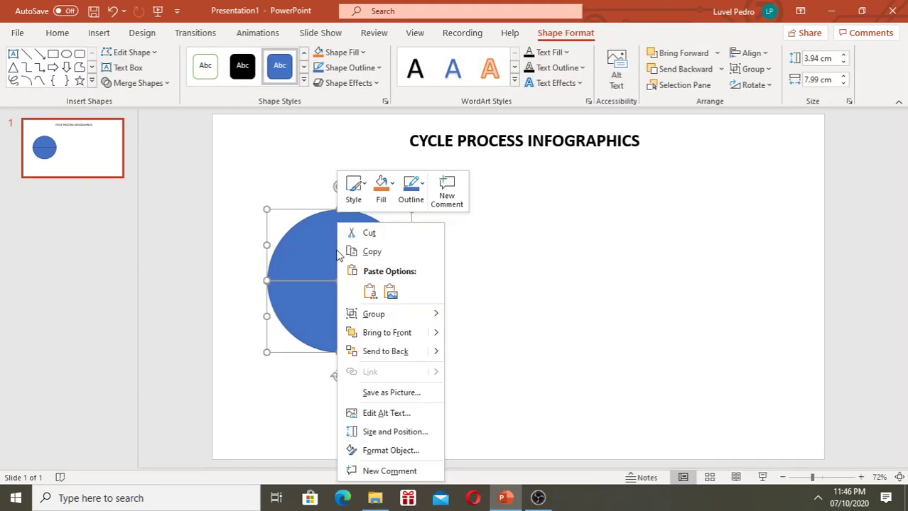
click(392, 452)
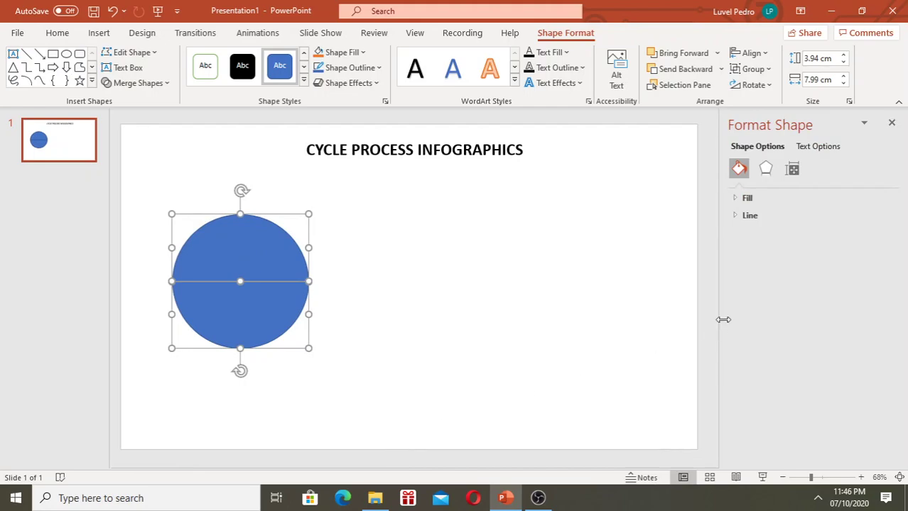
click(755, 221)
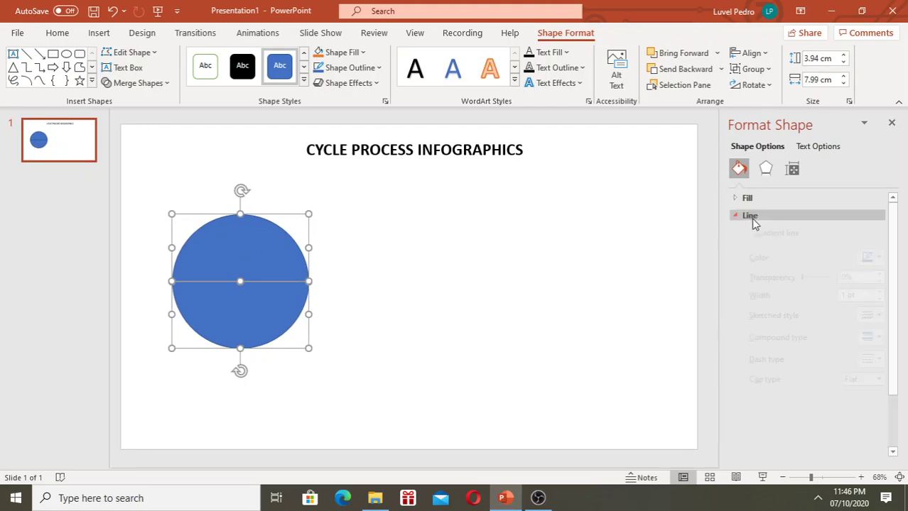
click(752, 216)
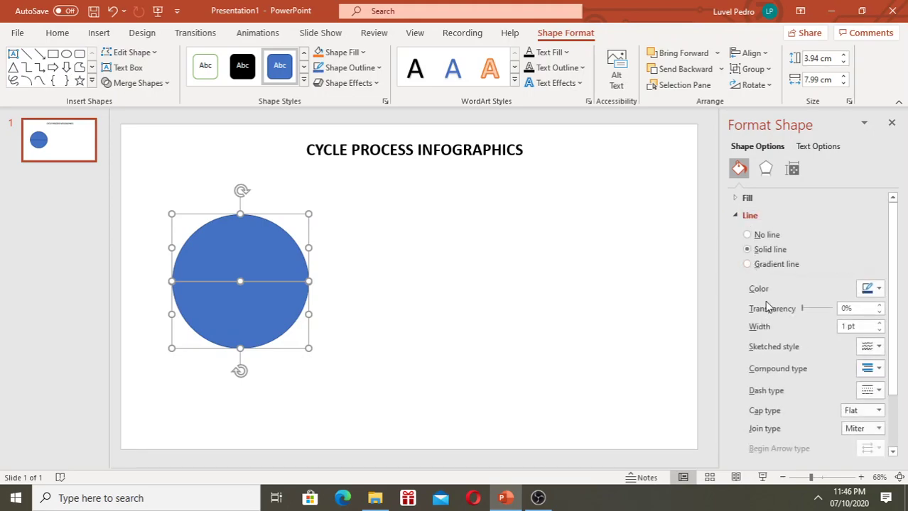
click(767, 238)
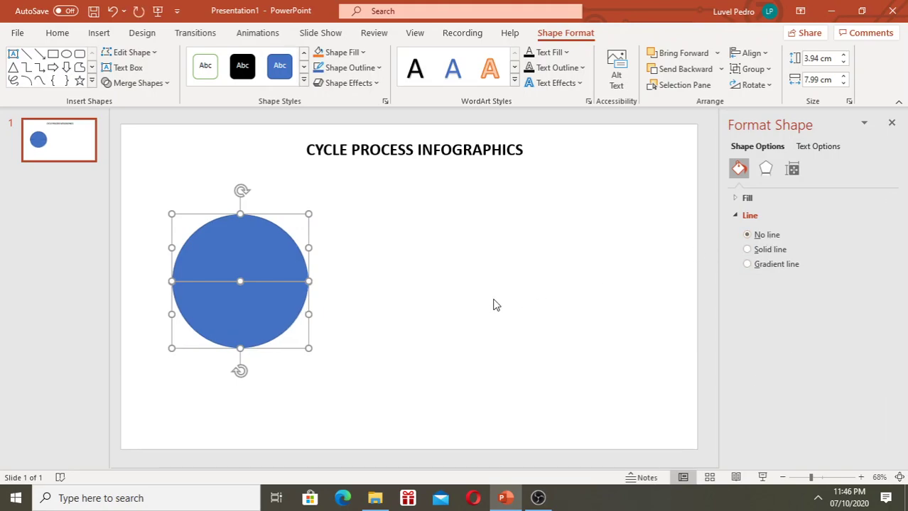
- Copy the two-half circle to the clipboard
right_click(260, 317)
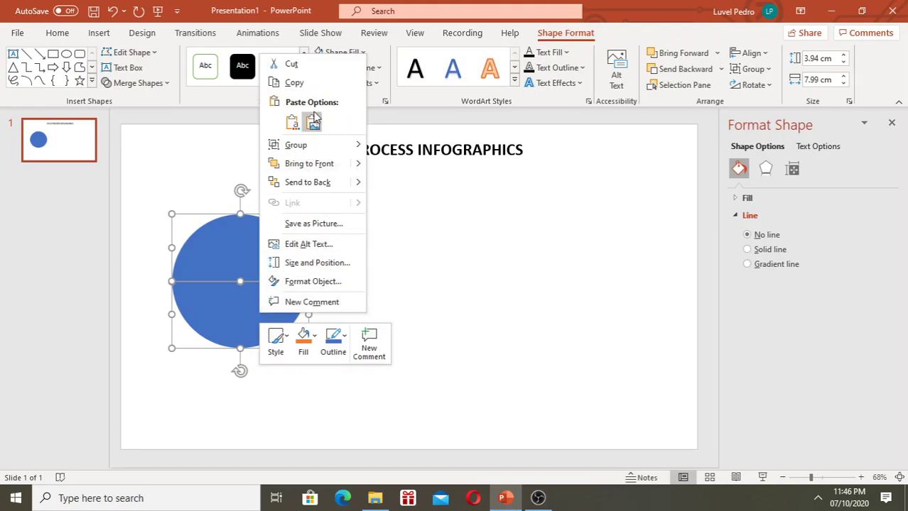
click(315, 83)
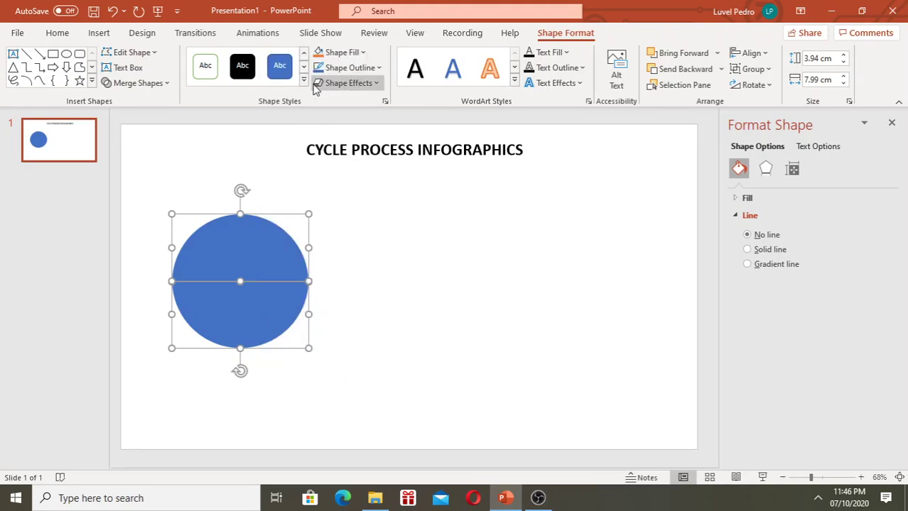
click(376, 284)
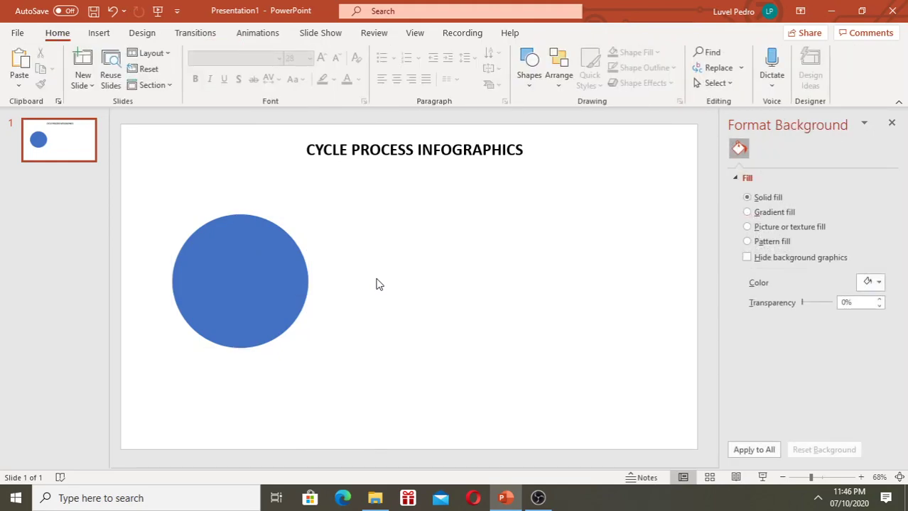
- Paste two copies of the circle and place them in a row beside the original
right_click(379, 284)
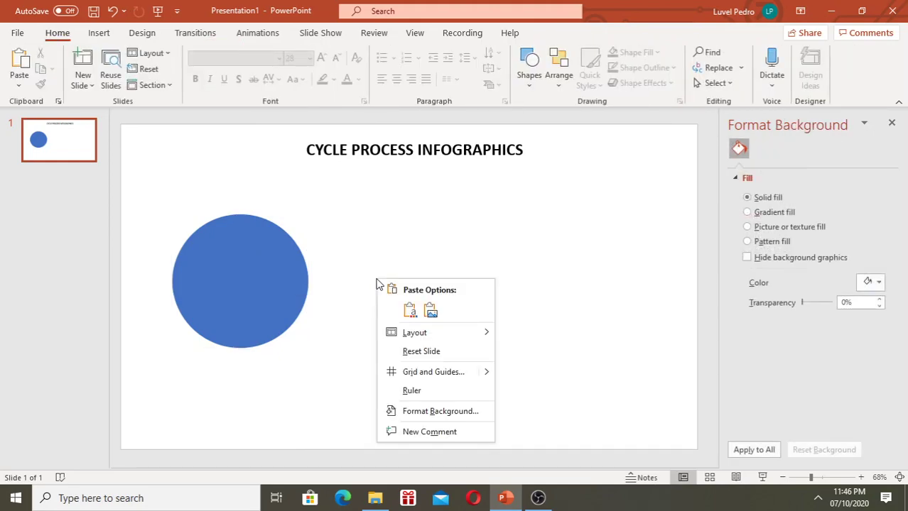
click(409, 311)
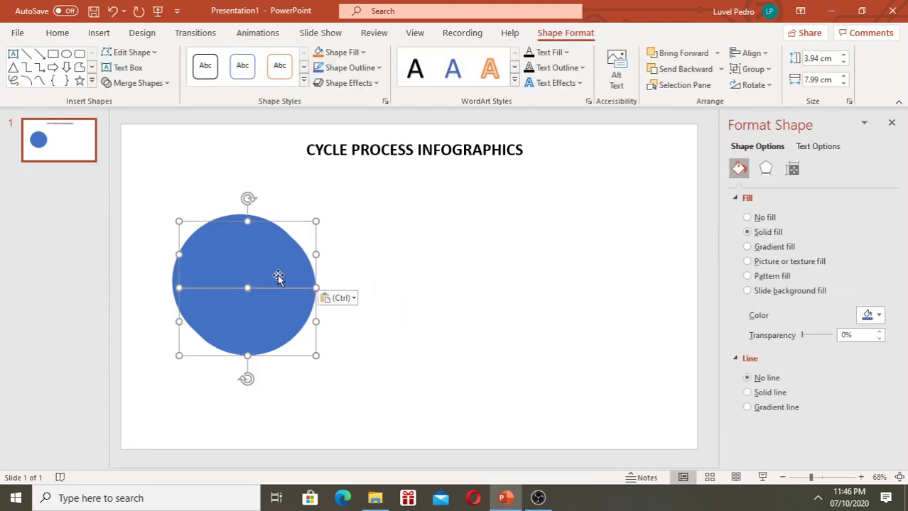
drag(272, 271, 398, 267)
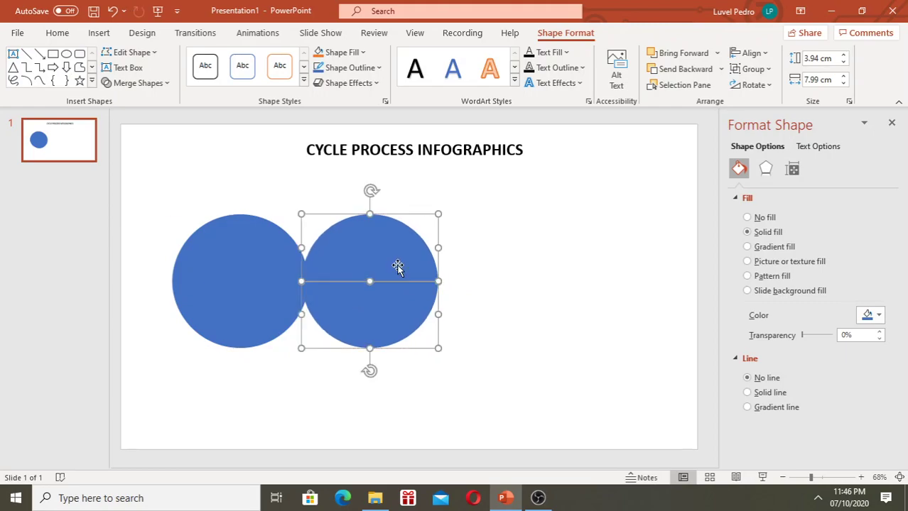
right_click(496, 285)
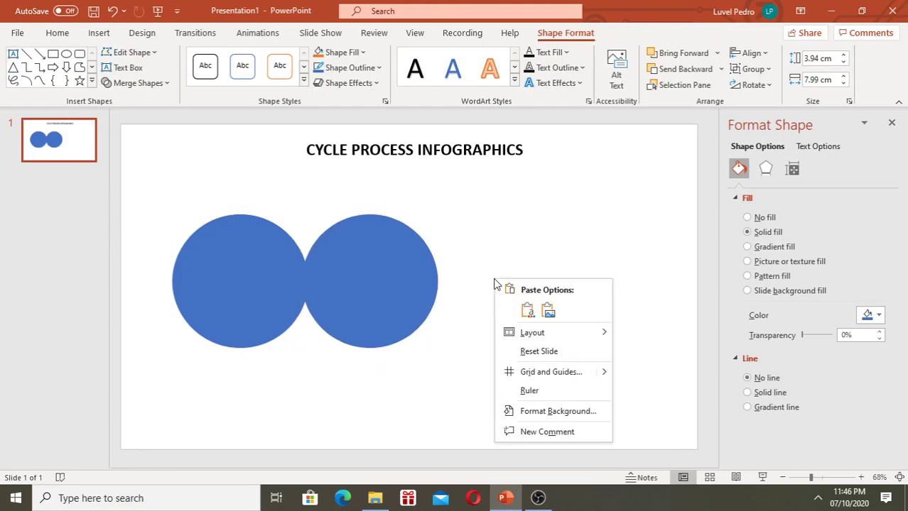
click(528, 312)
drag(278, 259, 533, 251)
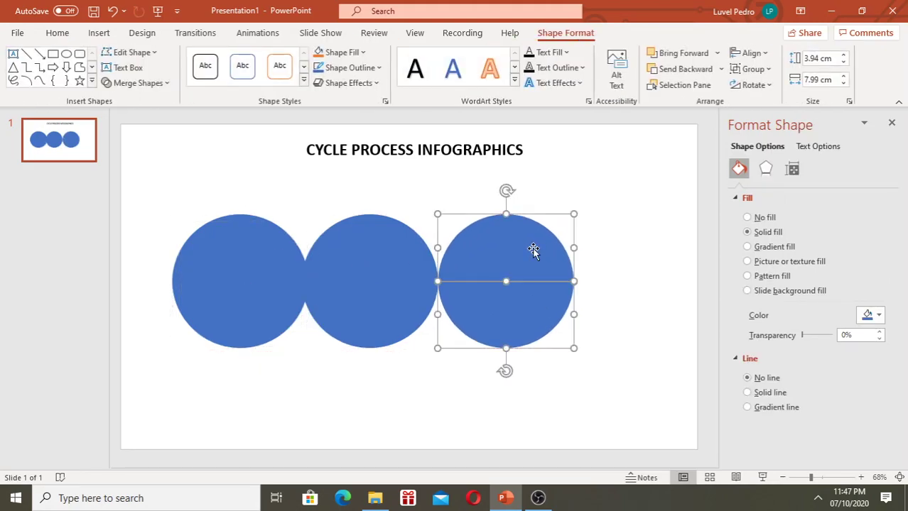
- Paste a fourth circle at the row's right end, then select the first three circles
right_click(534, 251)
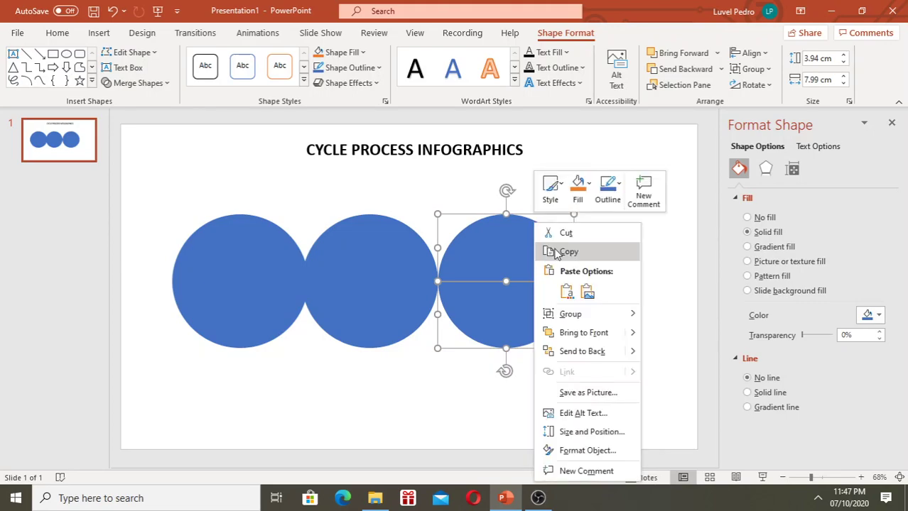
click(566, 292)
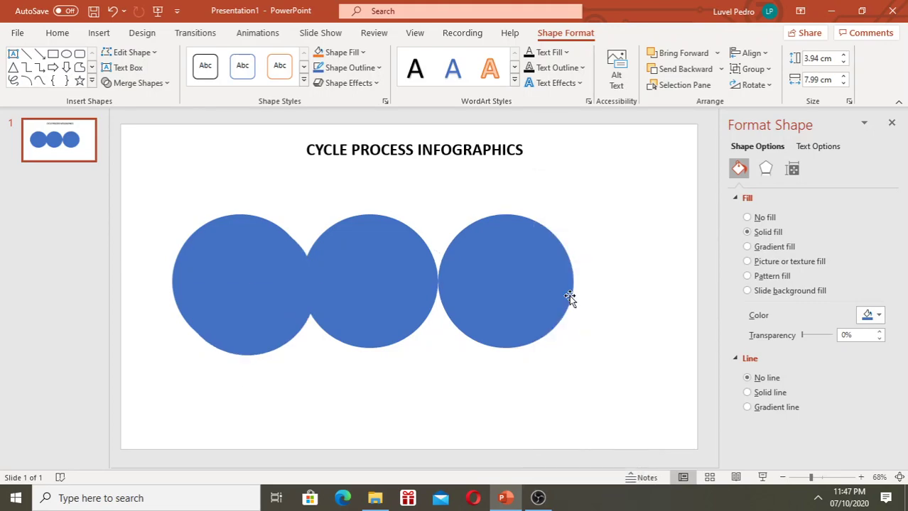
click(305, 263)
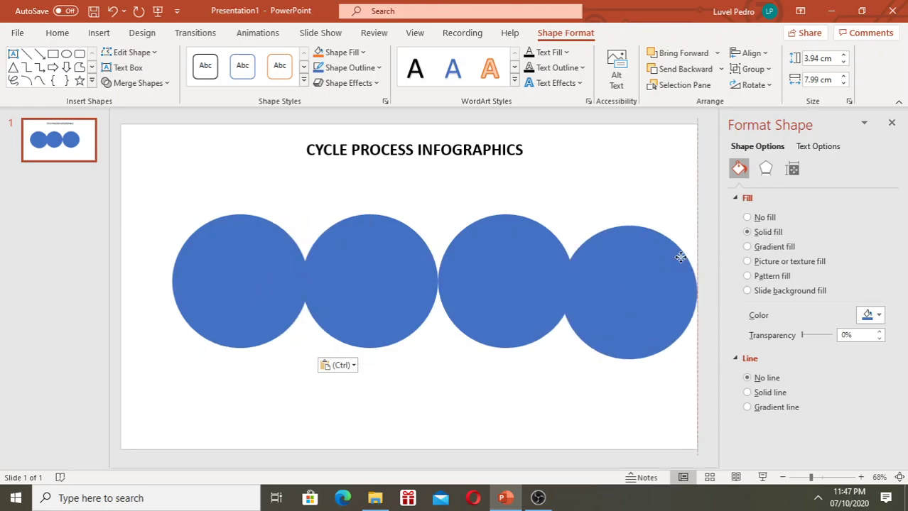
drag(306, 262, 660, 259)
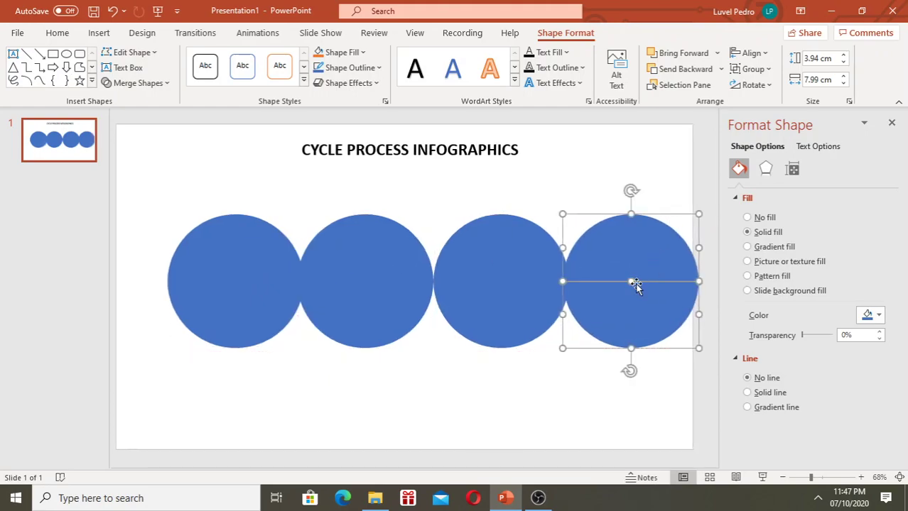
click(667, 396)
drag(665, 375, 128, 272)
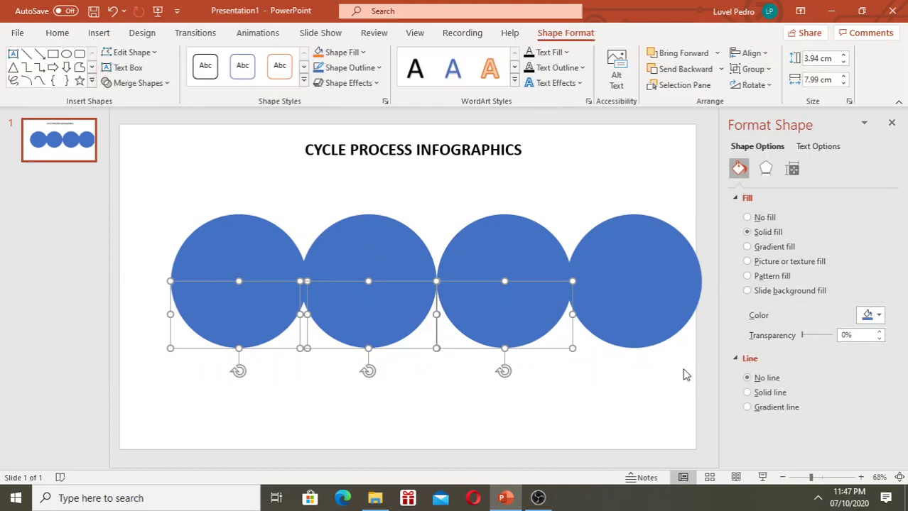
drag(683, 367, 144, 186)
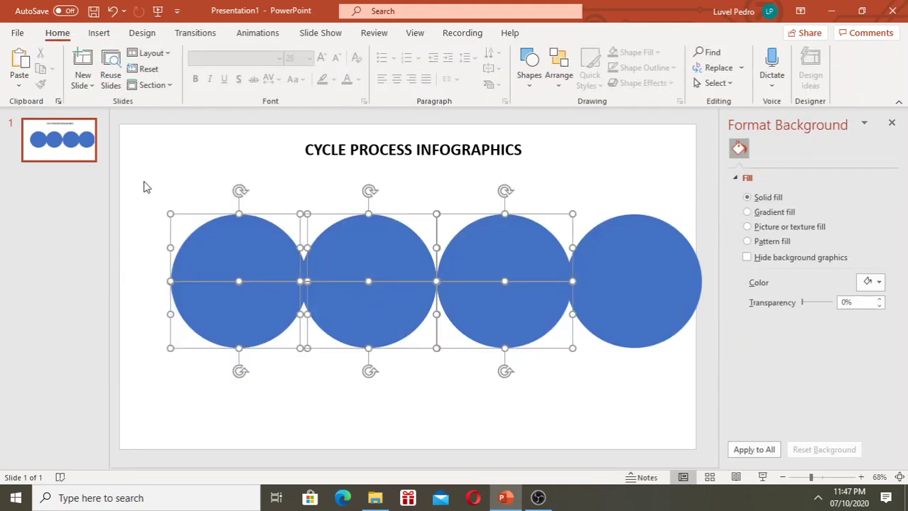
- Shift the first three circles left and move the fourth circle against them
drag(264, 250, 233, 250)
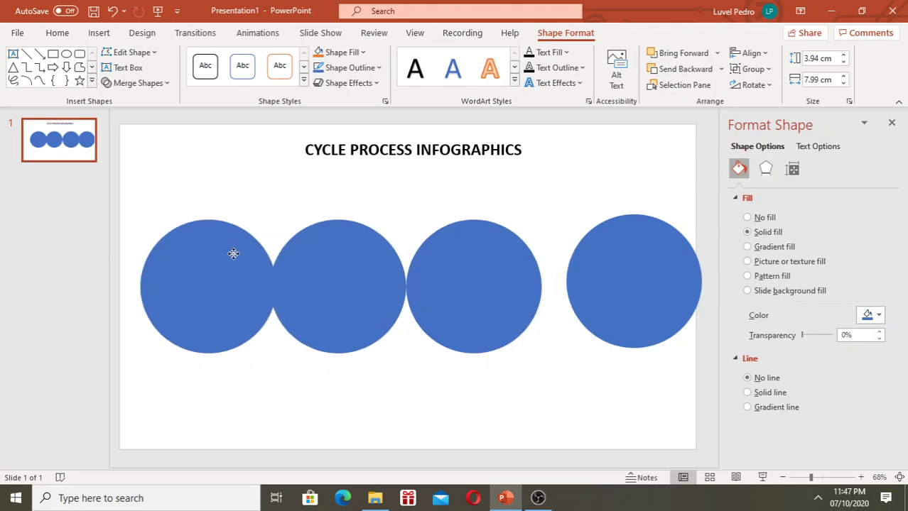
click(606, 299)
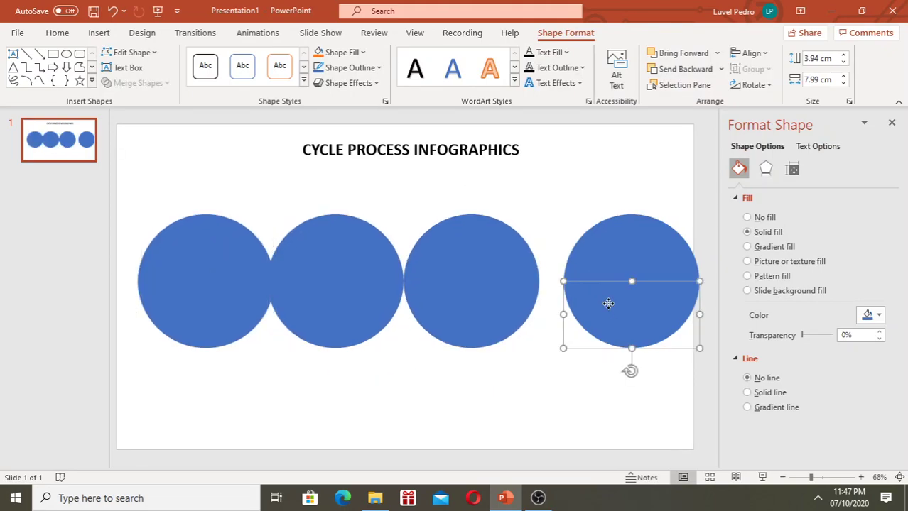
shift+click(615, 254)
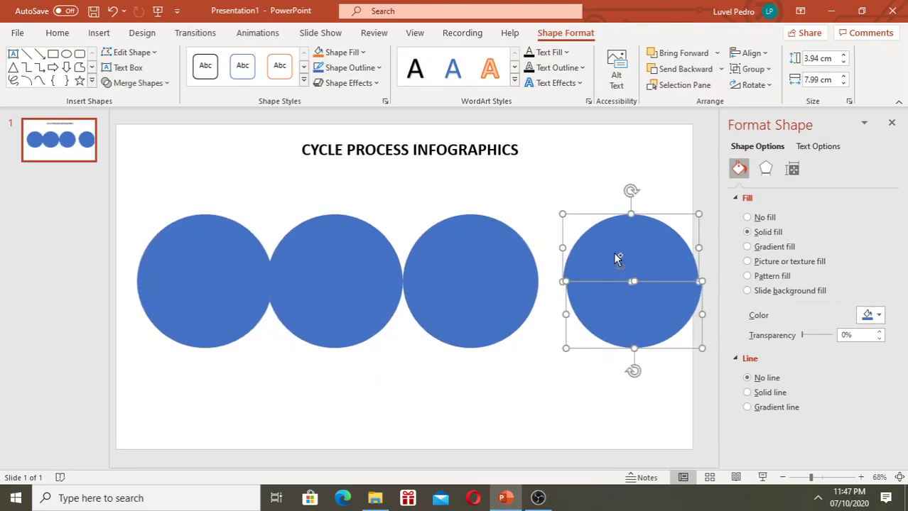
mouse_move(614, 254)
mouse_down()
mouse_move(591, 256)
mouse_move(635, 260)
mouse_move(626, 255)
mouse_up()
click(476, 397)
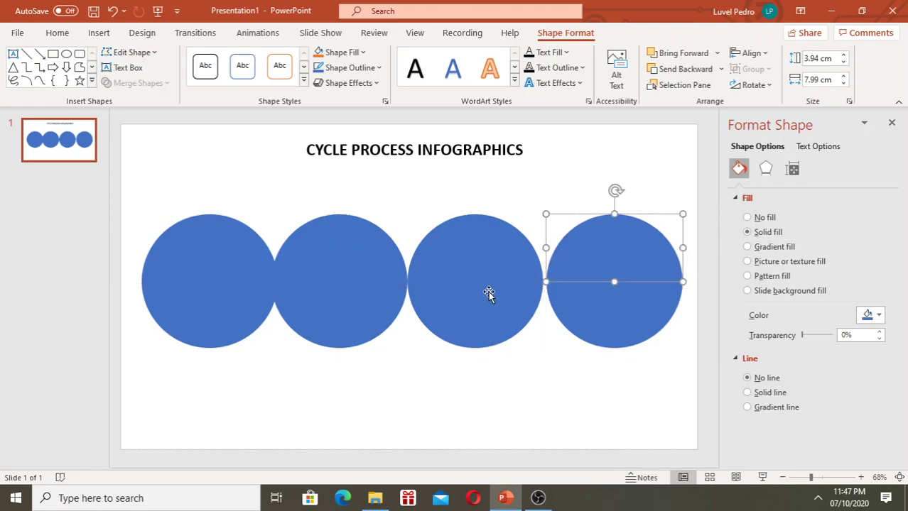
- Select the alternating halves: first lower, second upper, third lower, fourth upper
click(229, 315)
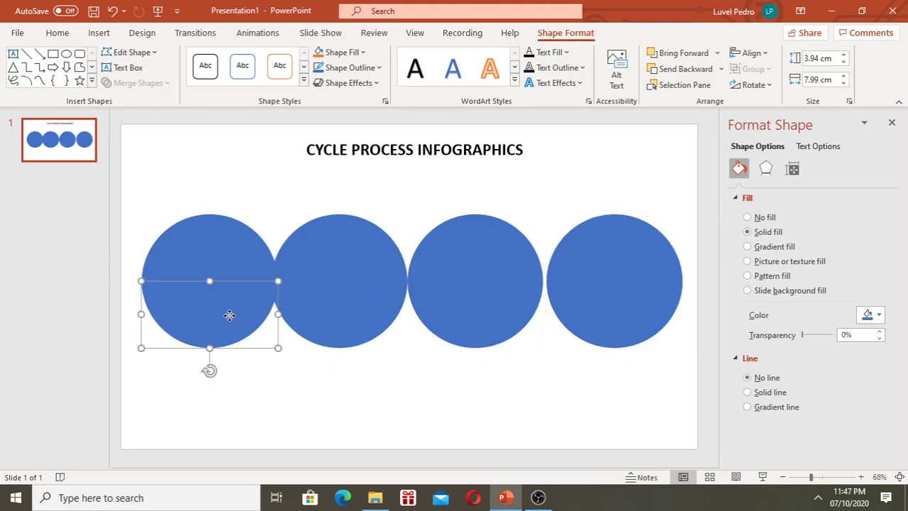
shift+click(348, 238)
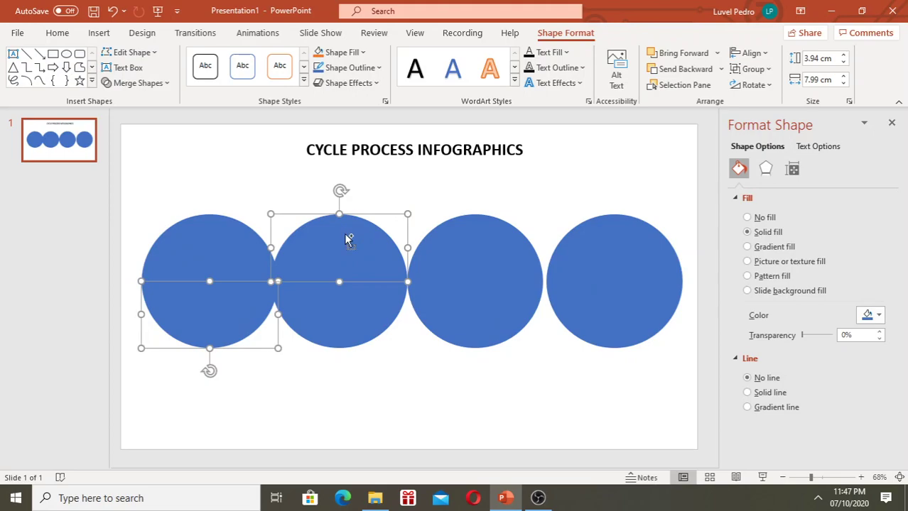
shift+click(460, 313)
shift+click(617, 244)
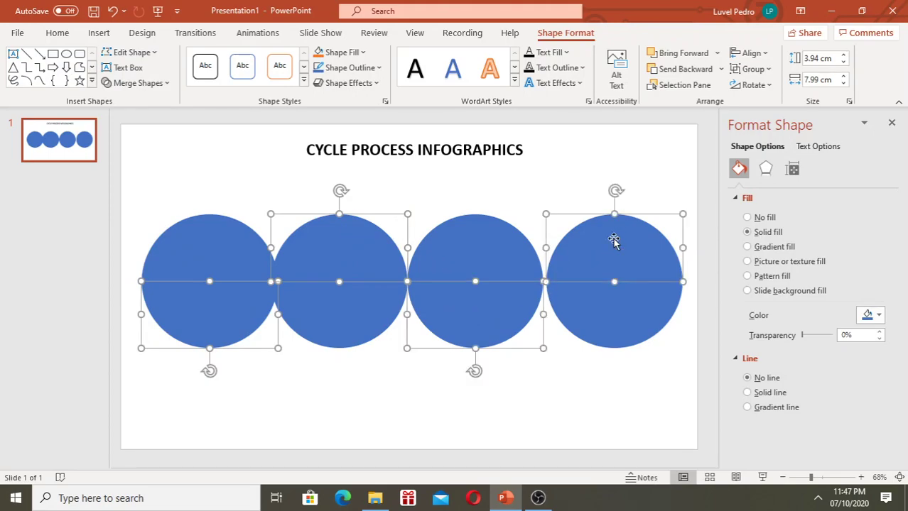
- Fill the first circle's top half purple and the second's bottom half blue
click(880, 317)
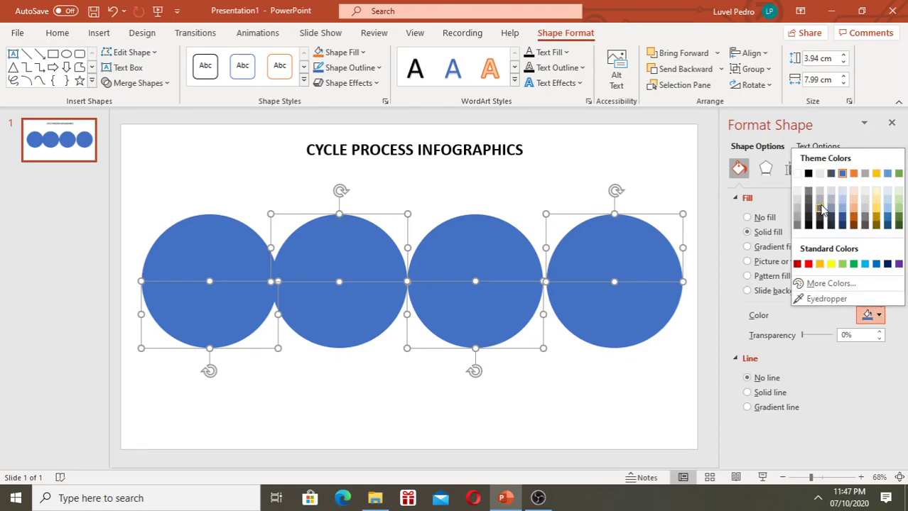
key(Escape)
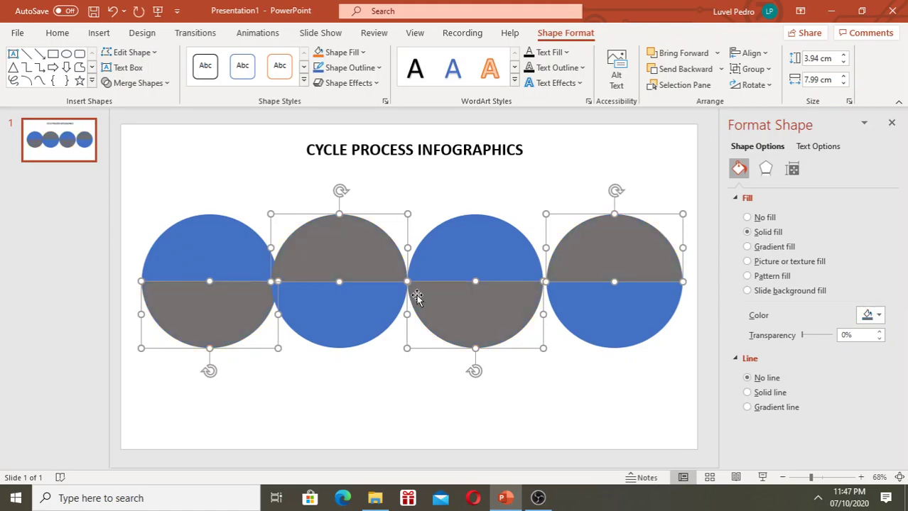
click(227, 253)
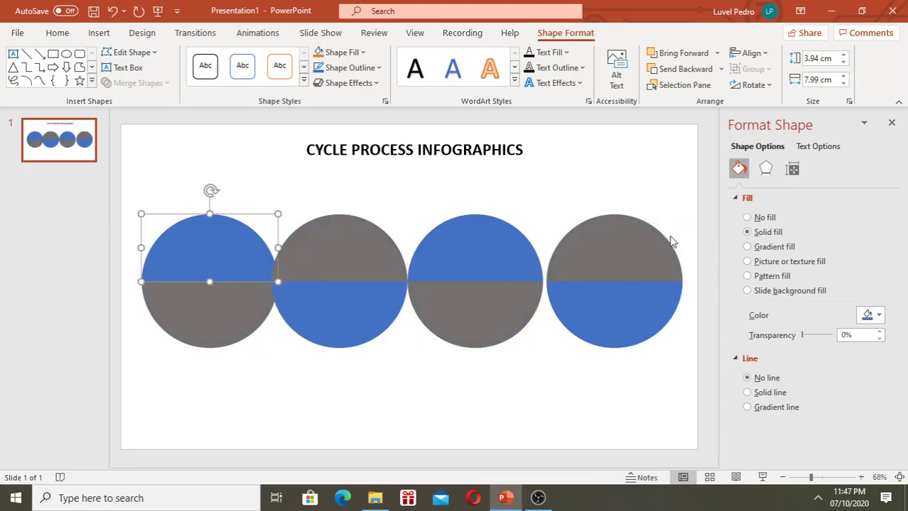
click(880, 317)
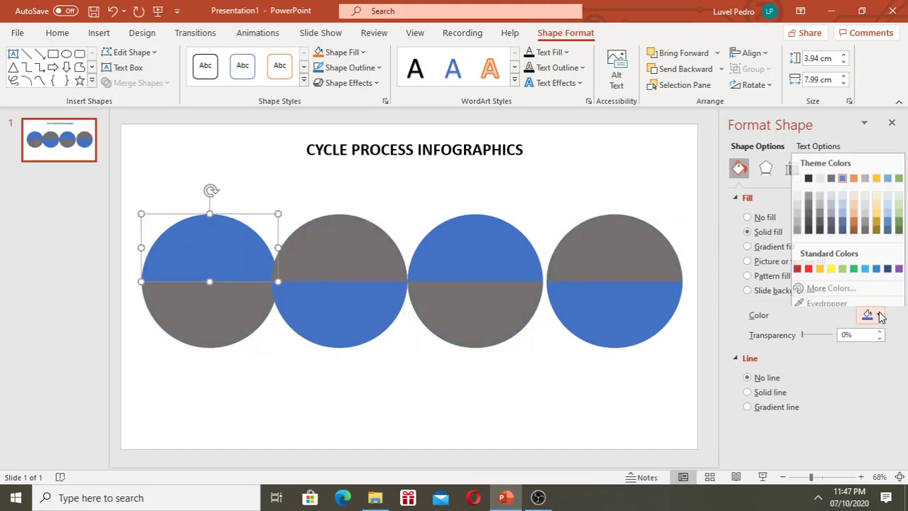
click(898, 264)
click(340, 312)
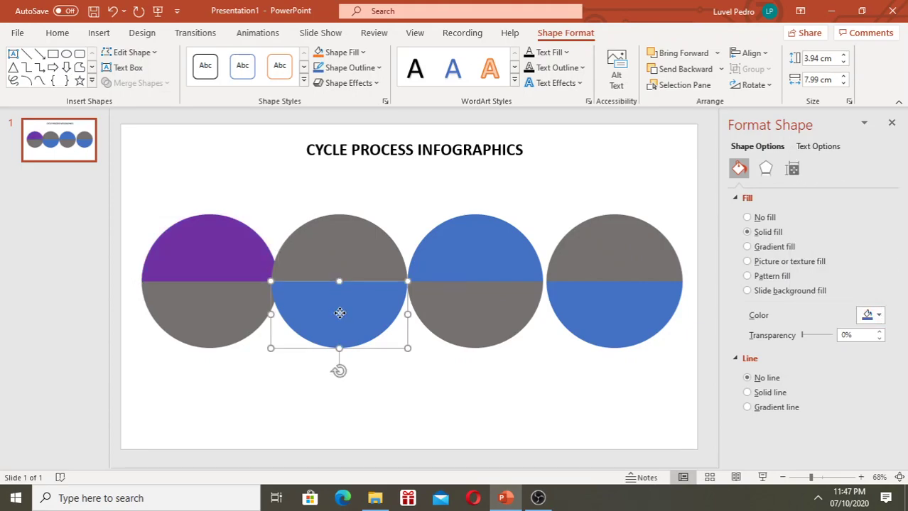
click(879, 318)
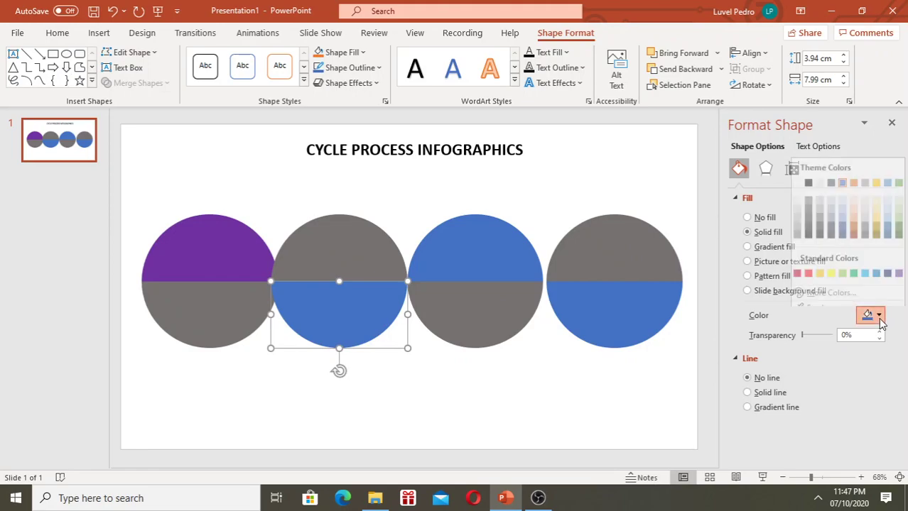
click(877, 264)
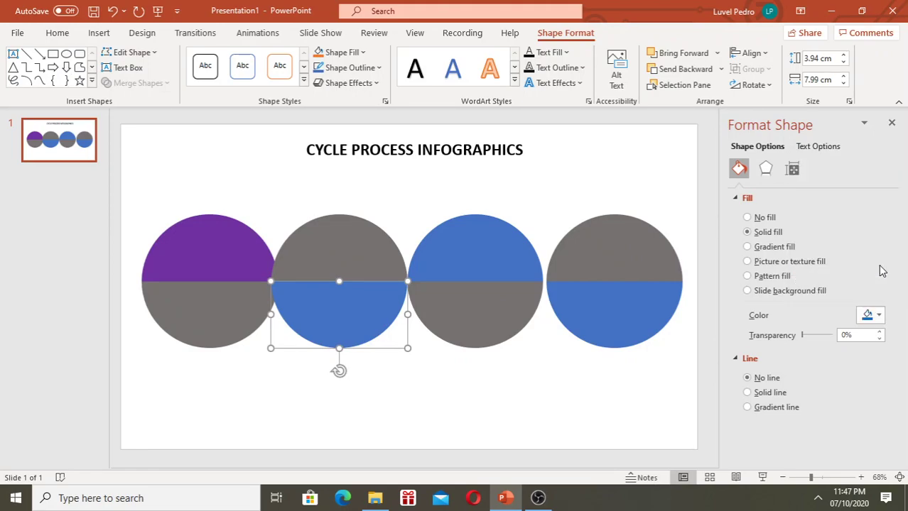
- Fill the third circle's top half green and the fourth's bottom half yellow
click(495, 266)
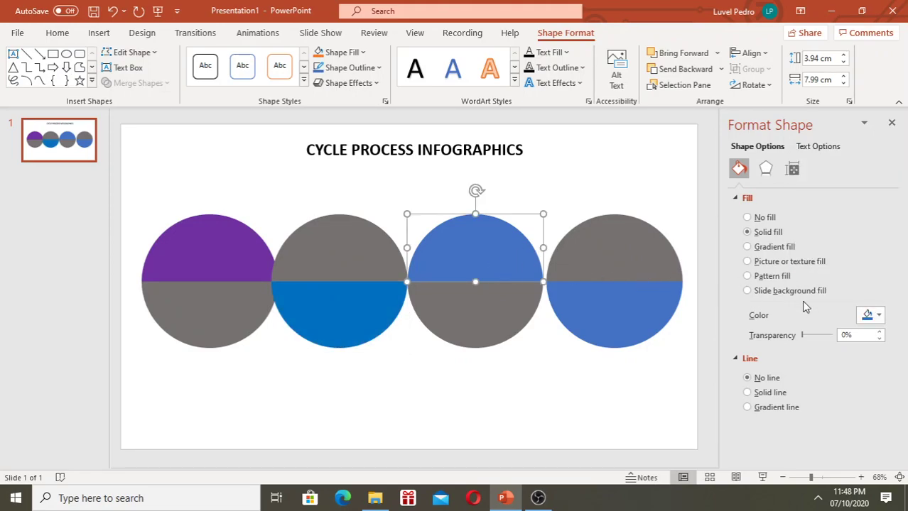
click(882, 320)
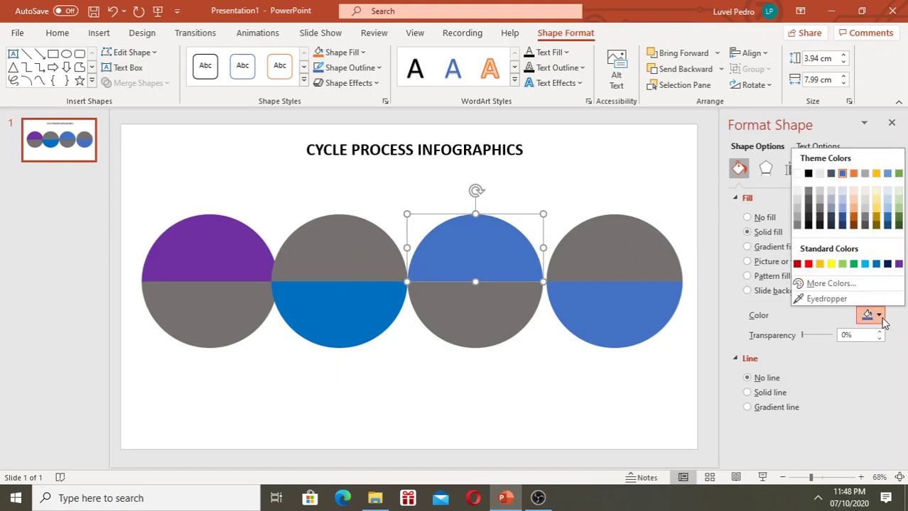
click(853, 265)
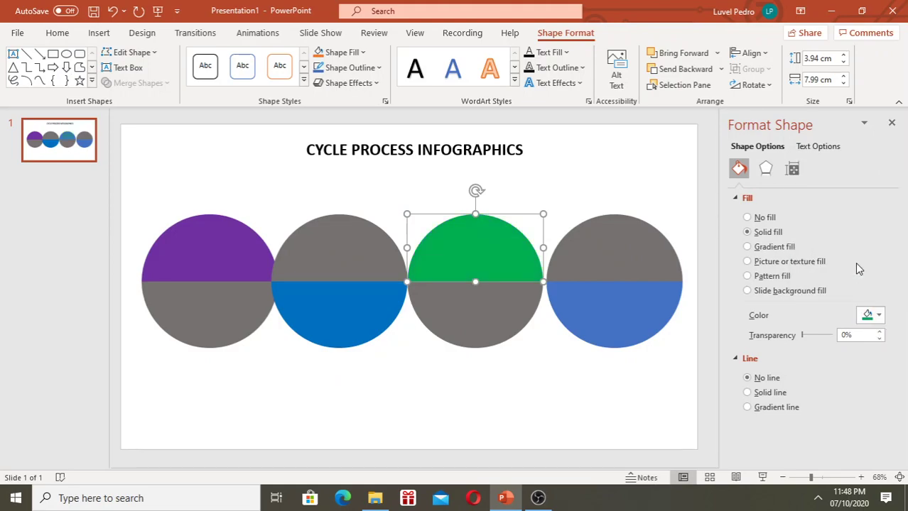
click(597, 295)
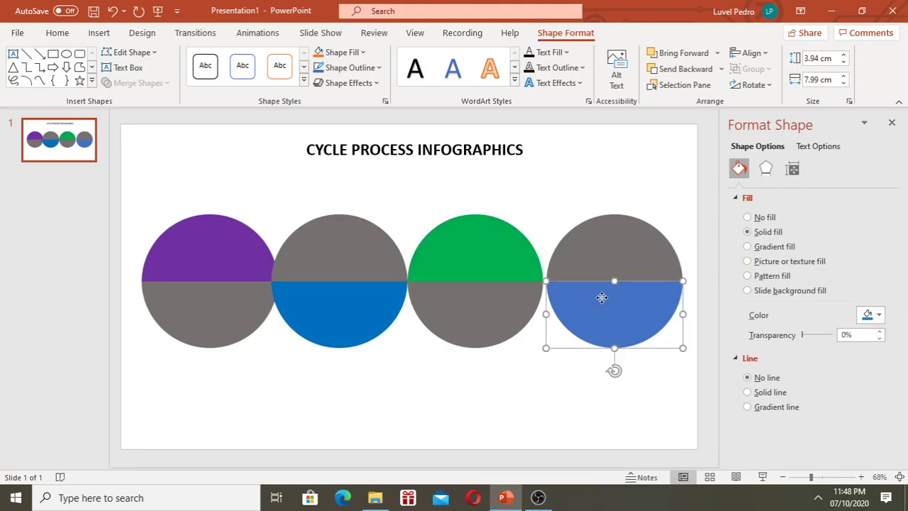
click(881, 319)
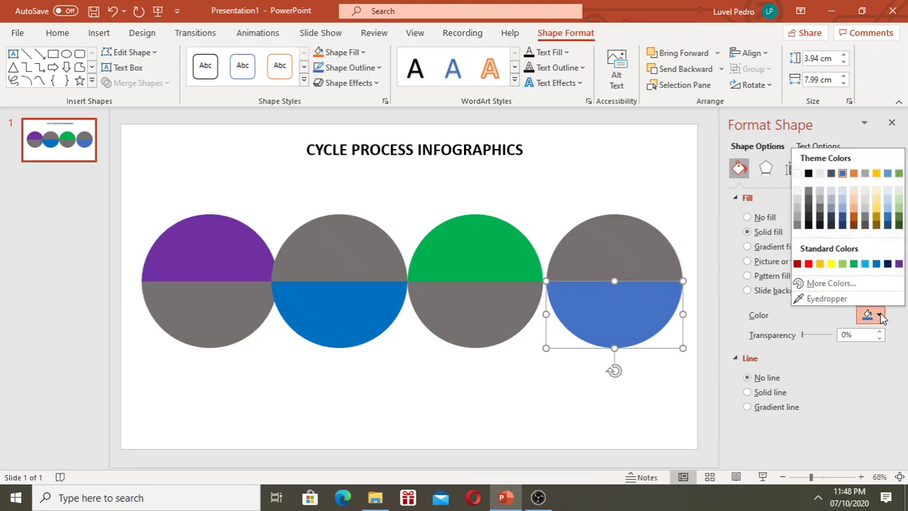
click(831, 264)
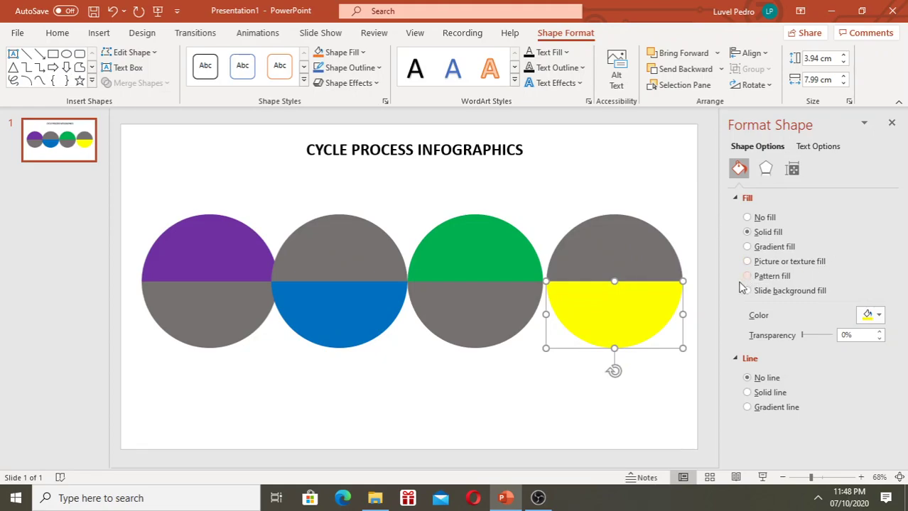
- Bring the purple, blue, green and yellow halves to the front
click(219, 256)
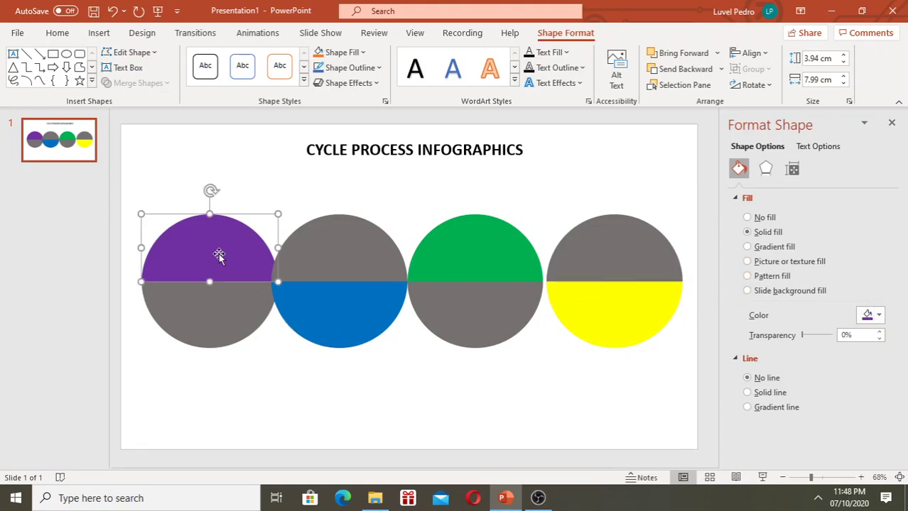
shift+click(340, 323)
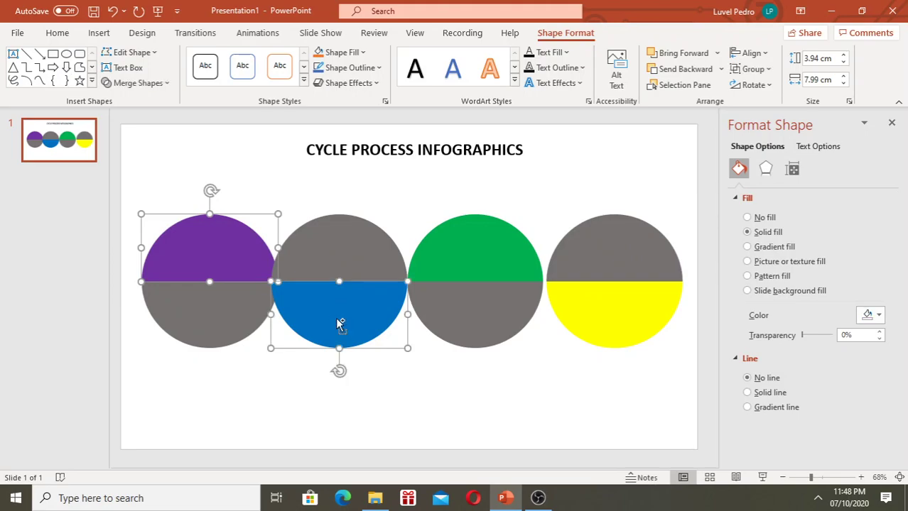
shift+click(459, 262)
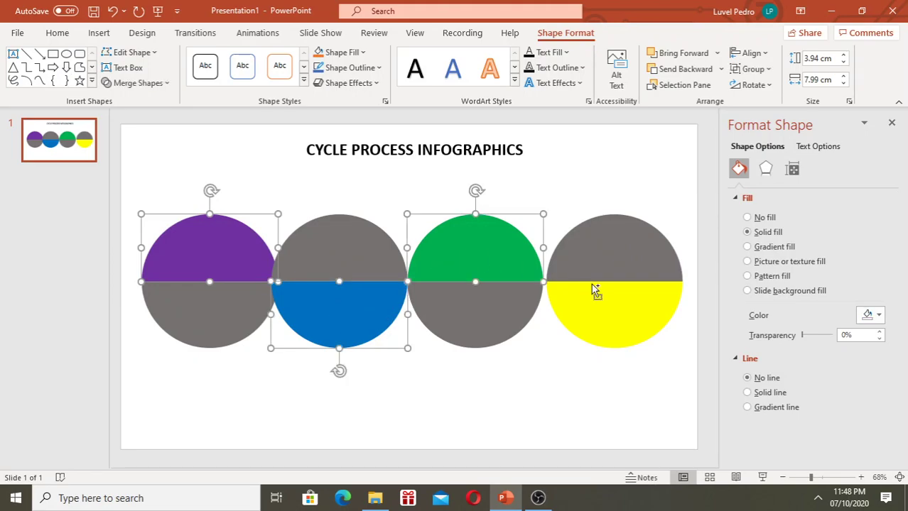
shift+click(607, 313)
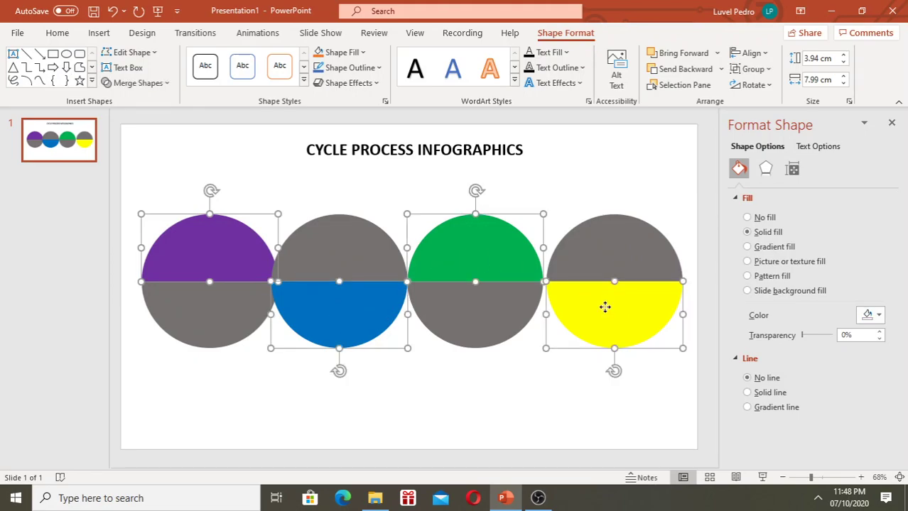
right_click(608, 312)
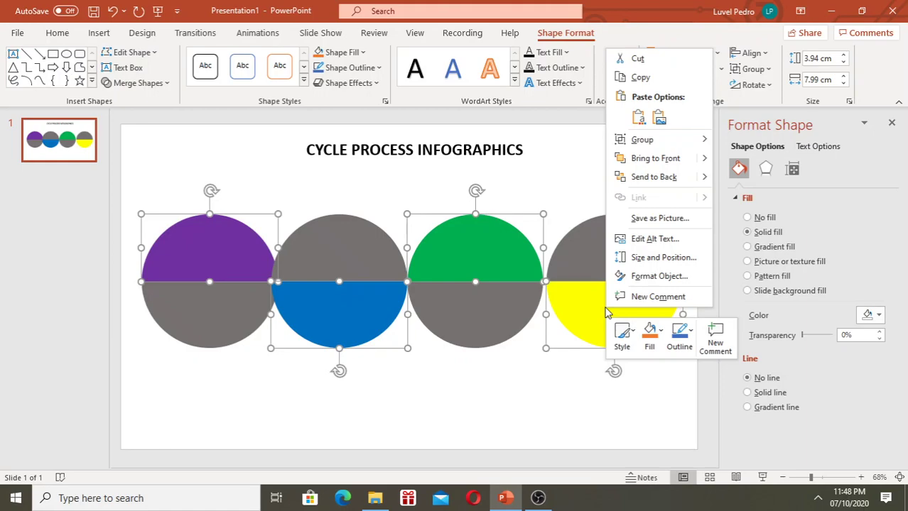
click(648, 159)
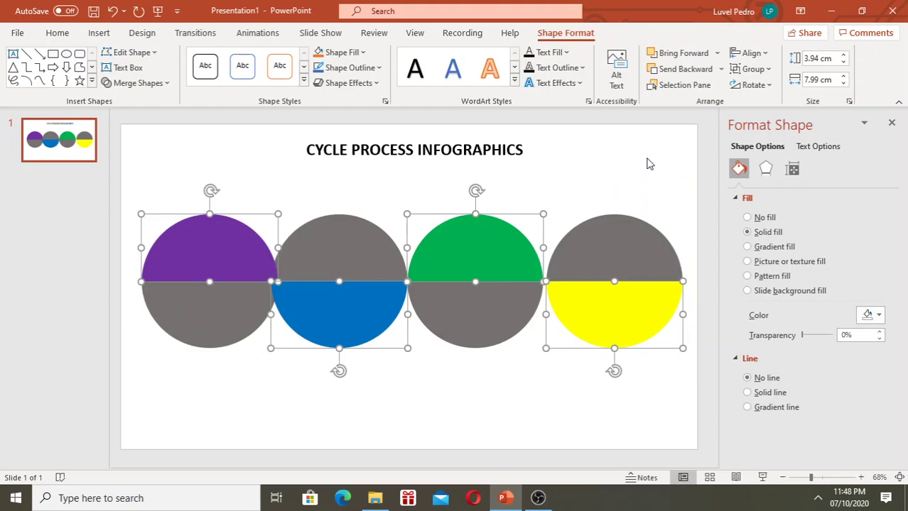
click(271, 407)
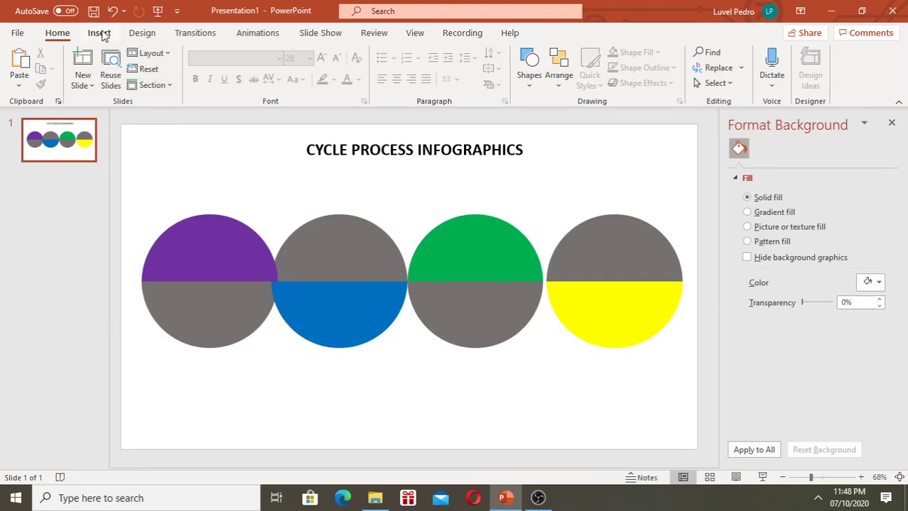
- Draw a small oval over the first circle
click(104, 35)
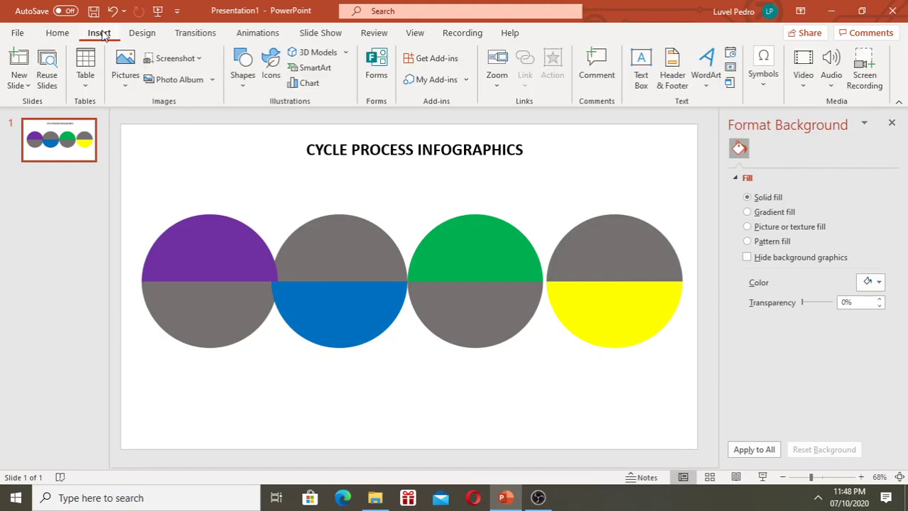
click(244, 79)
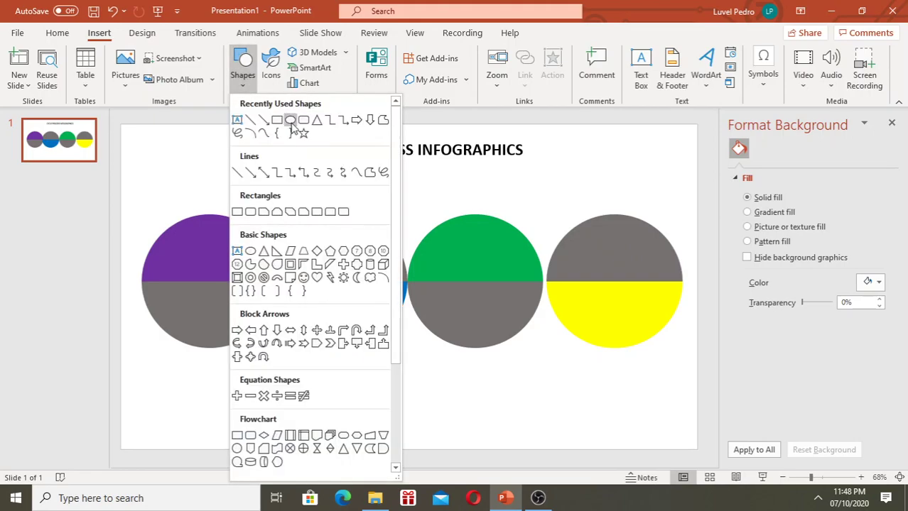
click(291, 120)
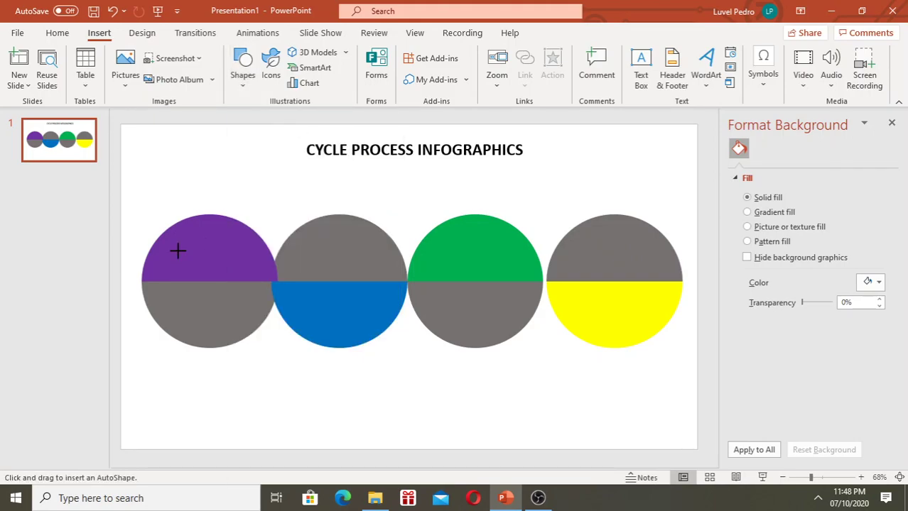
drag(177, 250, 253, 325)
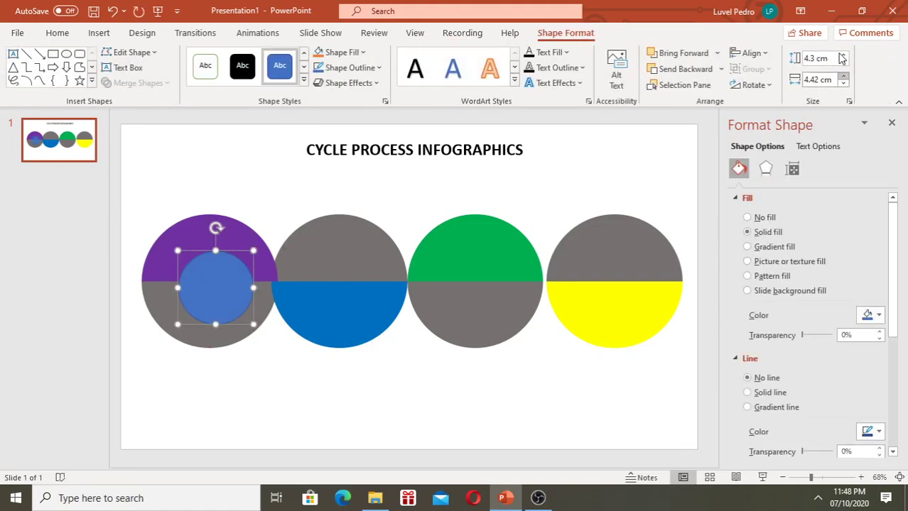
- Size the new circle to 6 cm by 6 cm
click(815, 59)
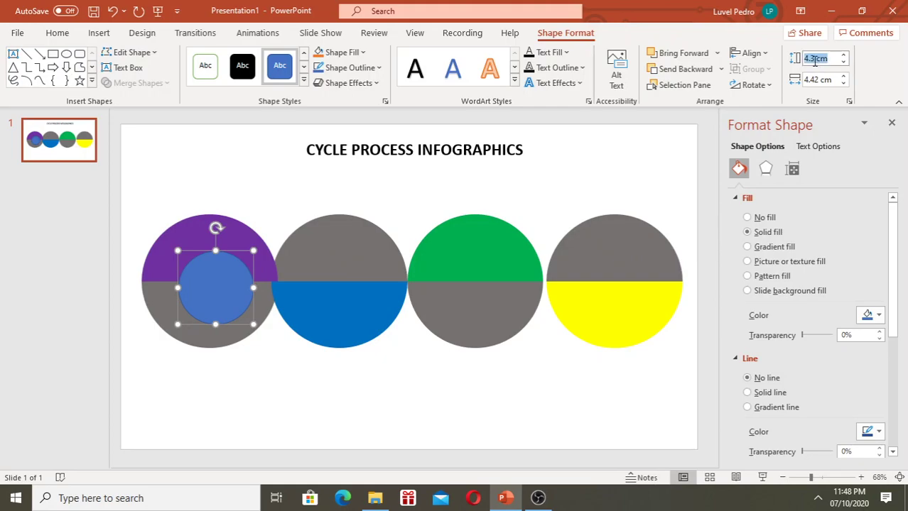
text(6)
click(816, 80)
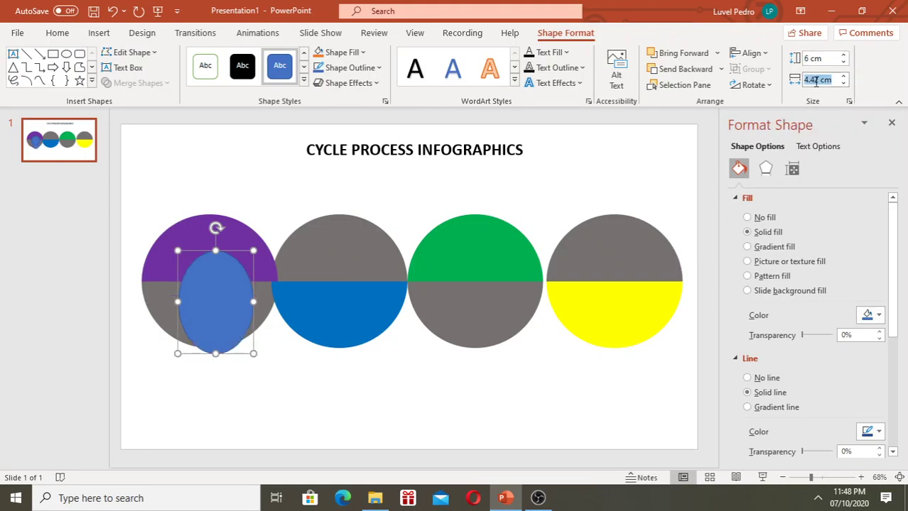
text(6)
click(621, 169)
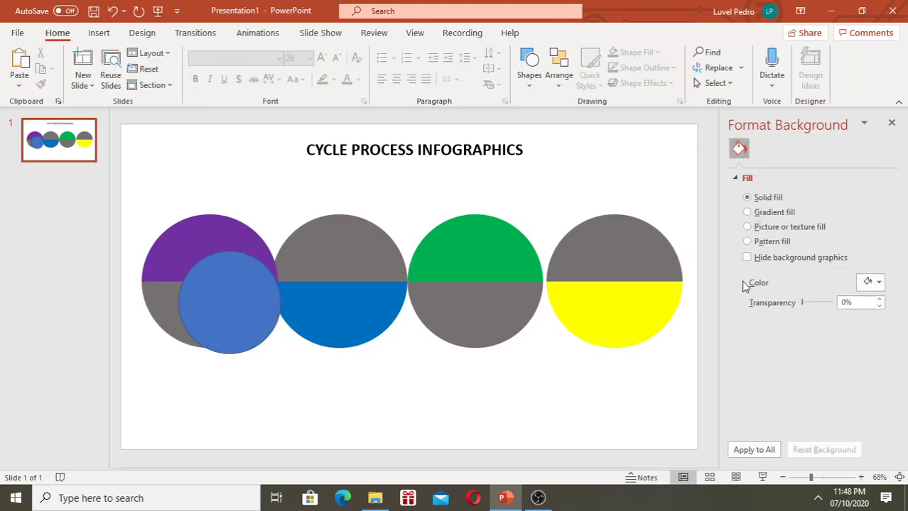
- Set the slide background white and make the small circle white with no outline
click(878, 284)
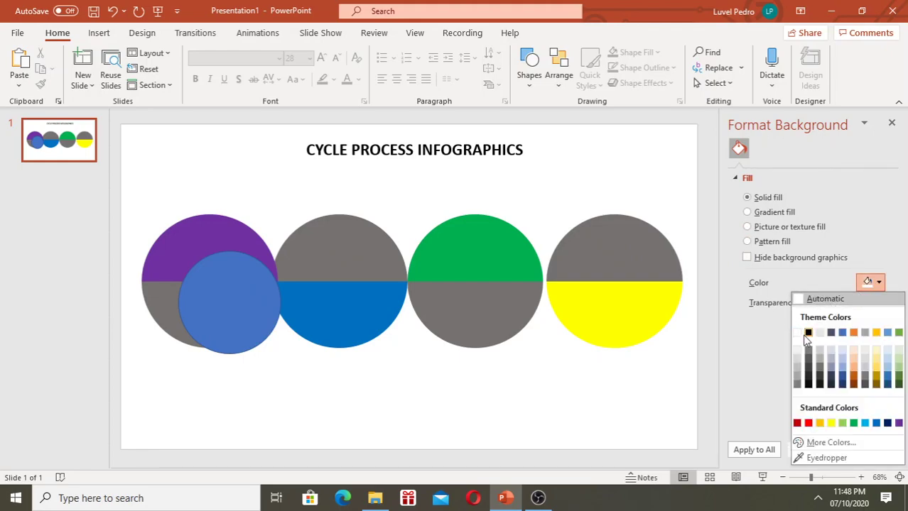
click(798, 333)
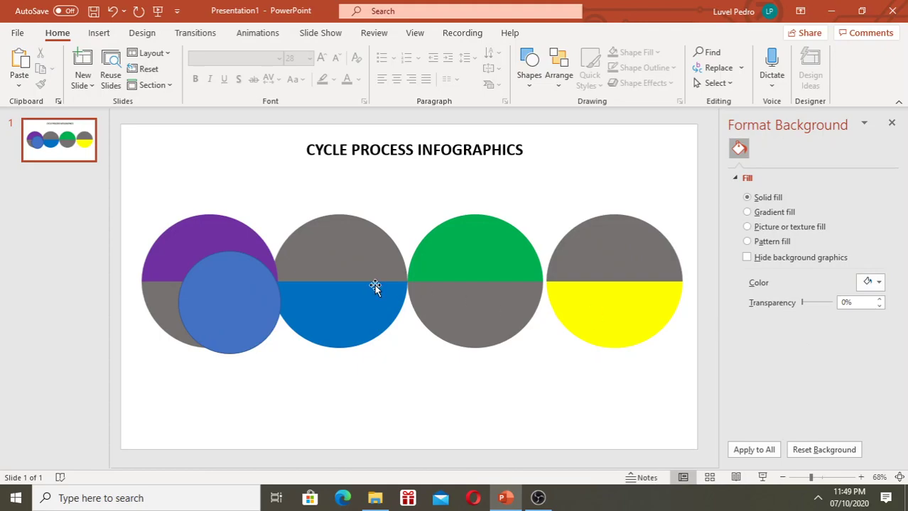
click(217, 283)
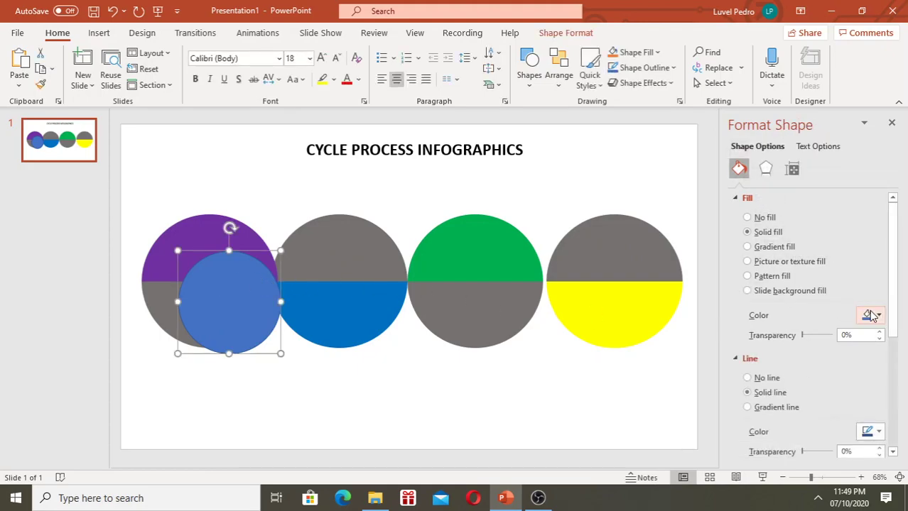
click(879, 317)
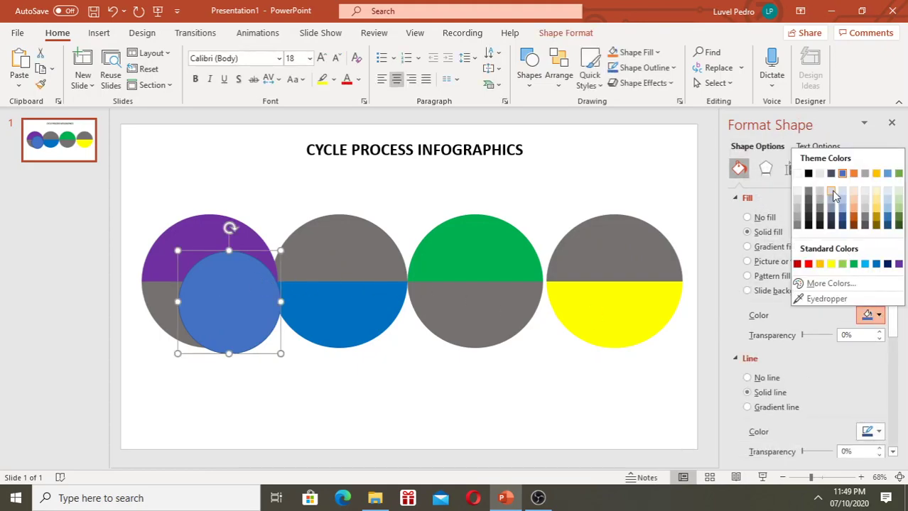
key(Escape)
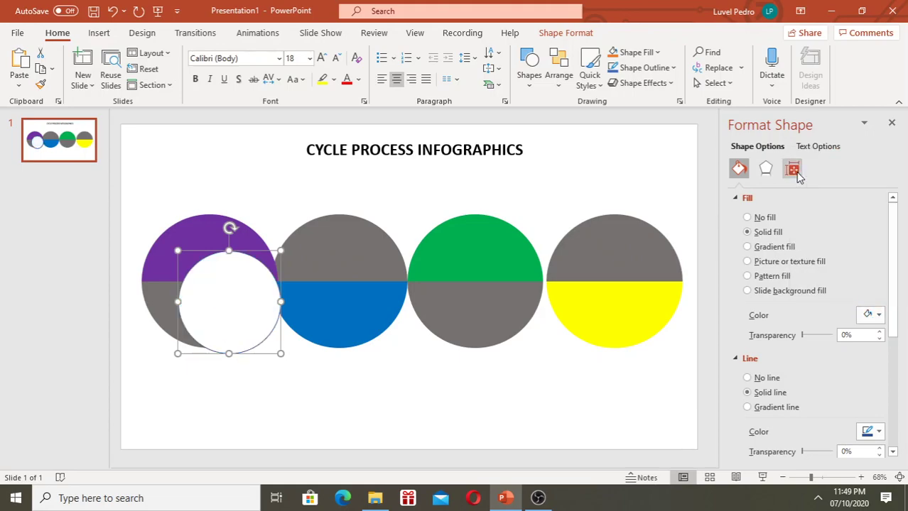
click(747, 378)
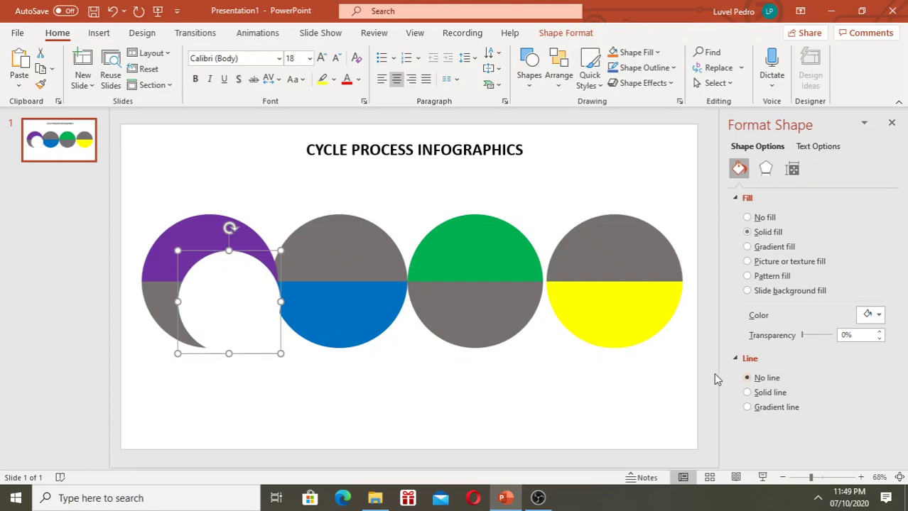
- Centre the white circle inside the first circle, then select the second circle's halves
drag(245, 296, 226, 279)
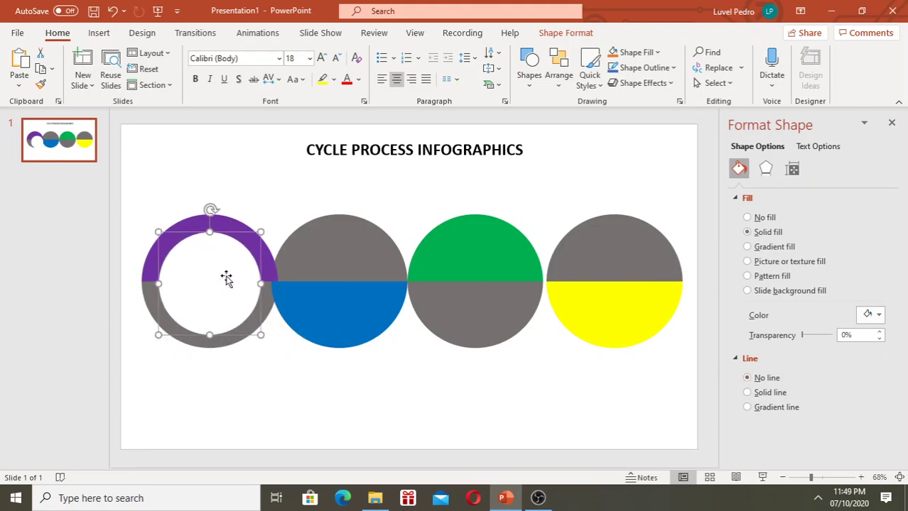
click(293, 297)
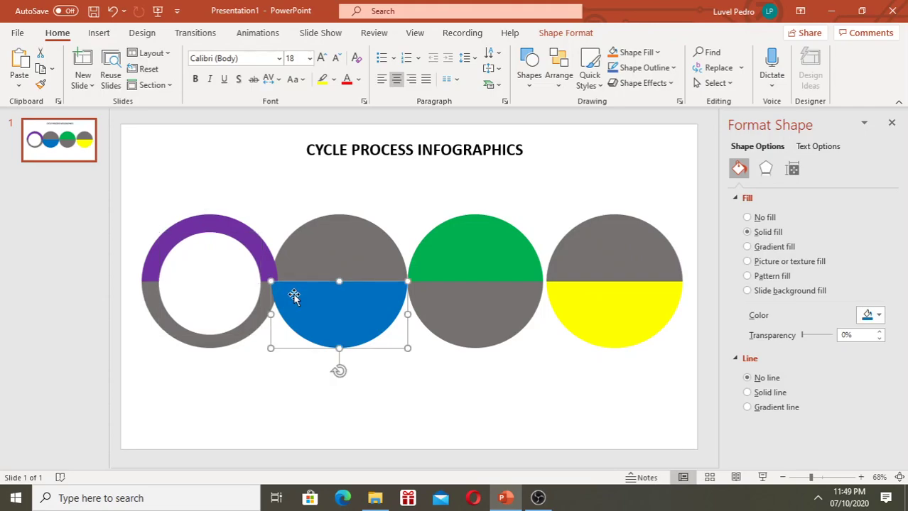
shift+click(306, 250)
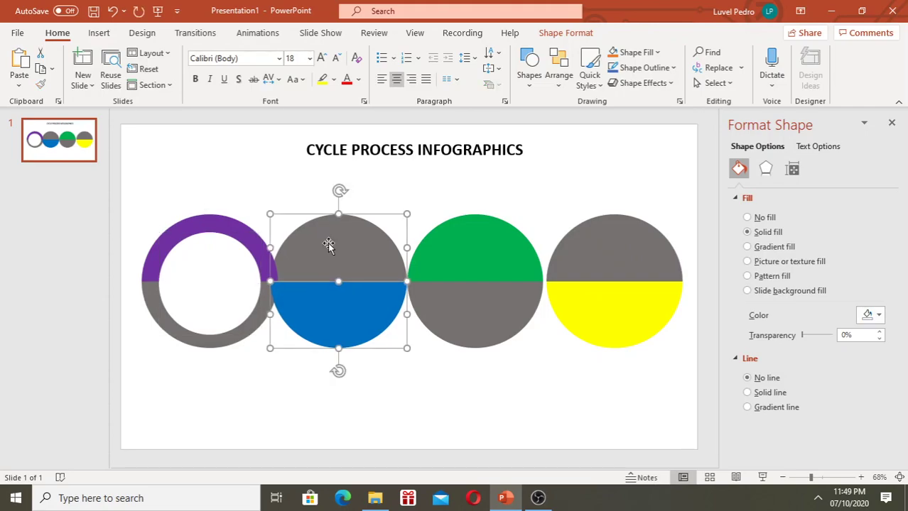
- Nudge the second circle's halves two steps left
key(Left)
key(Left)
key(Left)
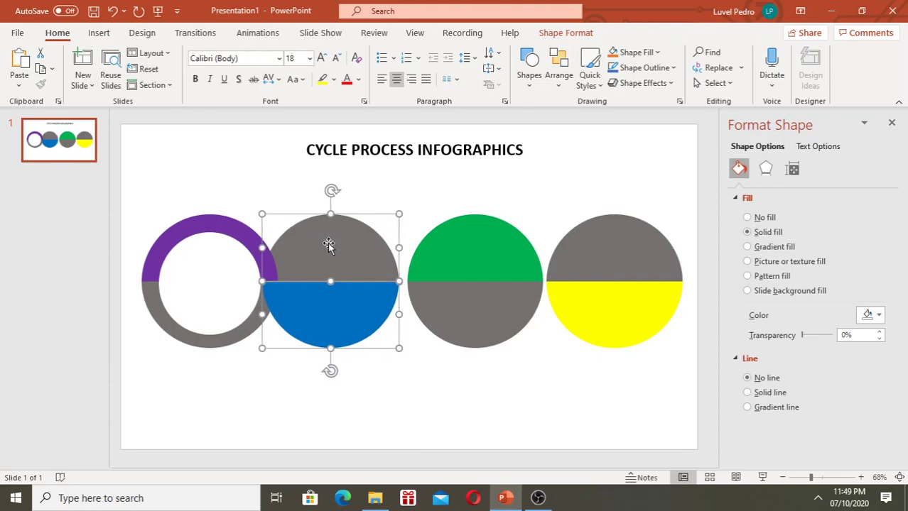
key(Left)
key(Left)
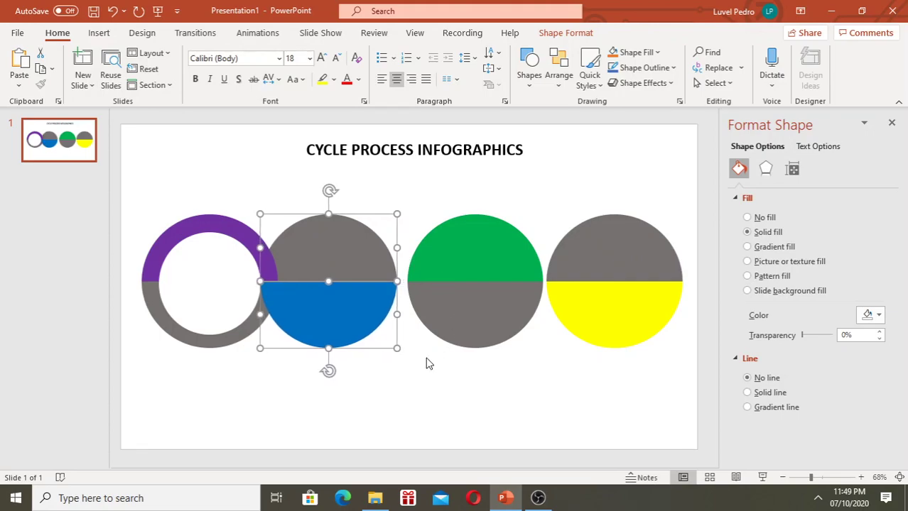
click(423, 369)
- Copy the white centre circle and centre a pasted copy over the grey and blue circle
click(215, 268)
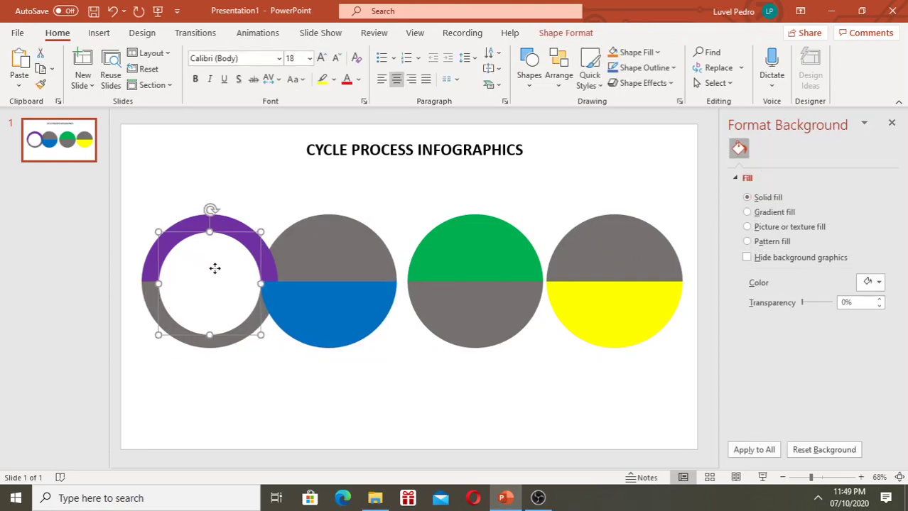
right_click(216, 271)
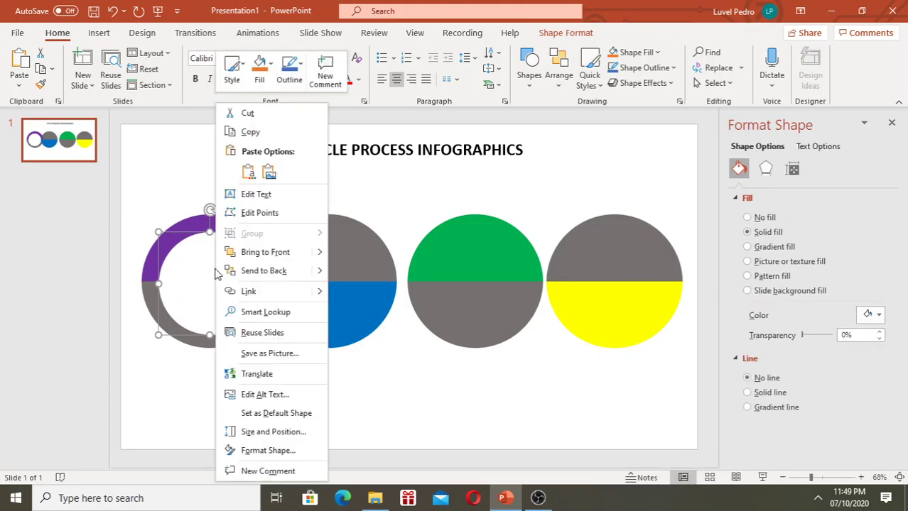
click(279, 135)
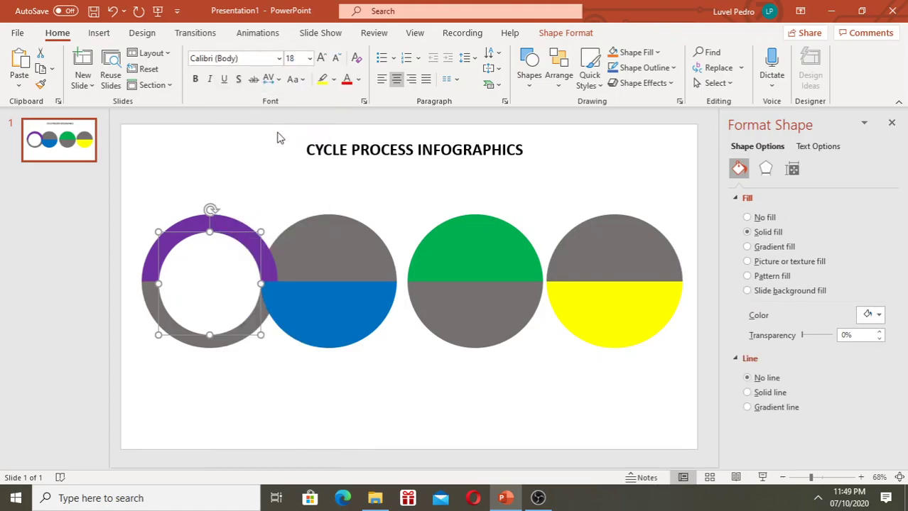
click(282, 203)
right_click(281, 203)
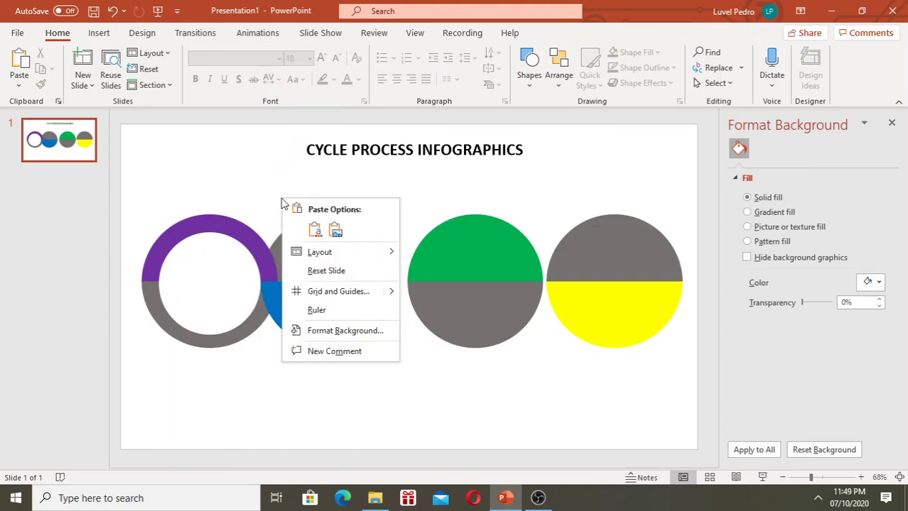
click(315, 231)
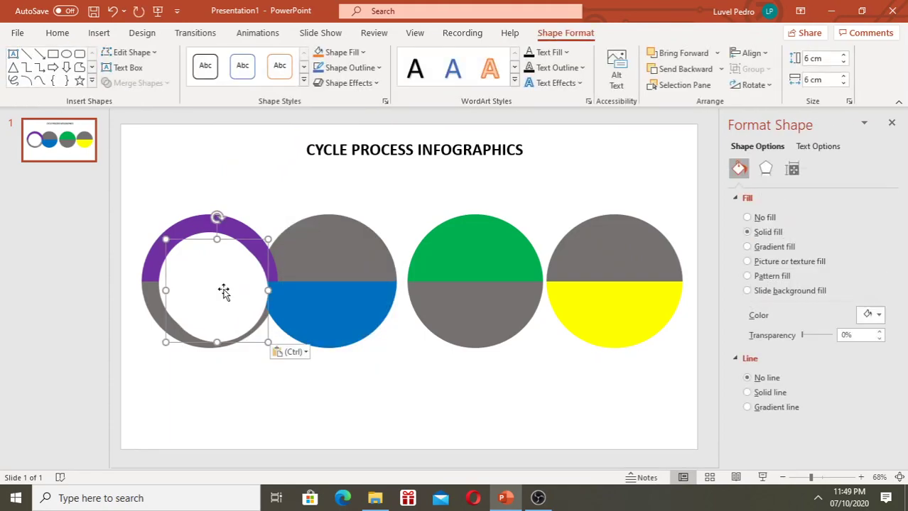
drag(223, 291, 337, 275)
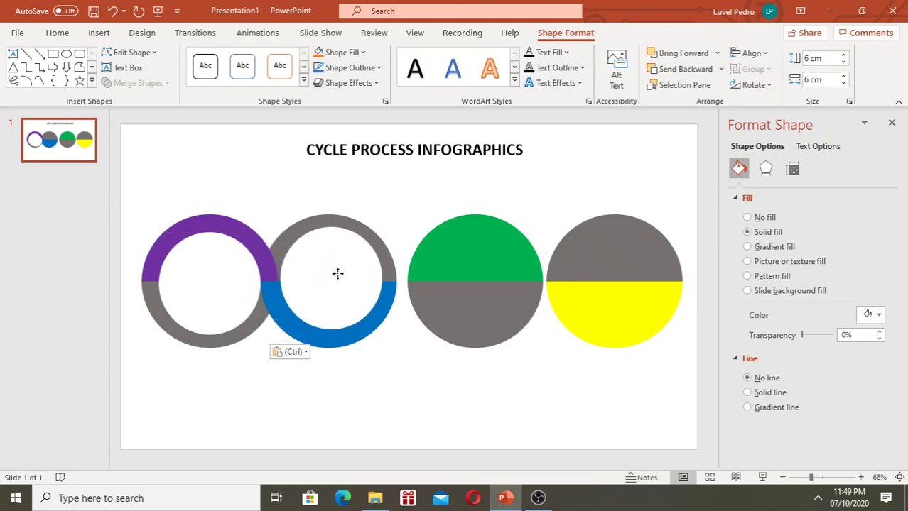
drag(336, 274, 336, 277)
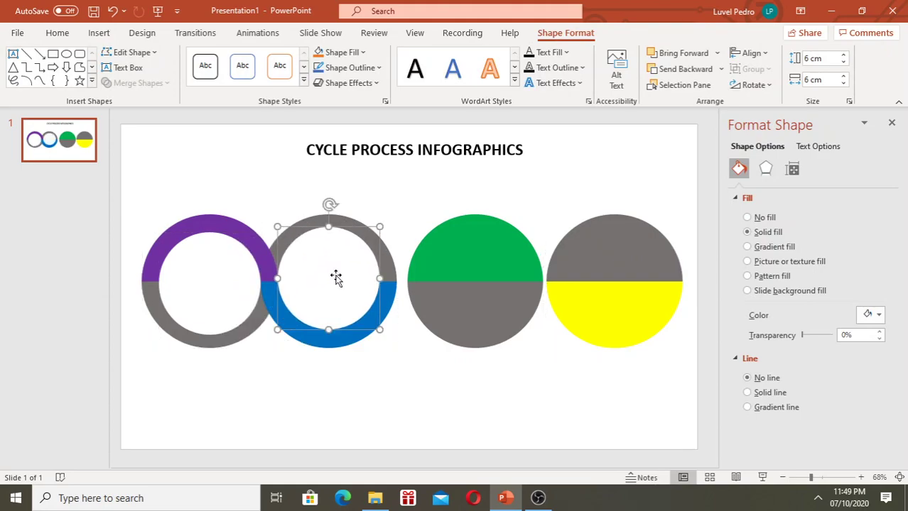
key(ctrl+Left)
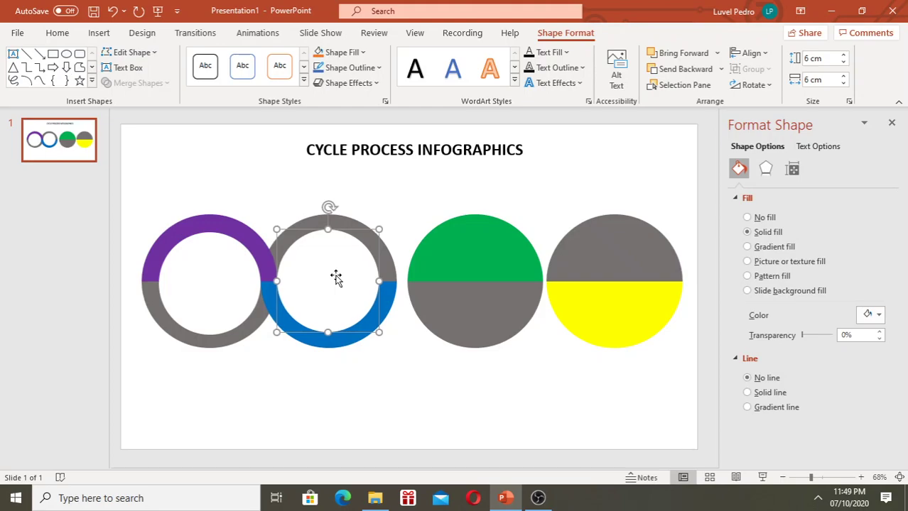
- Shift the green-and-grey circle left until it touches the blue ring, then select the blue ring's white centre
click(443, 303)
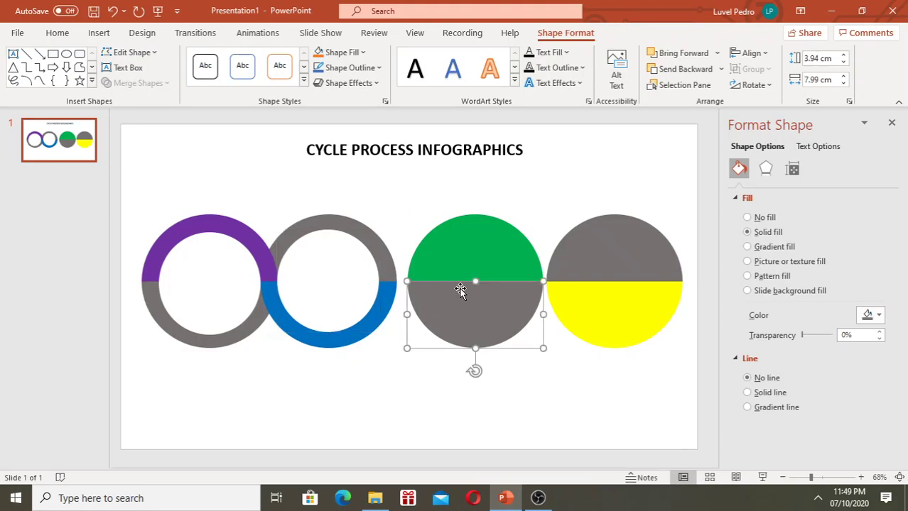
shift+click(467, 254)
right_click(467, 257)
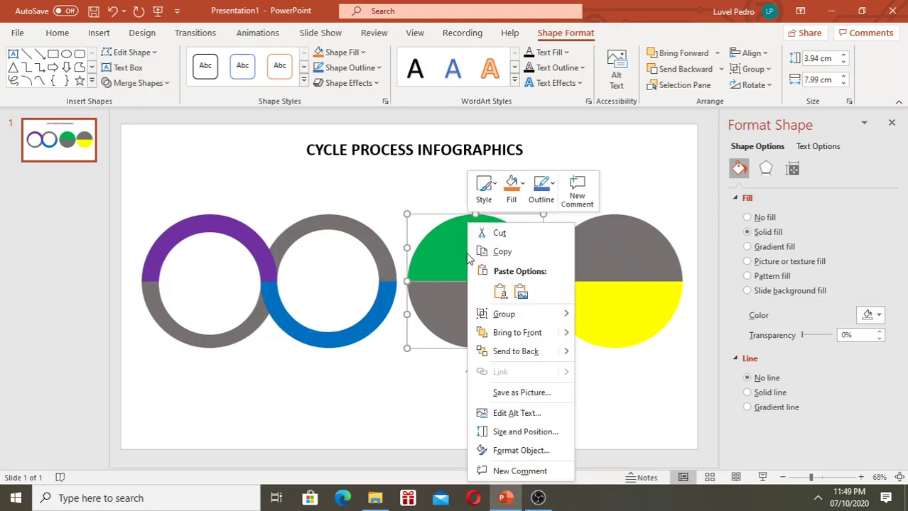
key(Escape)
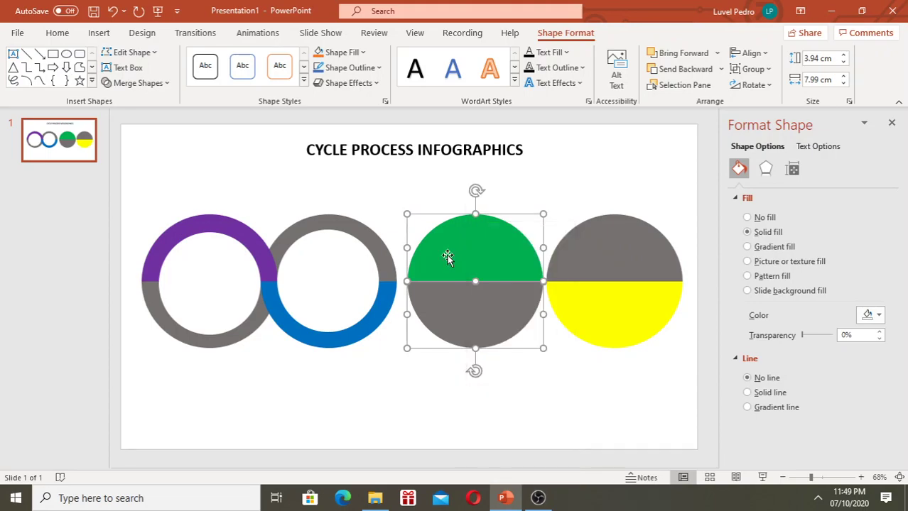
key(Left)
key(Left)
key(Left)
key(Left)
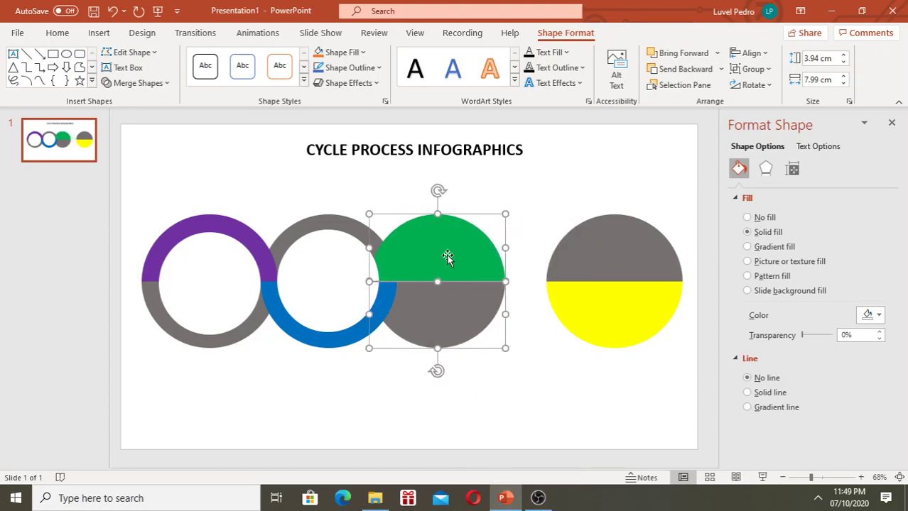
key(Right)
key(Right)
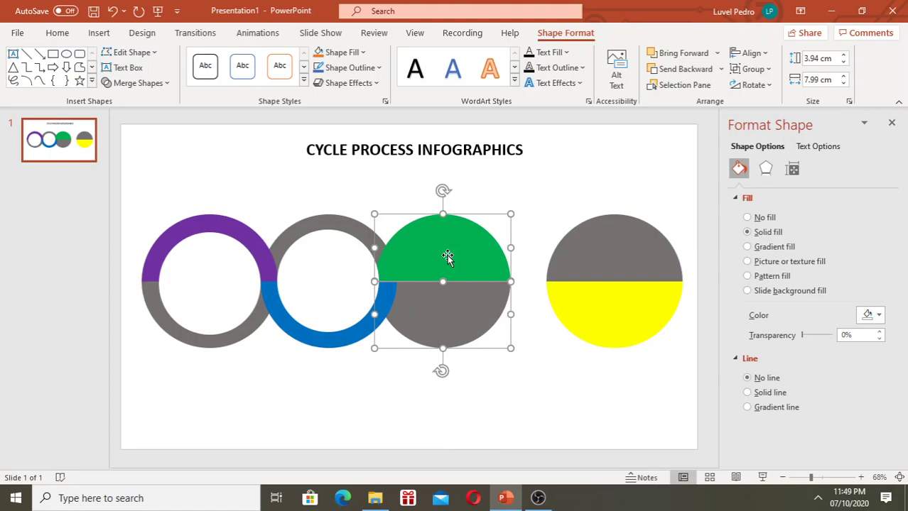
key(Right)
key(Right)
key(Right)
key(Right)
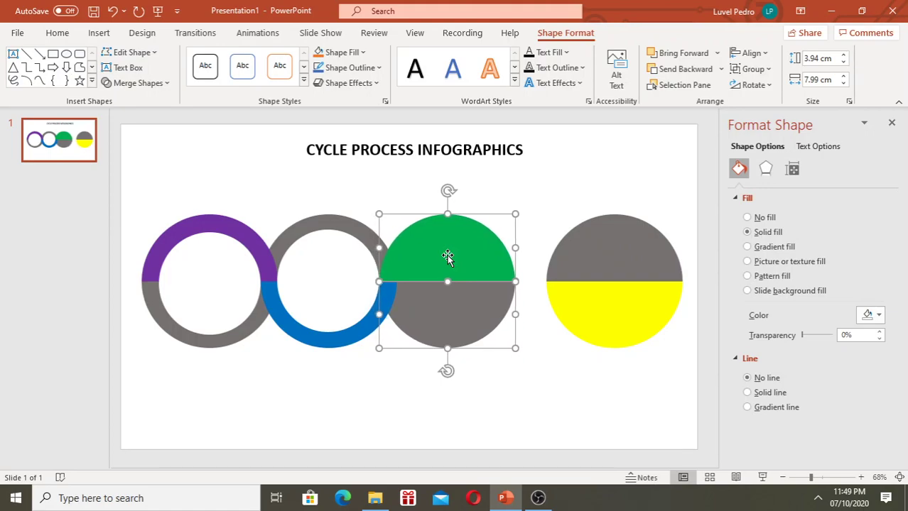
click(429, 425)
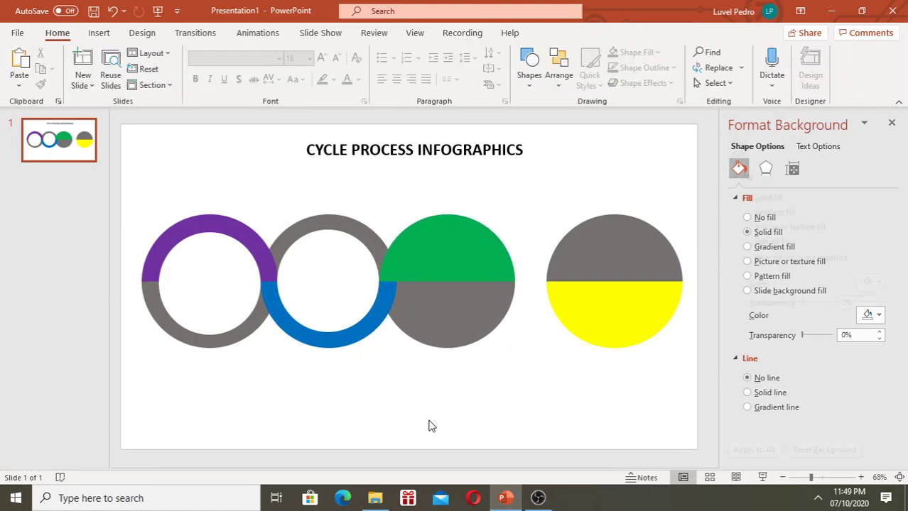
click(326, 284)
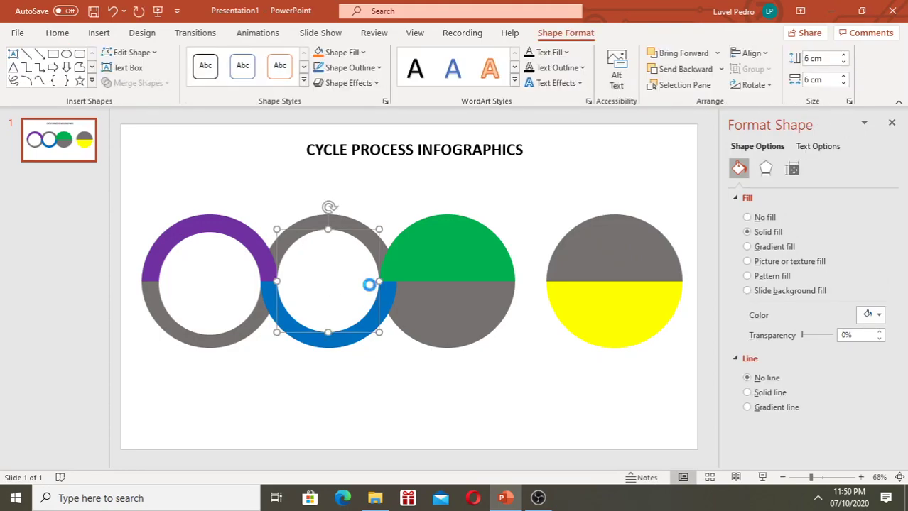
- Paste a copy of the white centre circle onto the green-and-grey circle, centred to form a ring
key(ctrl+c)
key(ctrl+v)
drag(328, 300, 440, 291)
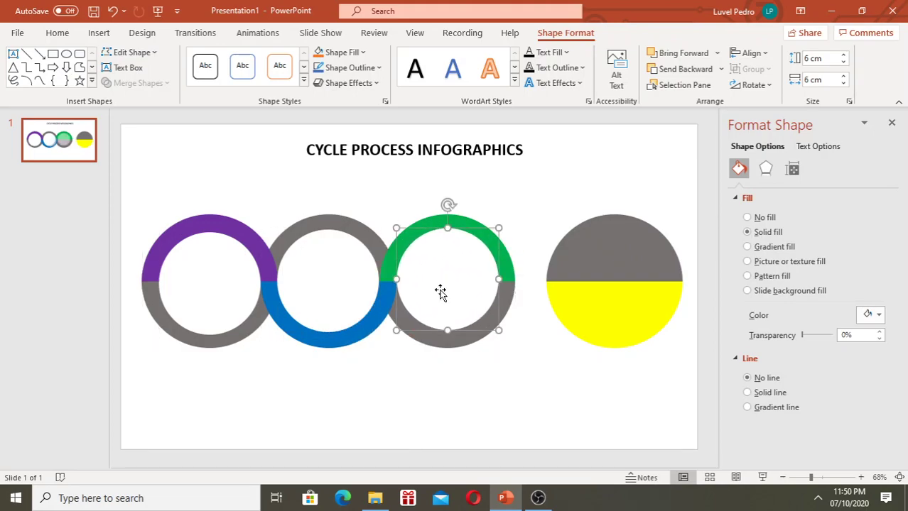
key(Down)
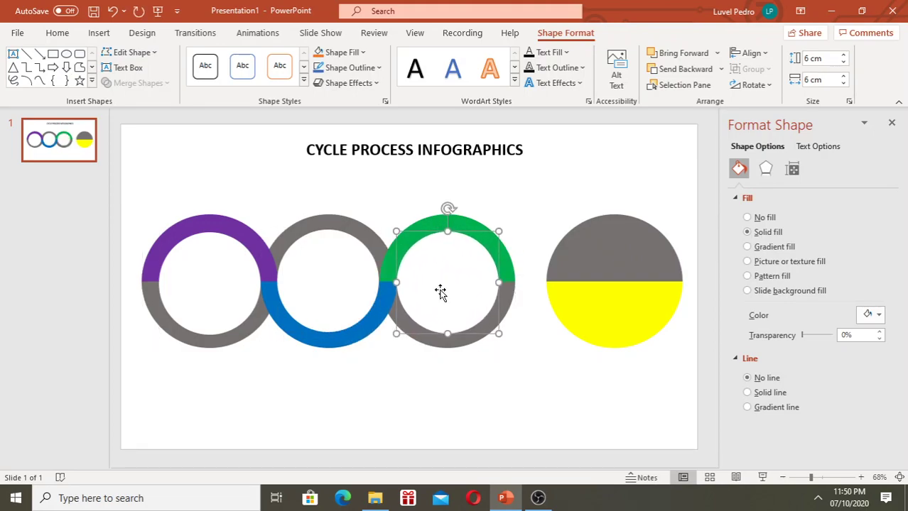
click(605, 300)
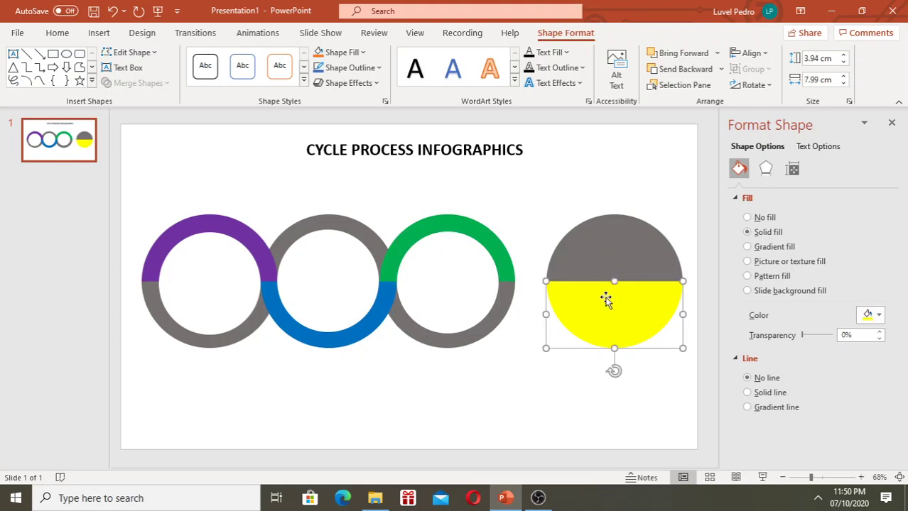
- Move the yellow-and-grey circle against the green ring and paste a white centre circle over it
shift+click(604, 244)
drag(603, 244, 560, 245)
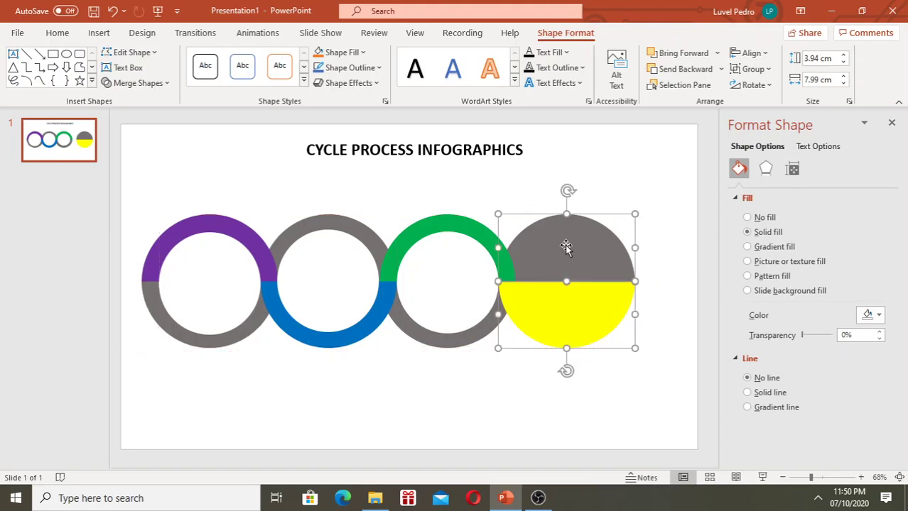
click(424, 276)
key(ctrl+v)
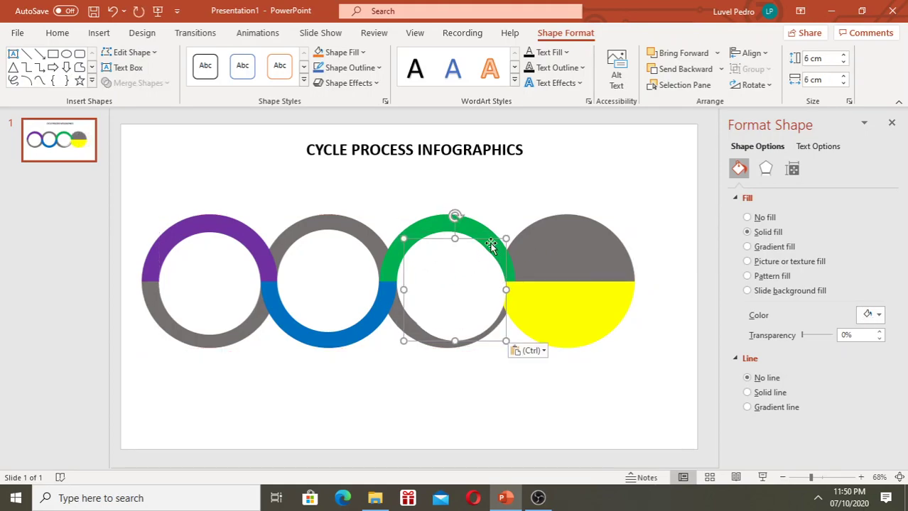
mouse_move(470, 270)
mouse_down()
mouse_move(581, 247)
mouse_move(584, 262)
mouse_up()
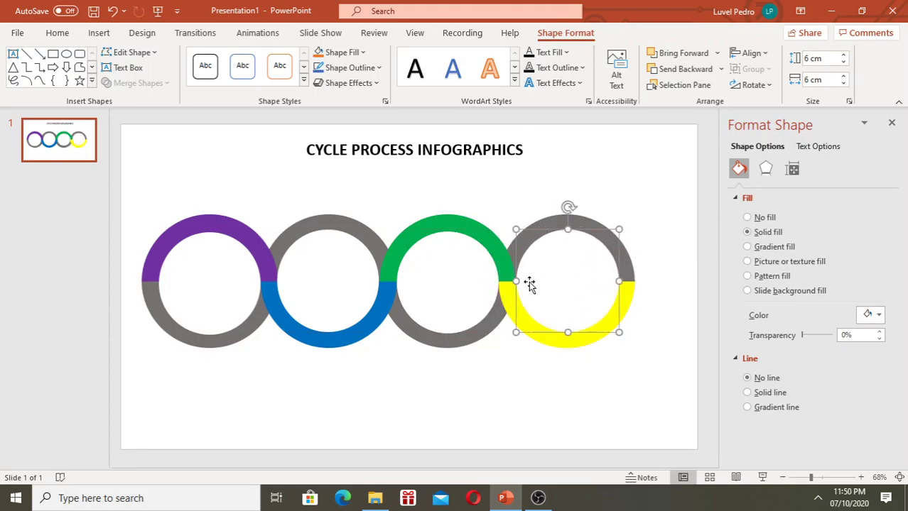
click(449, 396)
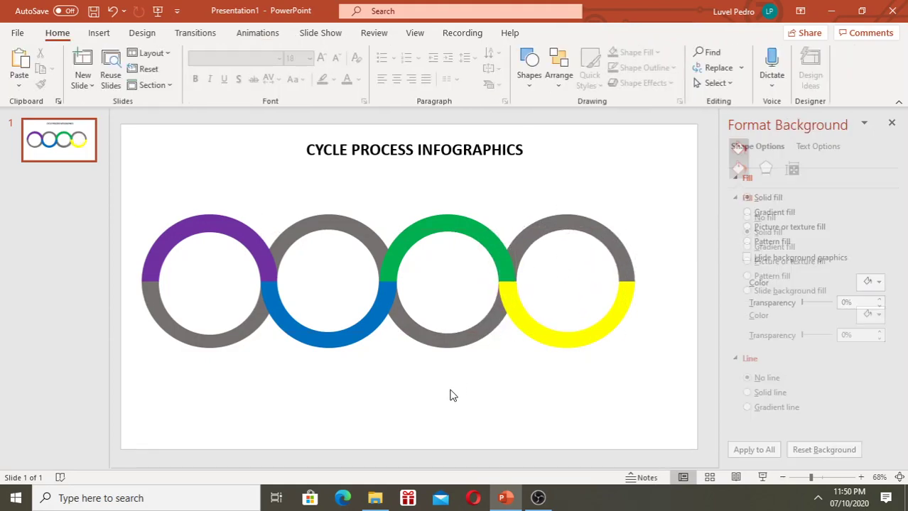
- Select all four rings and group them into one object
drag(657, 367, 137, 191)
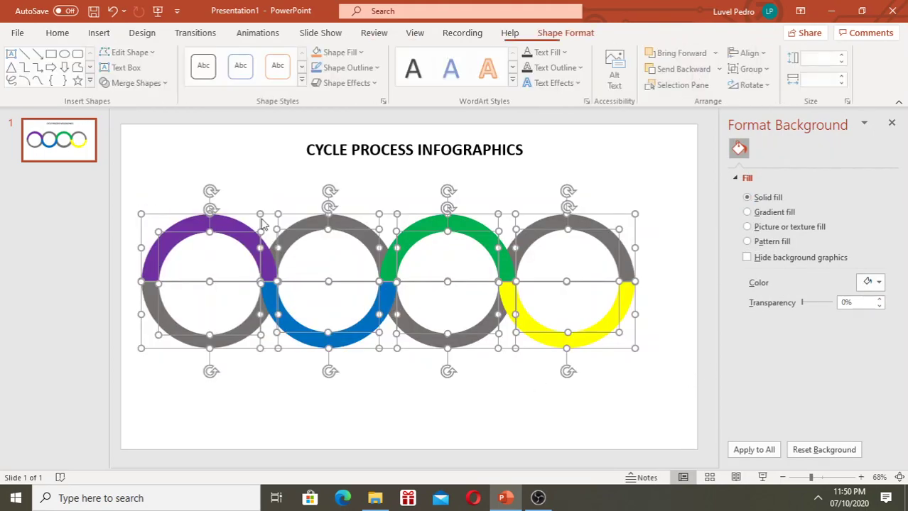
right_click(350, 261)
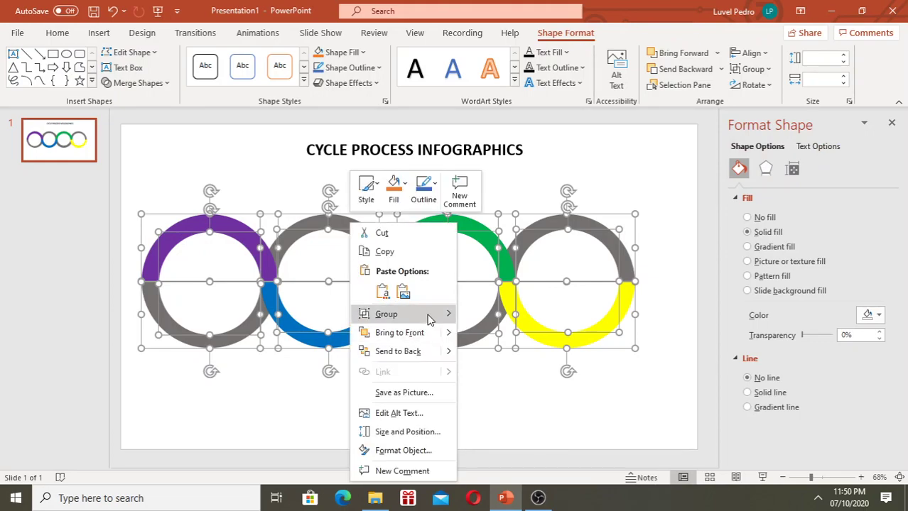
mouse_move(428, 319)
click(478, 317)
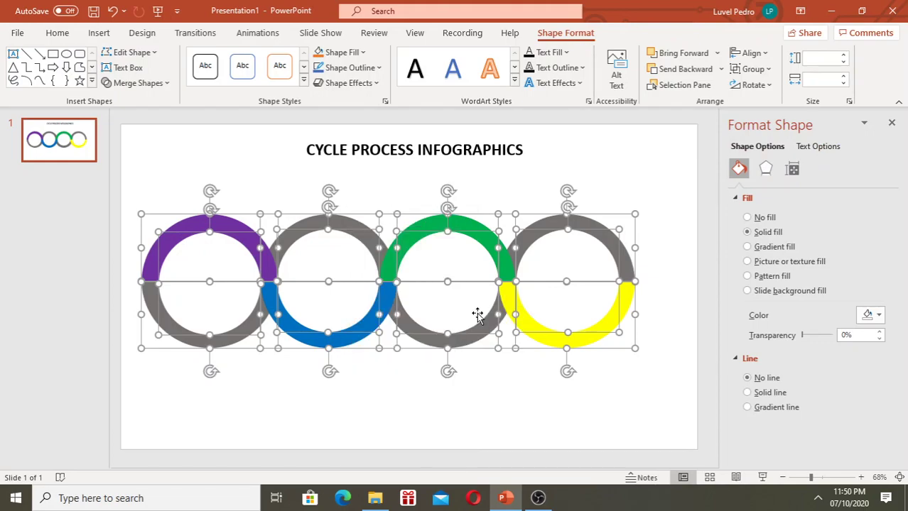
- Nudge the ring group slightly right and up on the slide
key(Right)
key(Right)
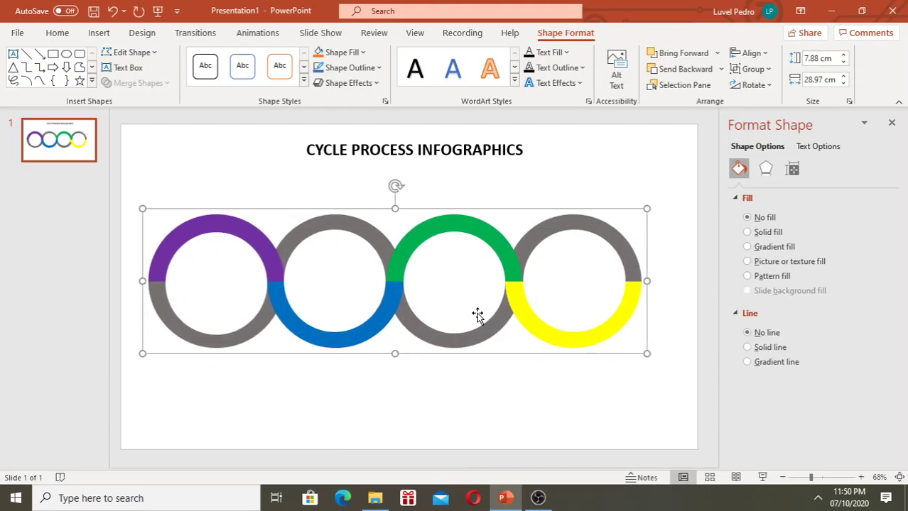
key(Right)
key(Right)
key(Right)
key(Right)
key(Right)
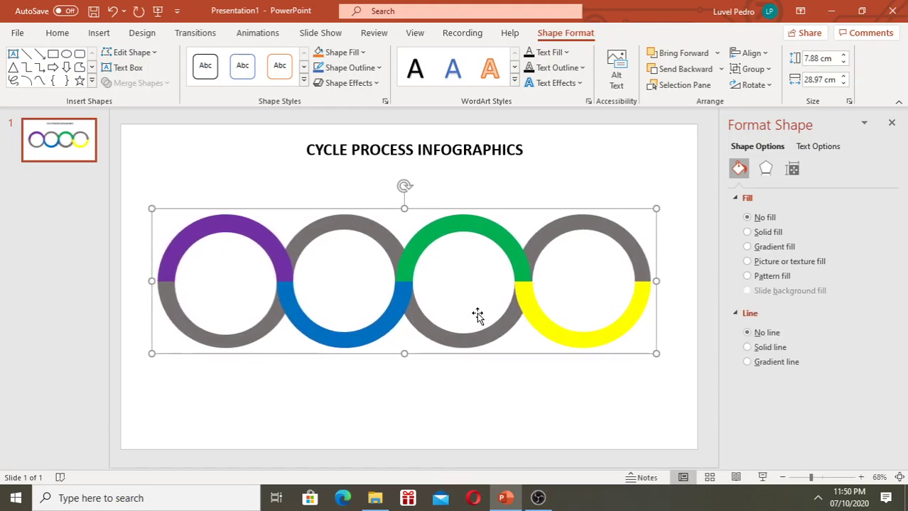
key(Right)
key(Right)
key(Right)
key(Left)
key(Left)
key(Left)
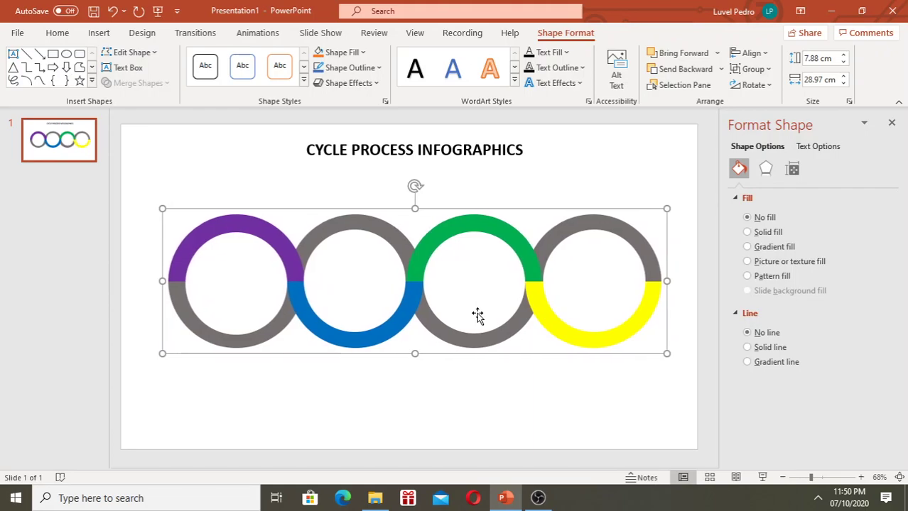
key(Up)
key(Up)
key(Up)
key(Up)
key(Up)
key(Up)
key(Up)
key(Up)
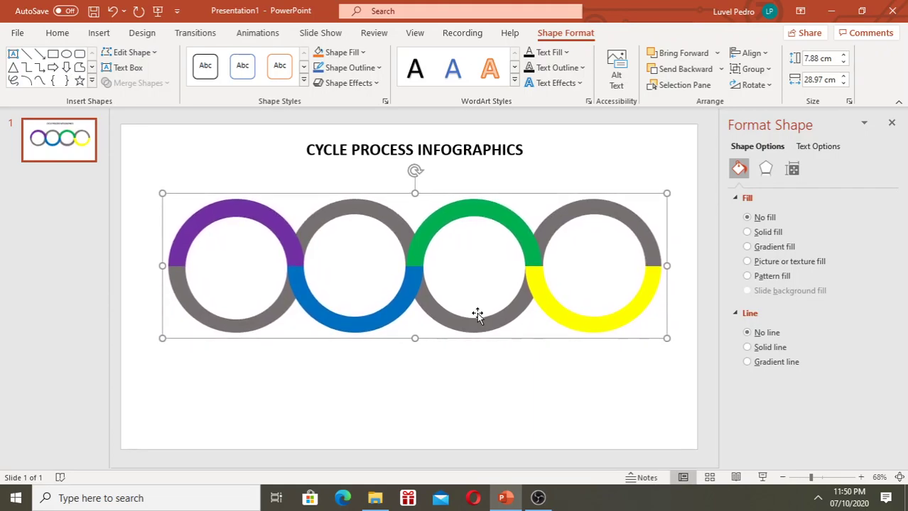
key(Up)
click(366, 401)
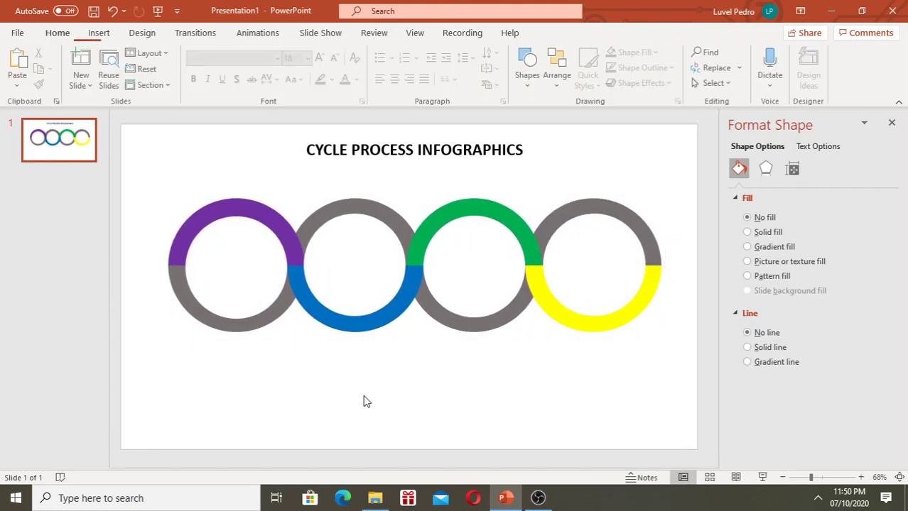
- Insert the 72279, question1600, radio-512 and Tv-icon pictures from the ICONS folder
click(100, 33)
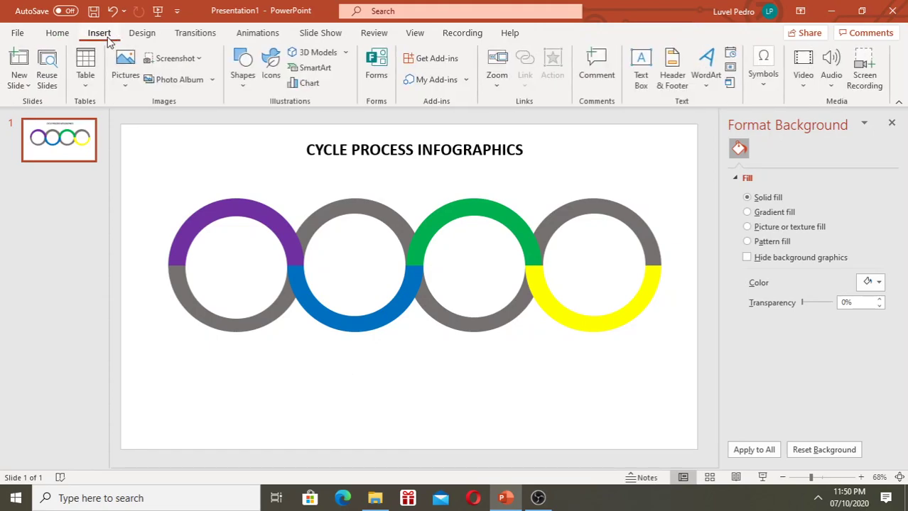
click(125, 78)
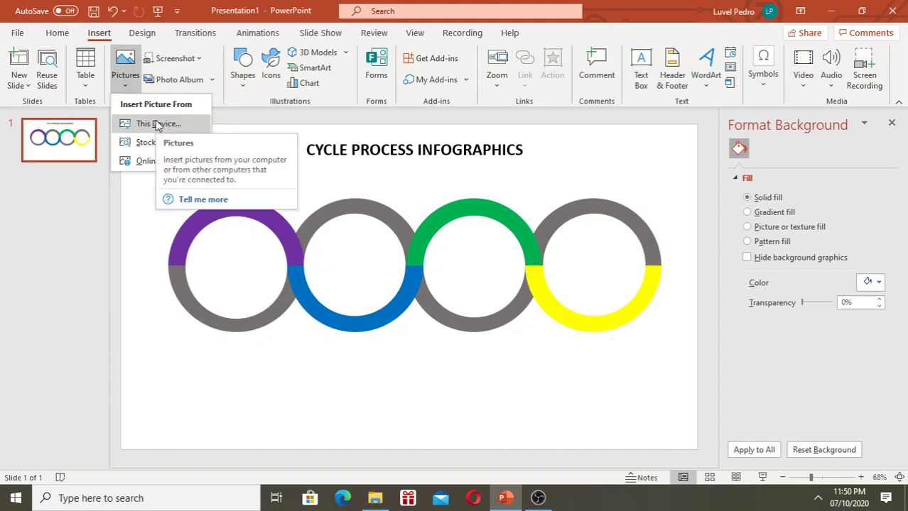
click(158, 125)
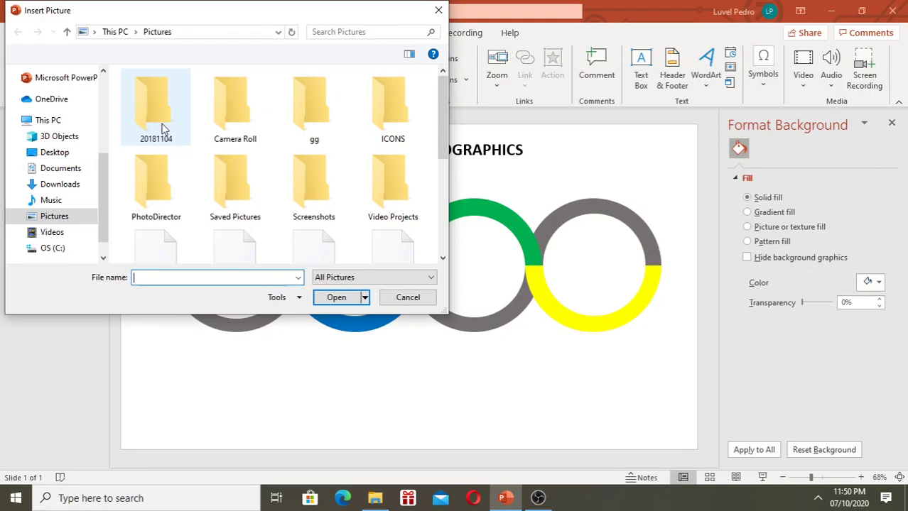
double_click(400, 105)
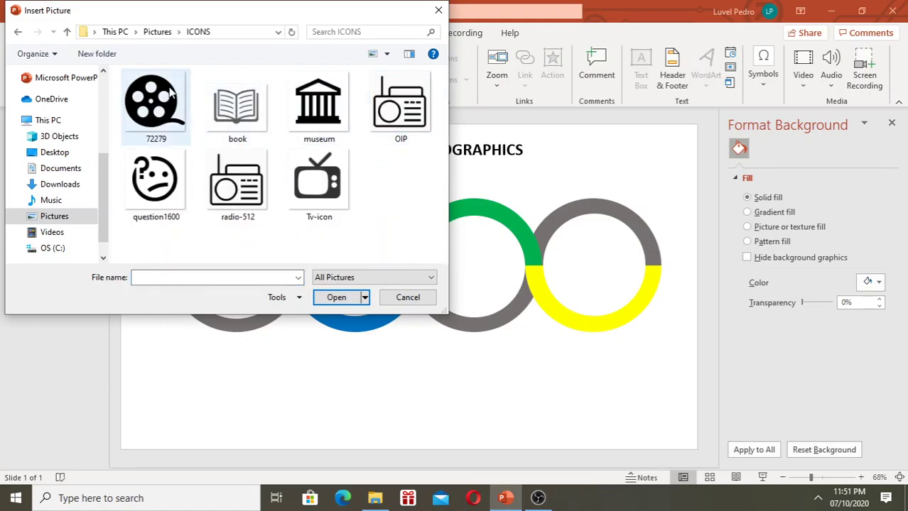
click(170, 88)
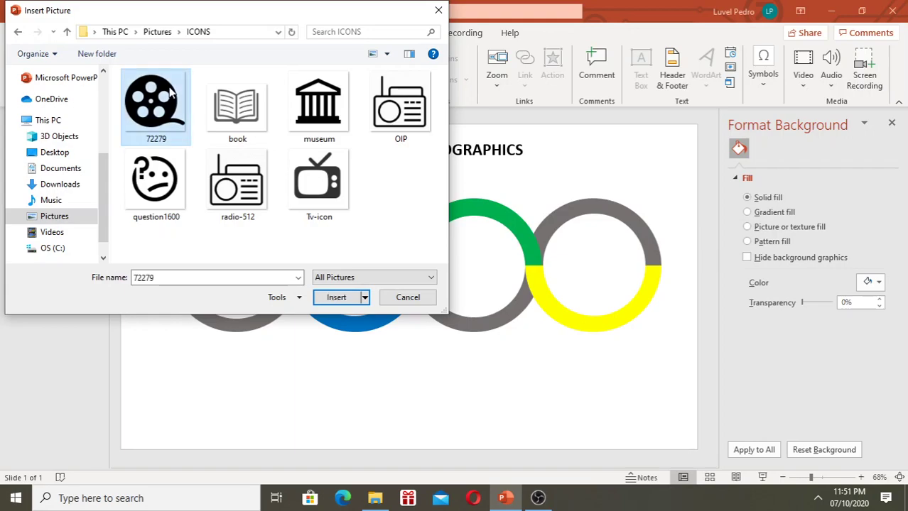
ctrl+click(155, 181)
ctrl+click(241, 178)
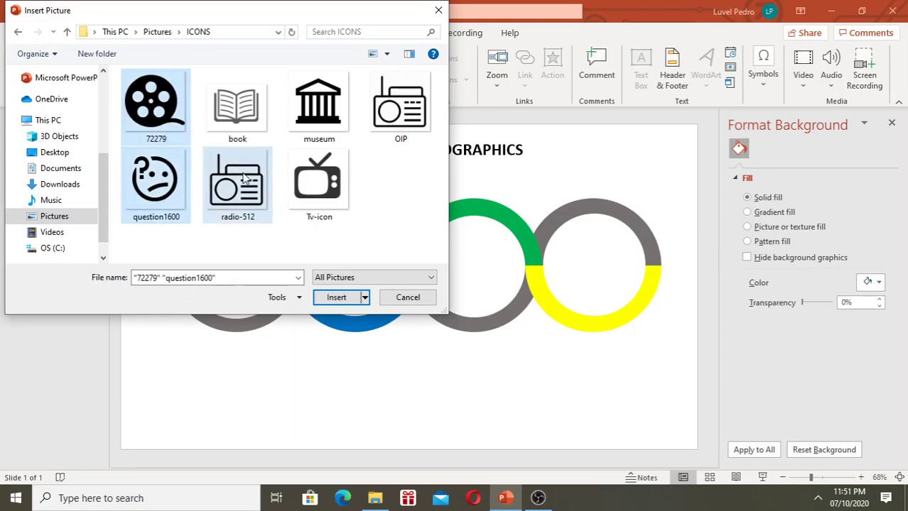
ctrl+click(323, 178)
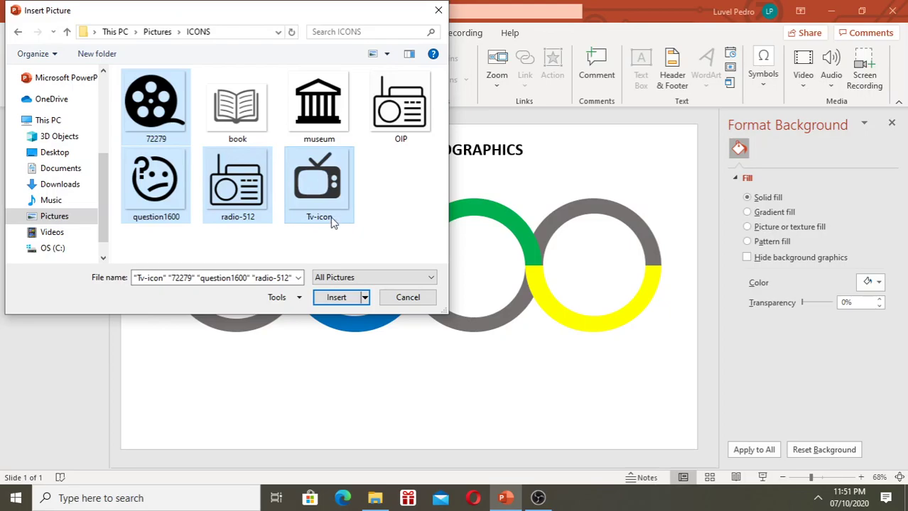
click(337, 297)
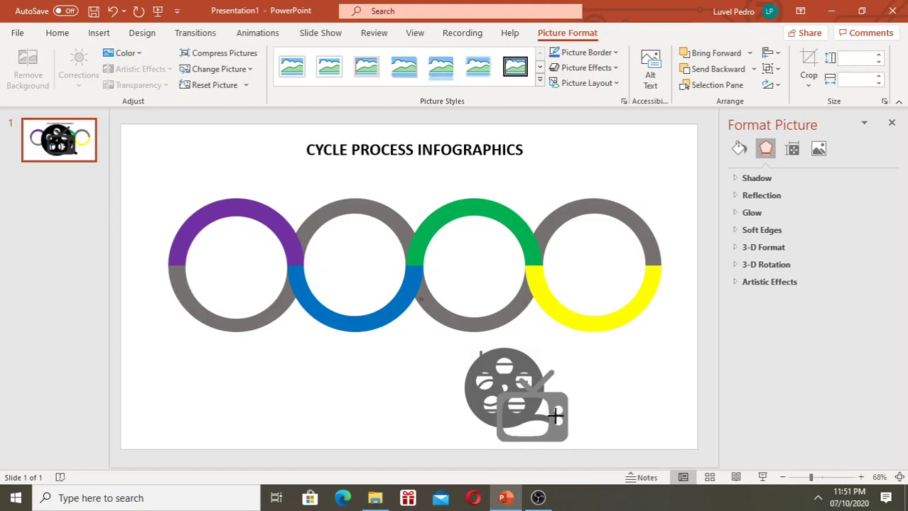
- Move the TV icon into the purple ring and the radio icon into the blue ring
drag(556, 415, 601, 345)
click(657, 374)
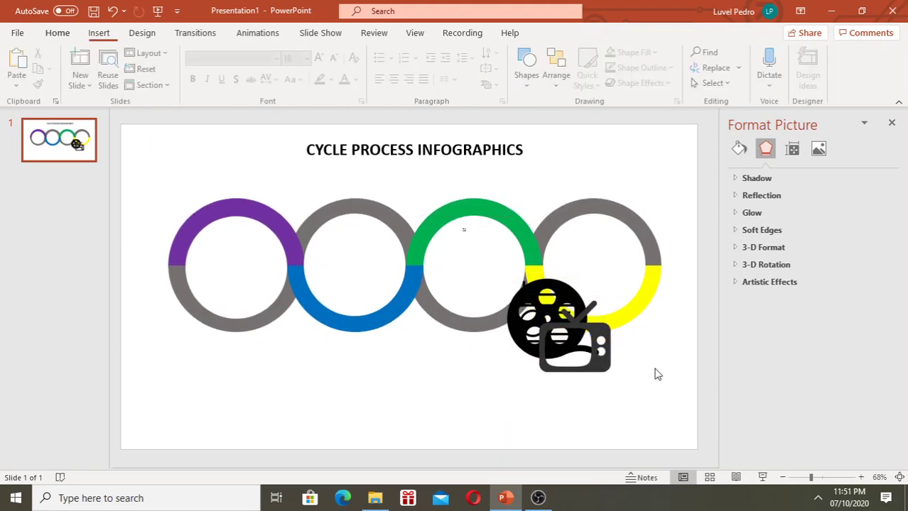
click(600, 358)
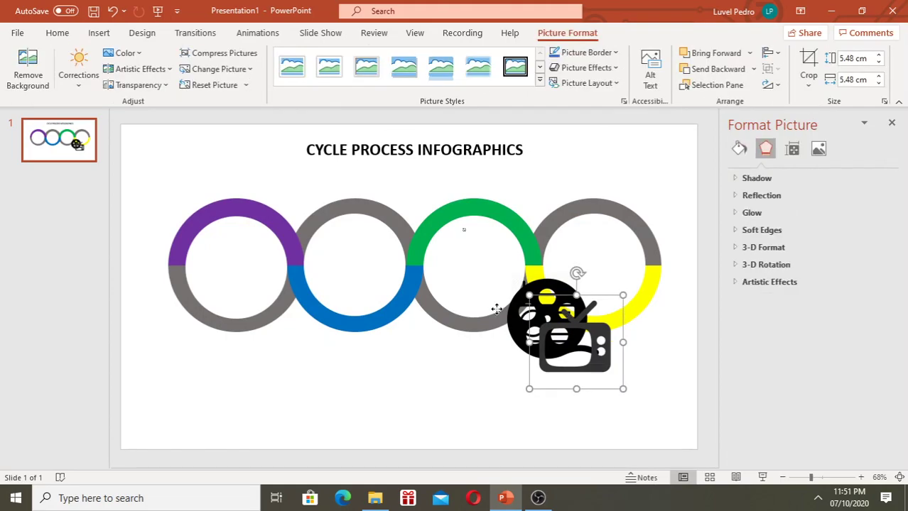
drag(496, 309, 260, 283)
click(544, 338)
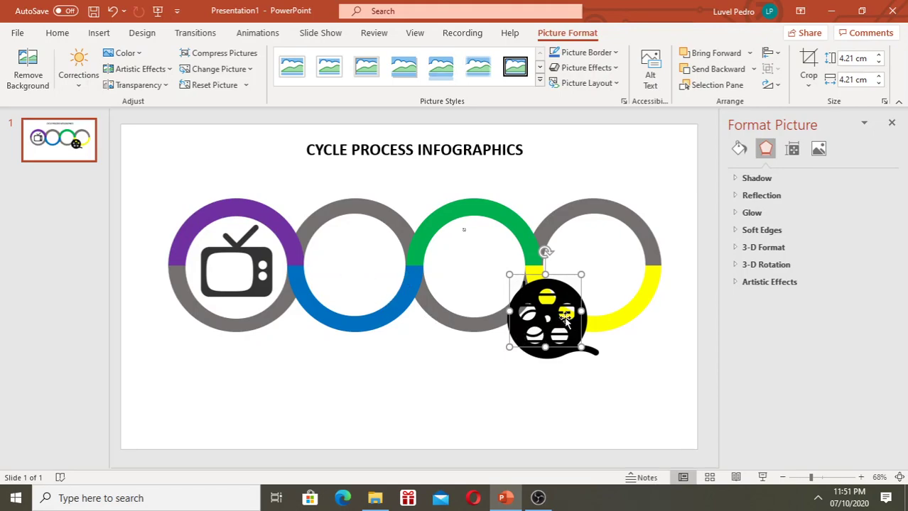
drag(566, 321, 373, 264)
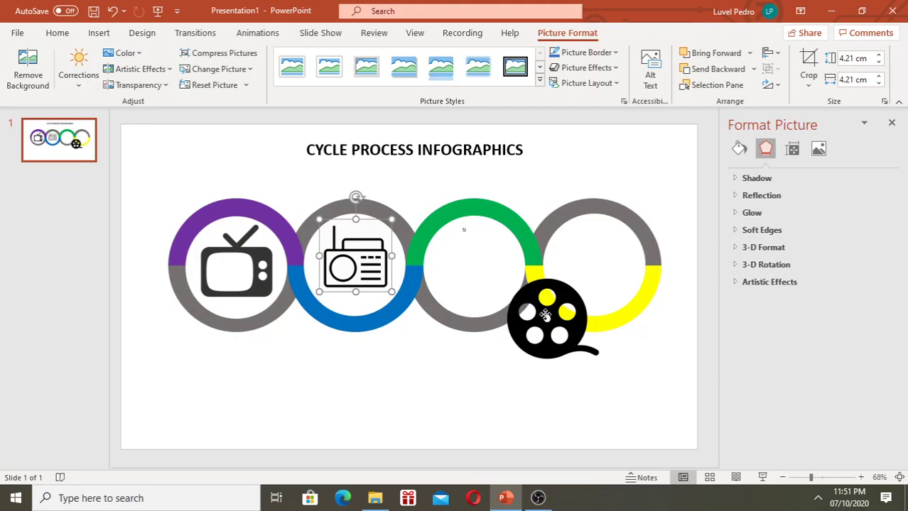
- Place the film reel in the green ring, shrunk to 4.04 cm and centred
drag(544, 314, 490, 277)
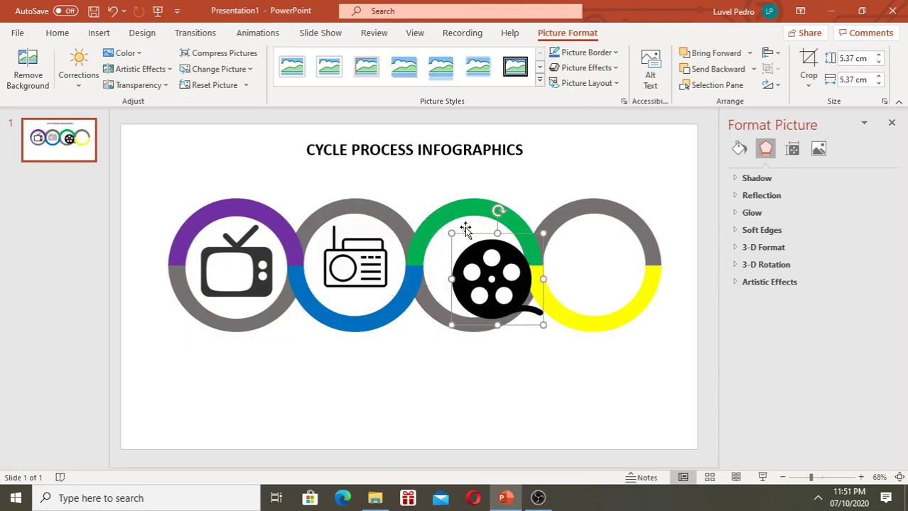
click(465, 228)
click(489, 278)
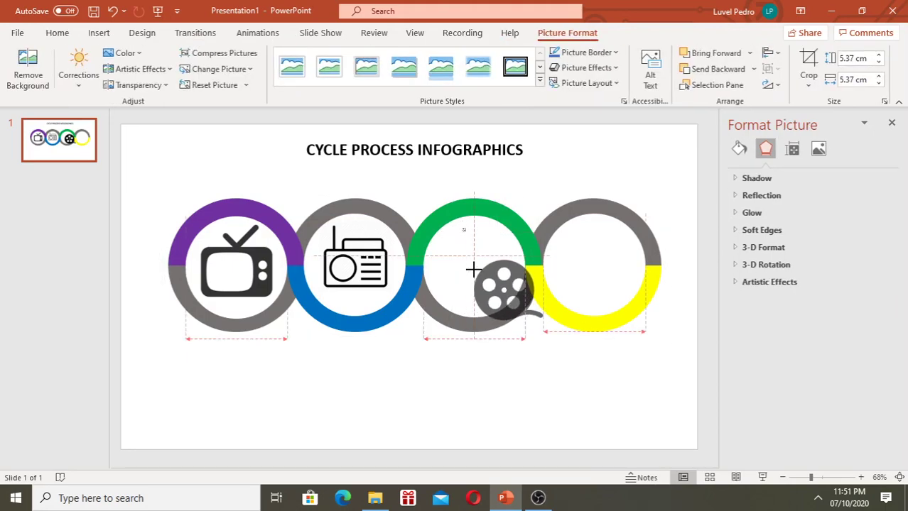
drag(450, 231, 474, 257)
drag(501, 293, 467, 267)
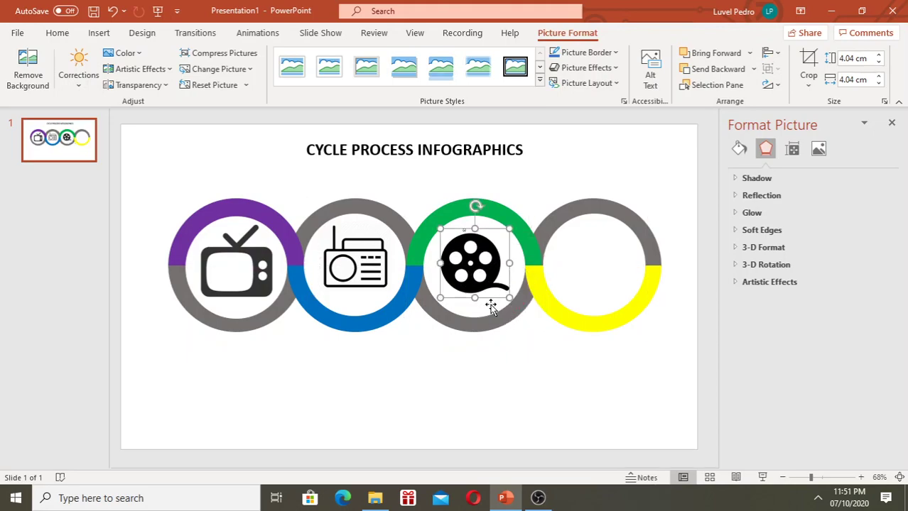
key(ctrl+z)
key(Right)
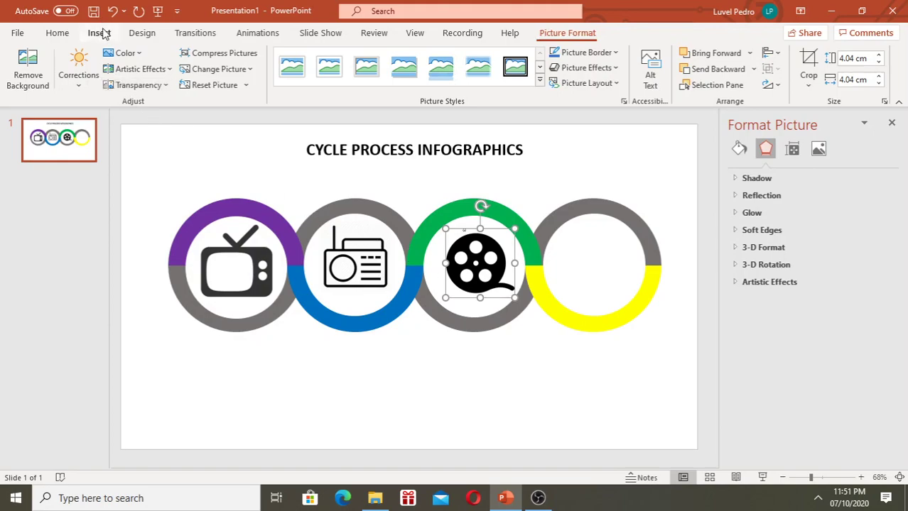
- Insert the museum icon picture from this computer
click(102, 34)
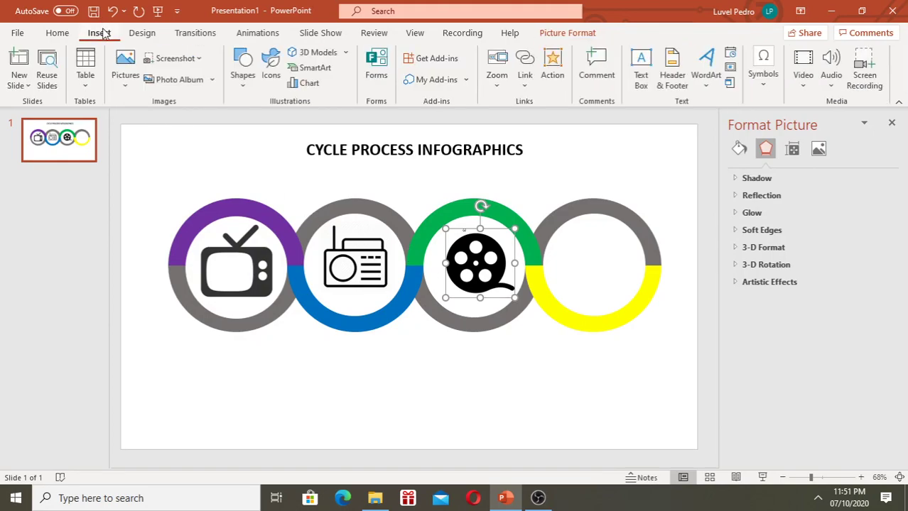
click(126, 75)
click(152, 126)
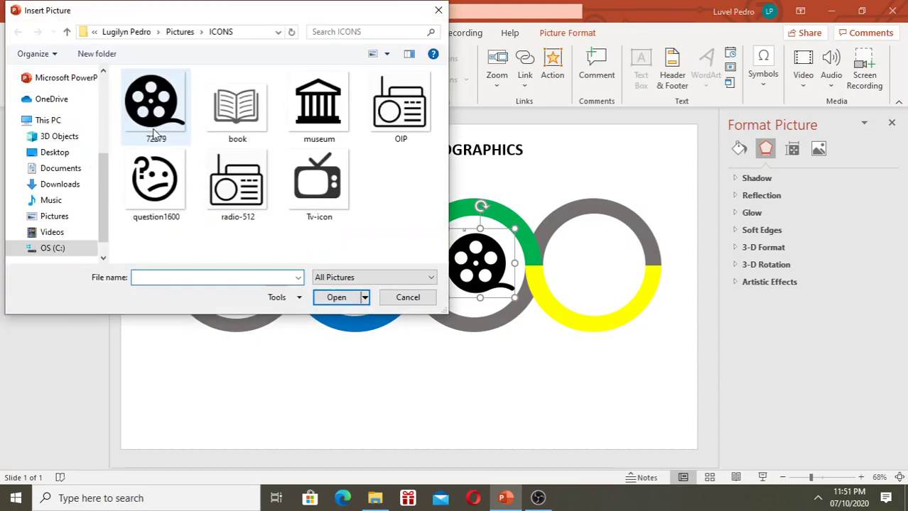
double_click(323, 105)
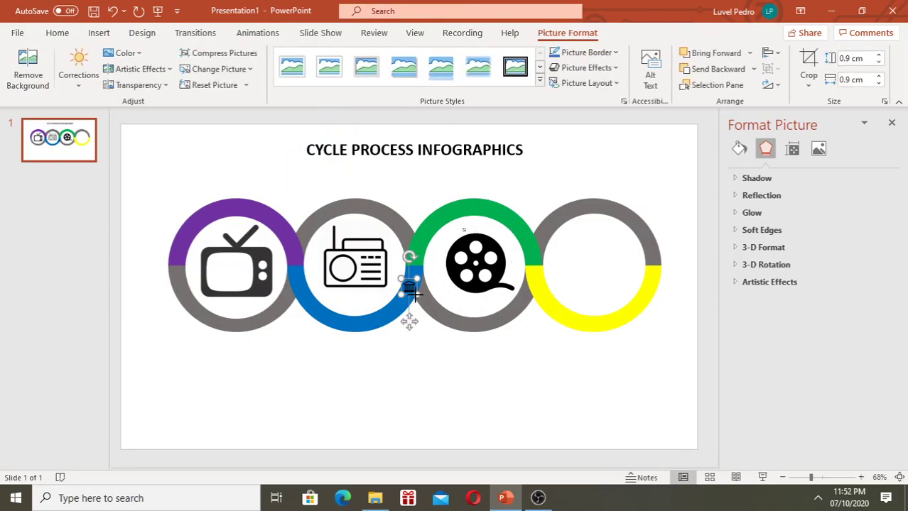
- Enlarge the museum icon into the yellow ring and recentre the film reel in the green ring
drag(414, 294, 458, 334)
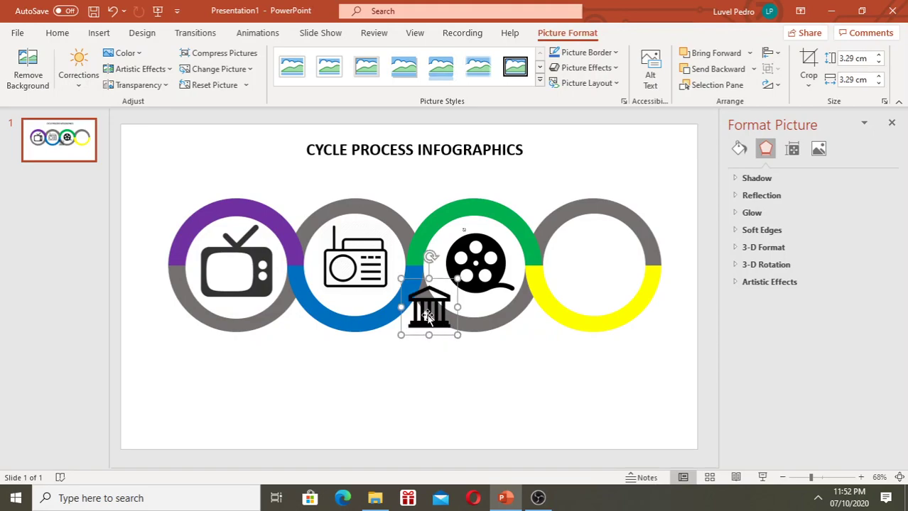
drag(426, 307, 588, 260)
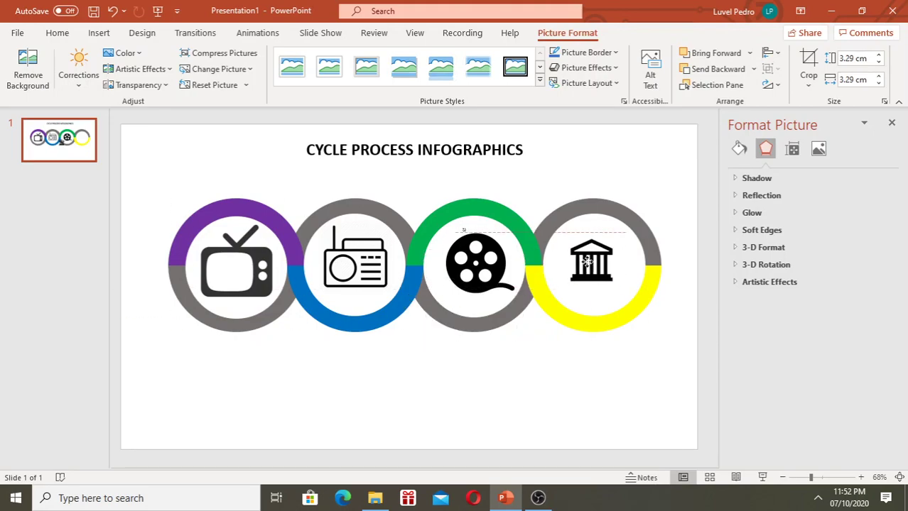
drag(618, 289, 630, 298)
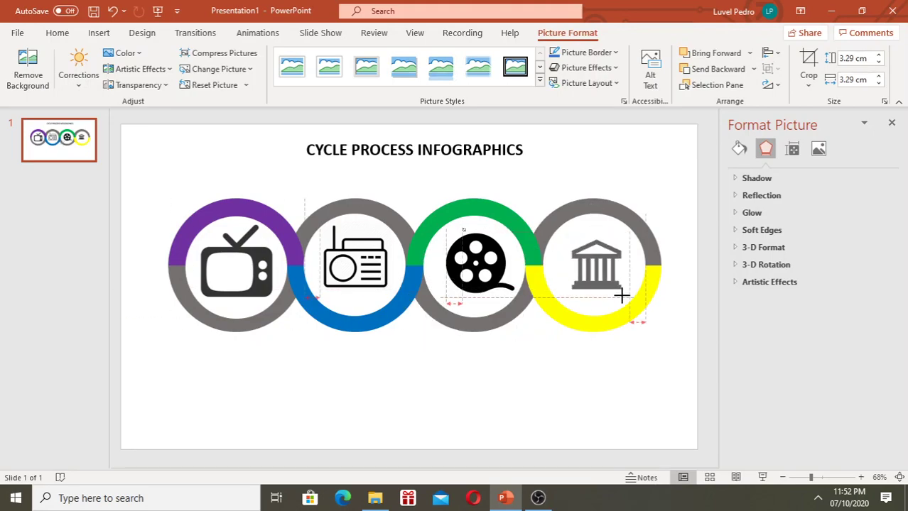
click(488, 269)
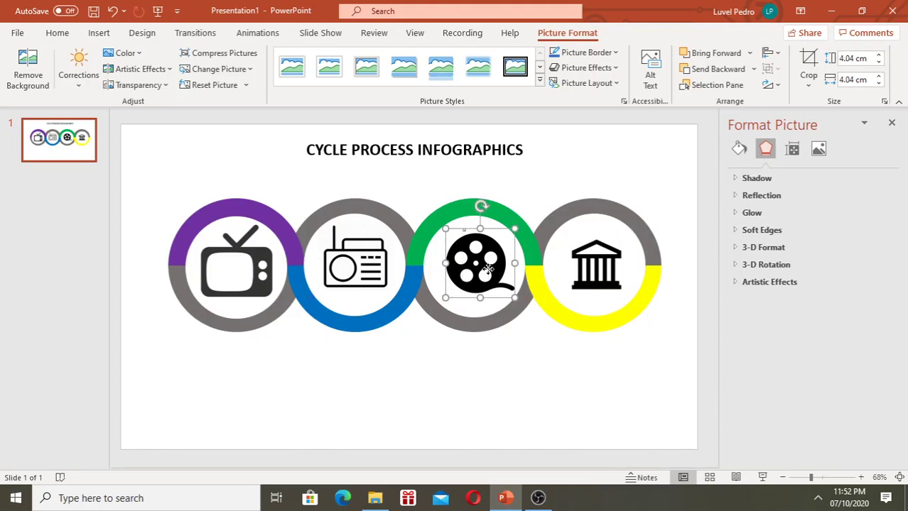
drag(489, 269, 485, 270)
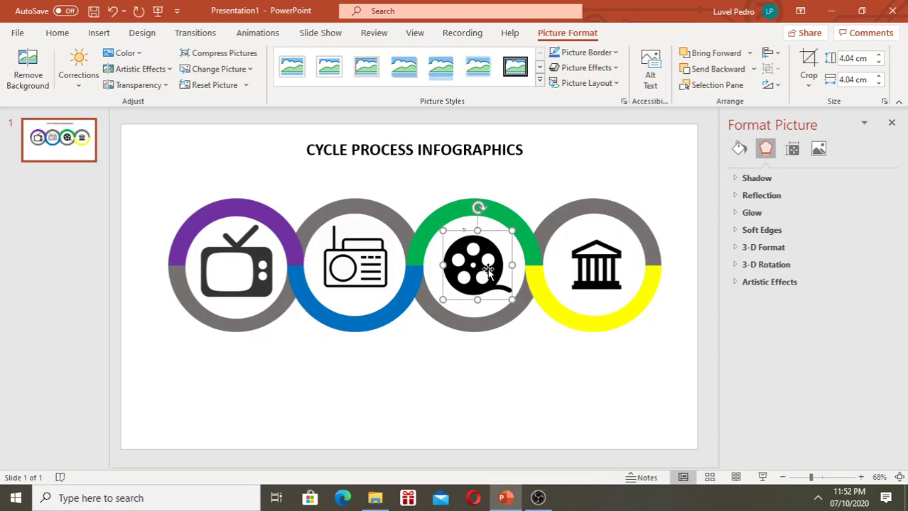
- Draw a single-line text box below the TV ring holding the TITLE HERE text
click(338, 373)
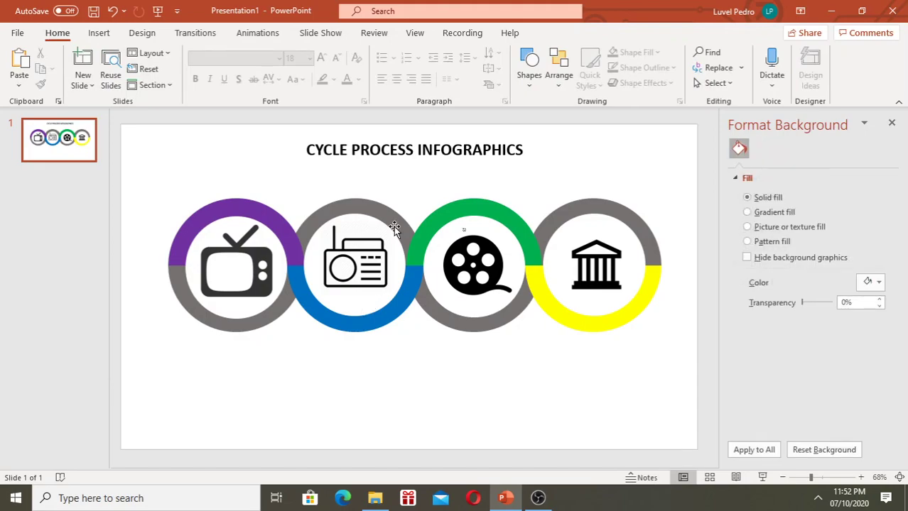
click(97, 34)
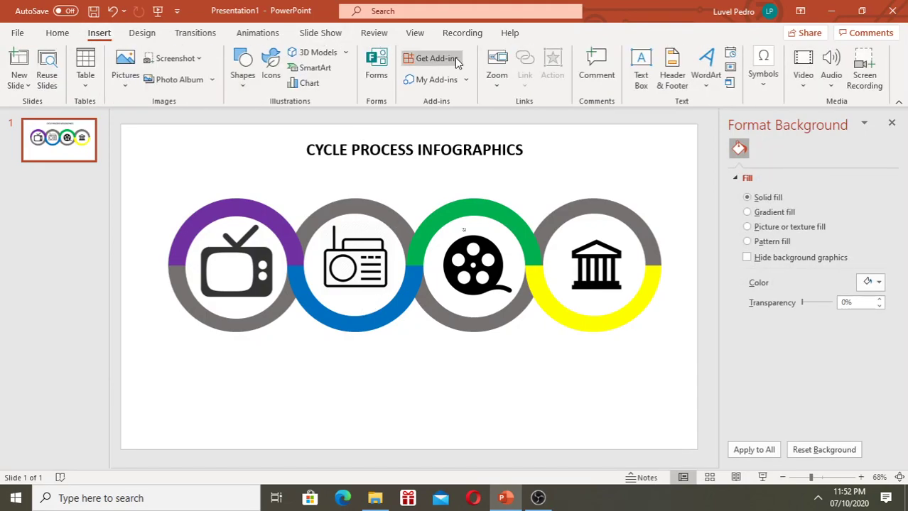
click(641, 68)
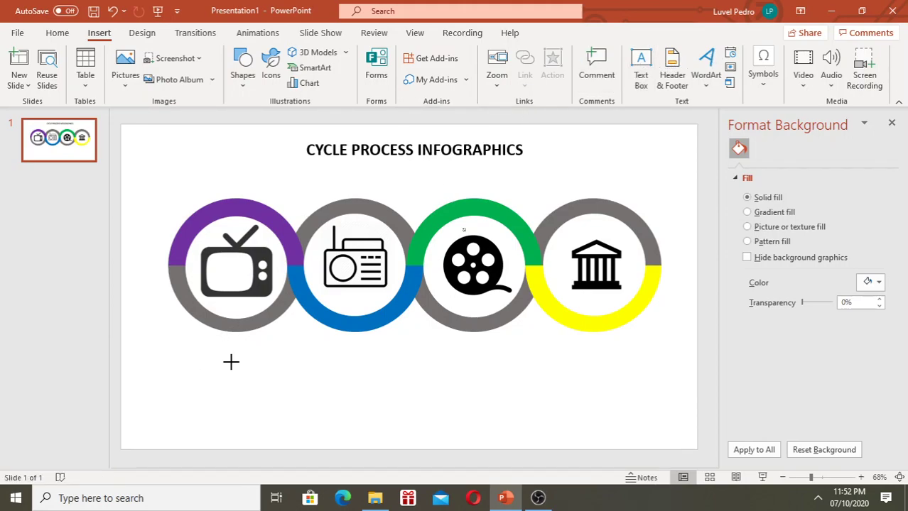
drag(230, 360, 231, 405)
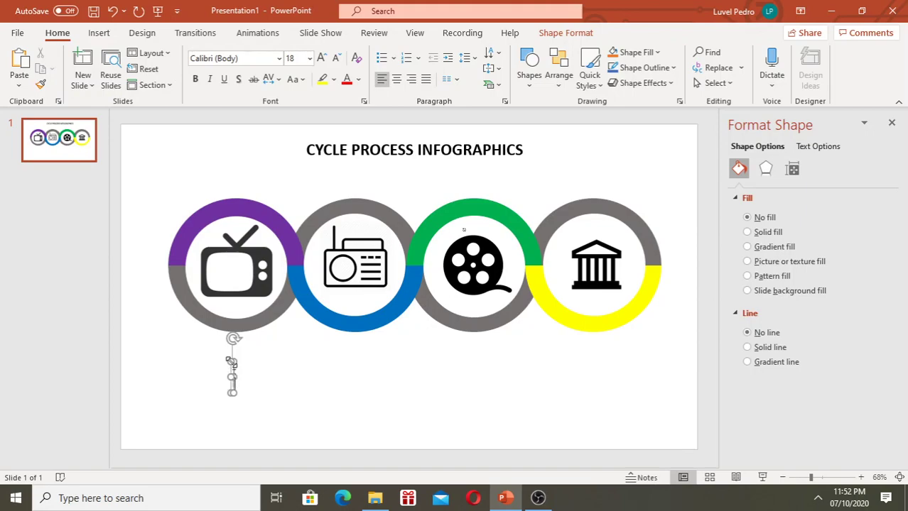
key(Return)
drag(233, 384, 332, 375)
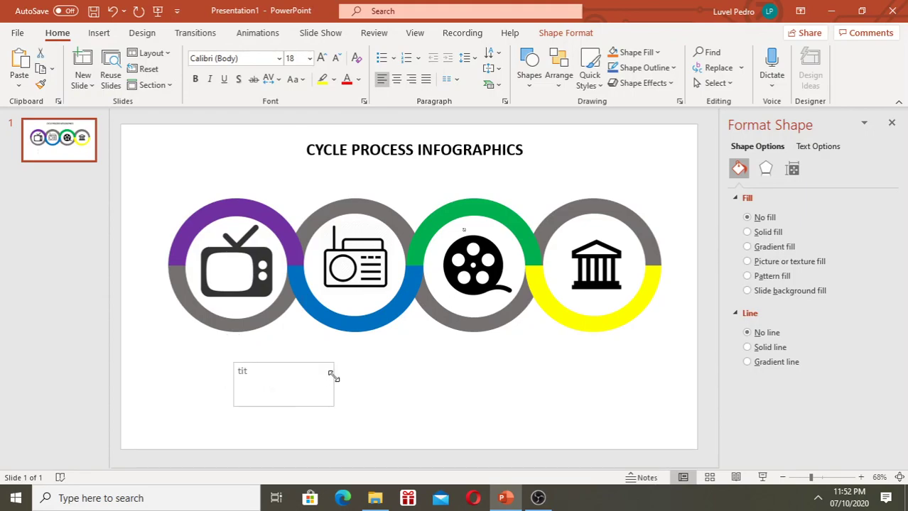
click(252, 370)
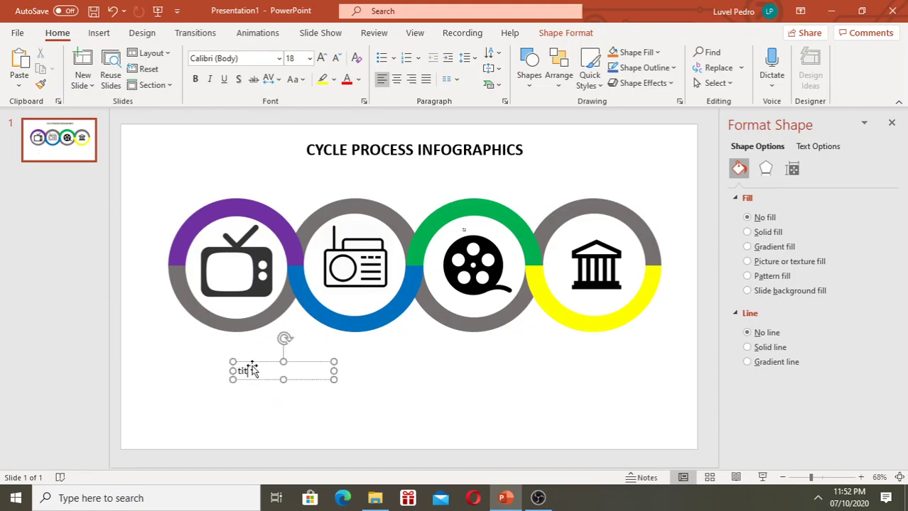
key(ctrl+z)
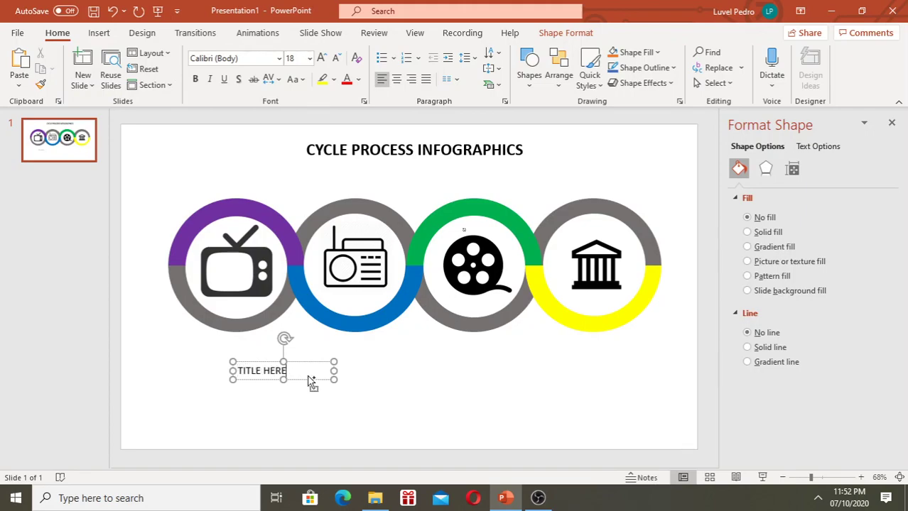
- Make TITLE HERE bold, purple and 24 pt, and move it just below the TV ring
key(ctrl+a)
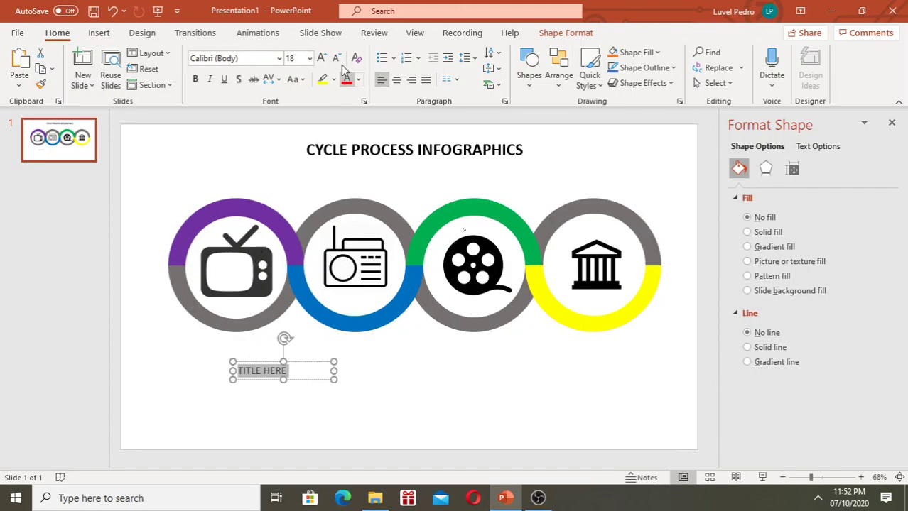
click(360, 80)
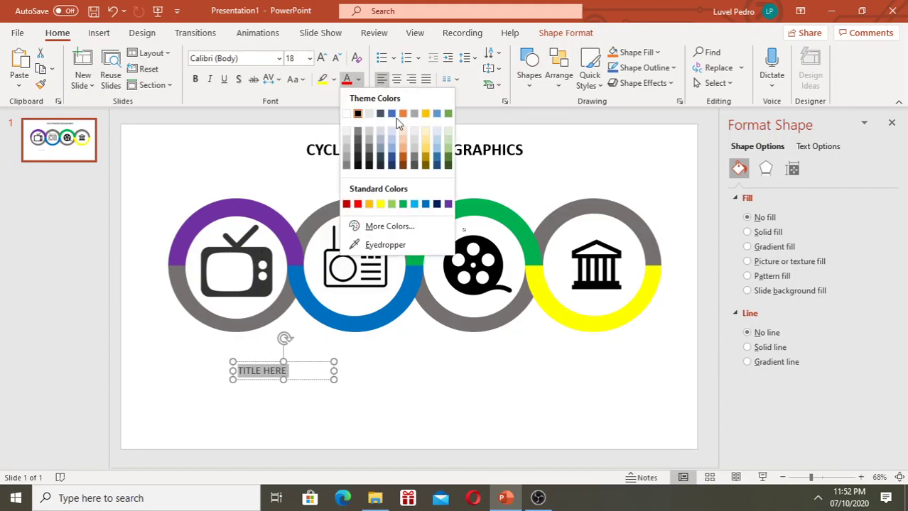
click(448, 205)
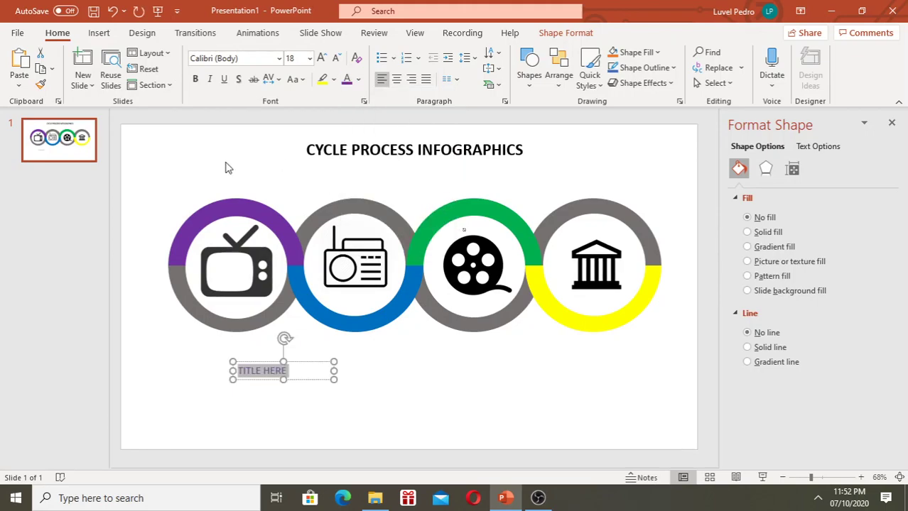
click(195, 80)
click(321, 60)
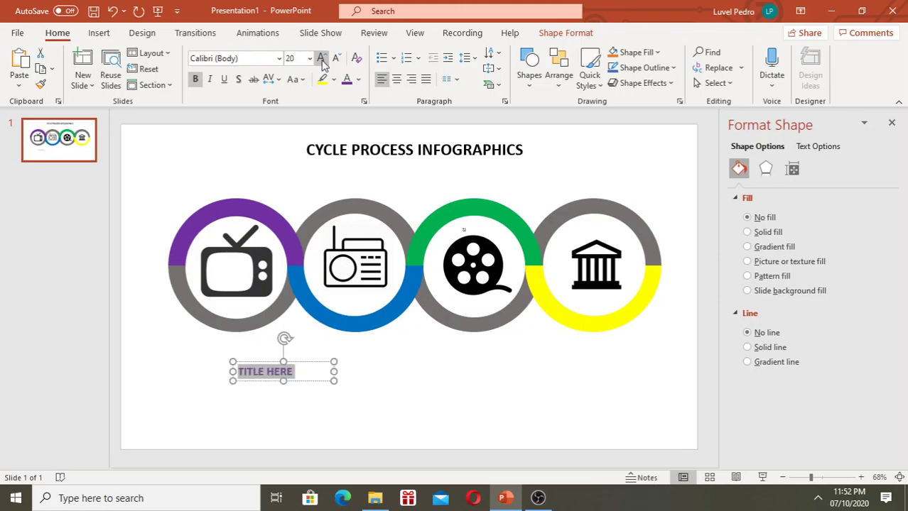
click(321, 59)
click(321, 59)
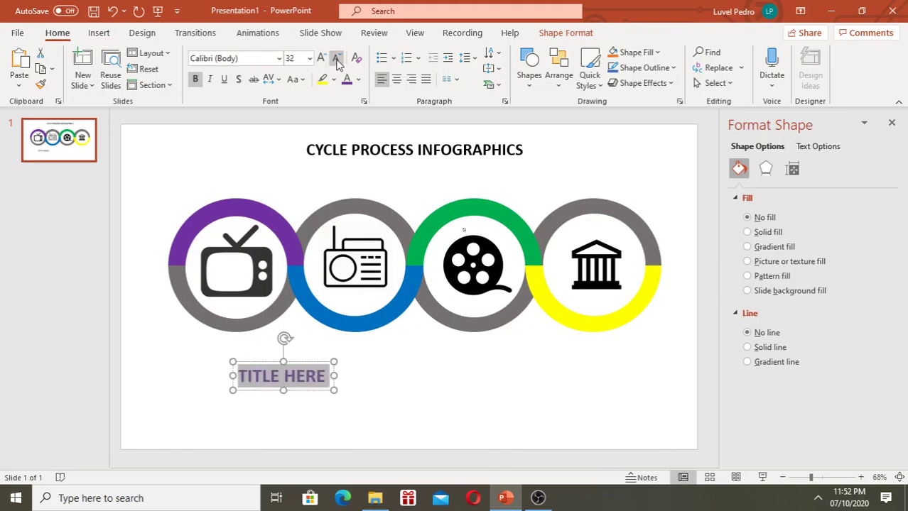
click(338, 59)
click(338, 60)
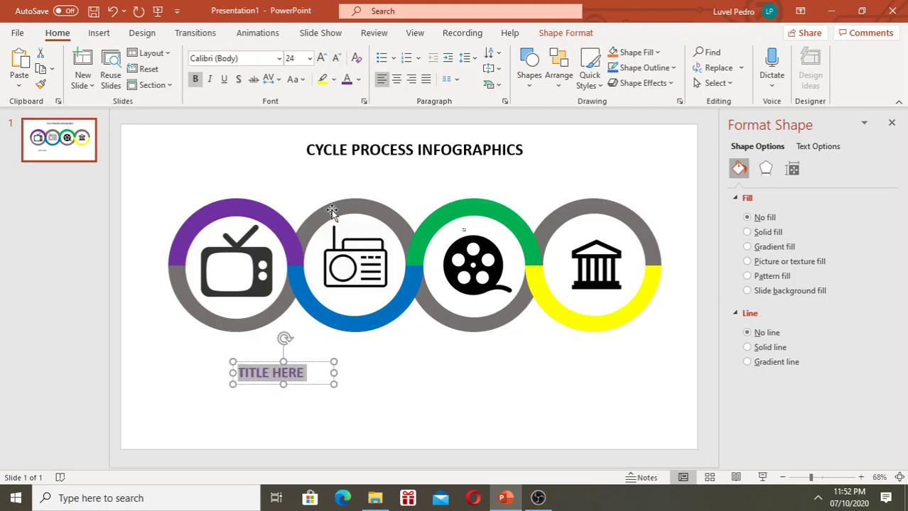
drag(307, 367, 277, 339)
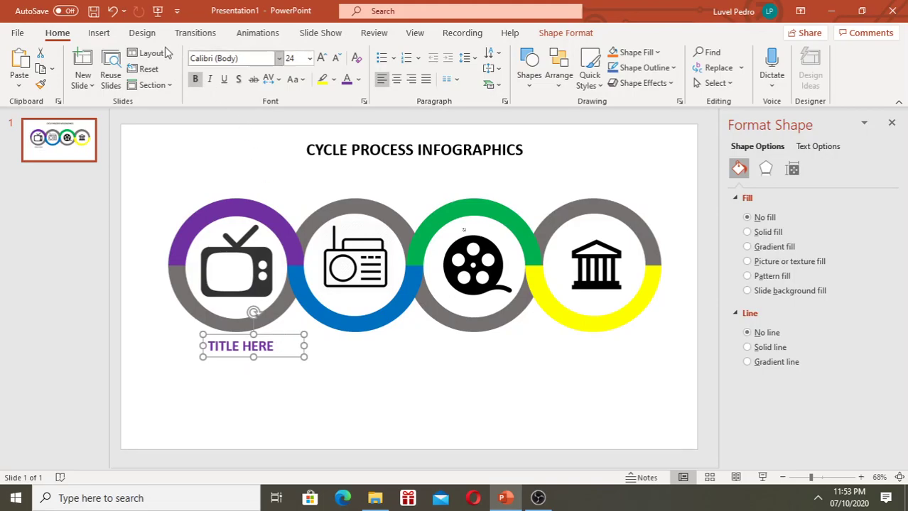
- Draw a straight line beneath the TITLE HERE text
click(99, 33)
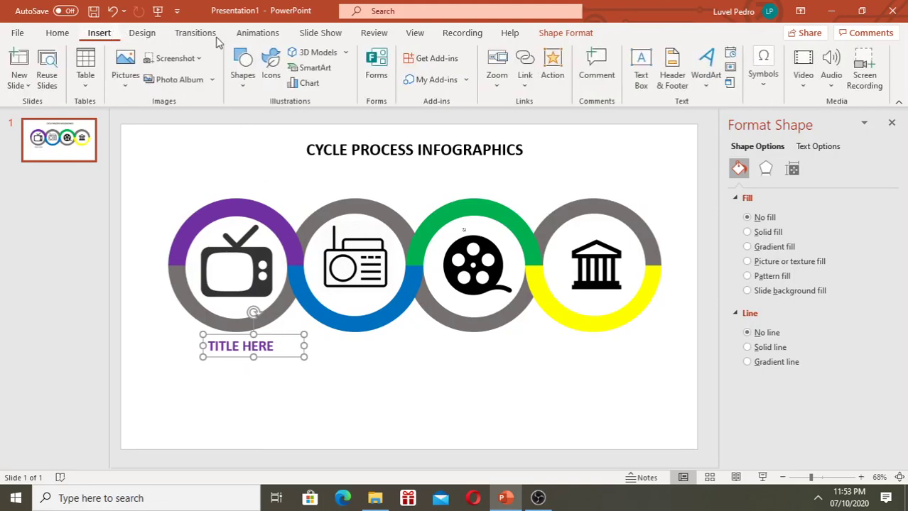
click(252, 90)
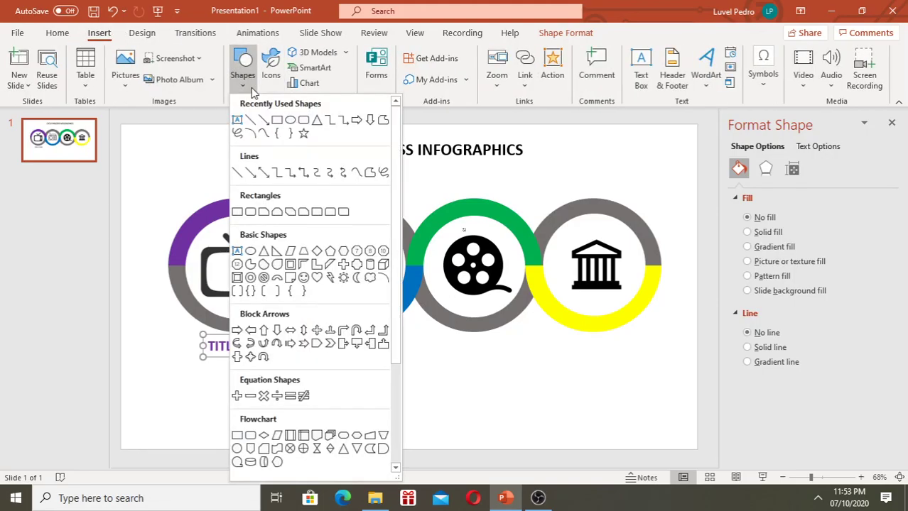
click(255, 120)
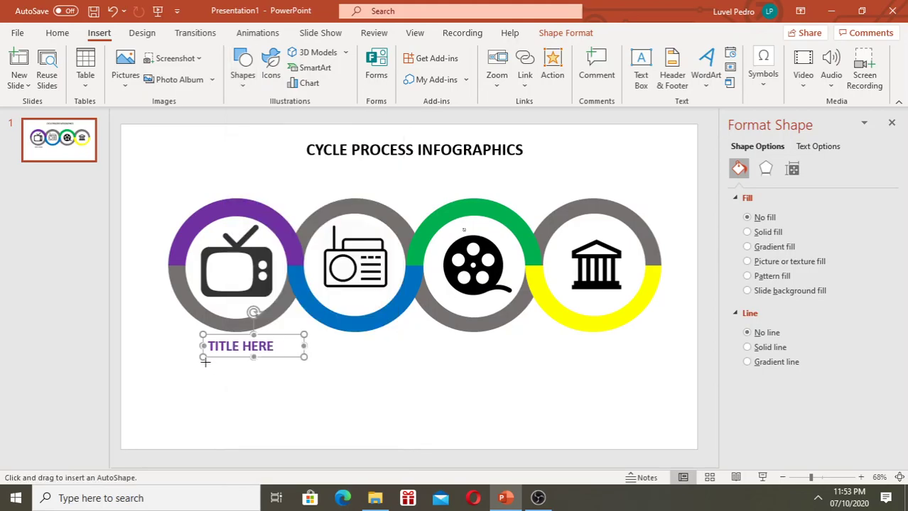
drag(204, 362, 282, 363)
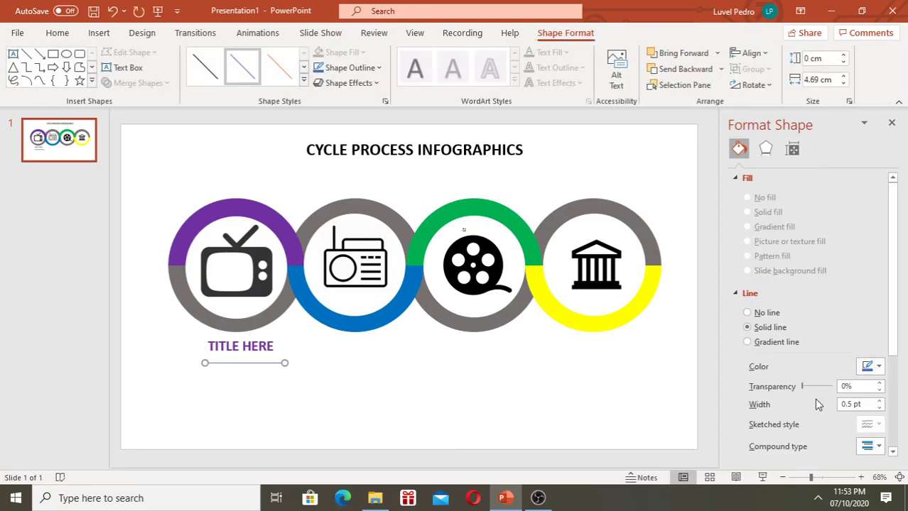
- Make the underline 4 pt and purple, and nudge it up closer to the title
click(879, 400)
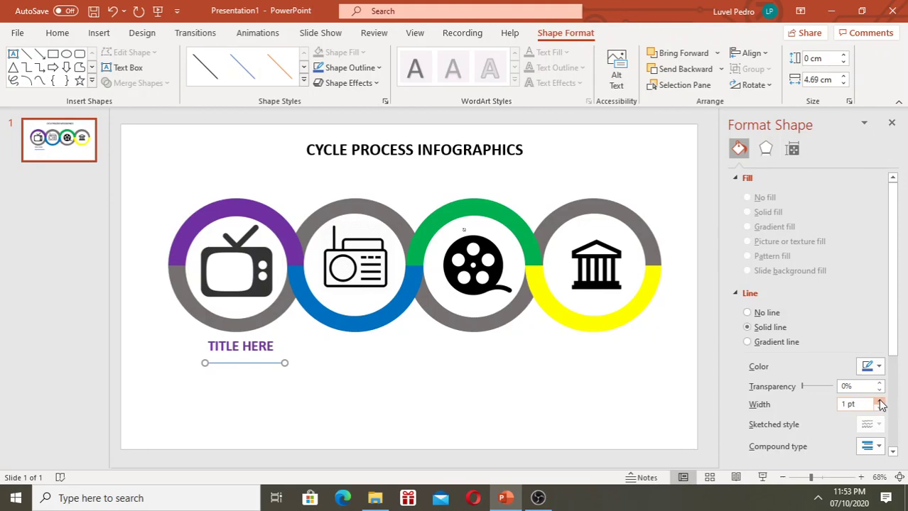
click(879, 400)
click(879, 400)
click(880, 401)
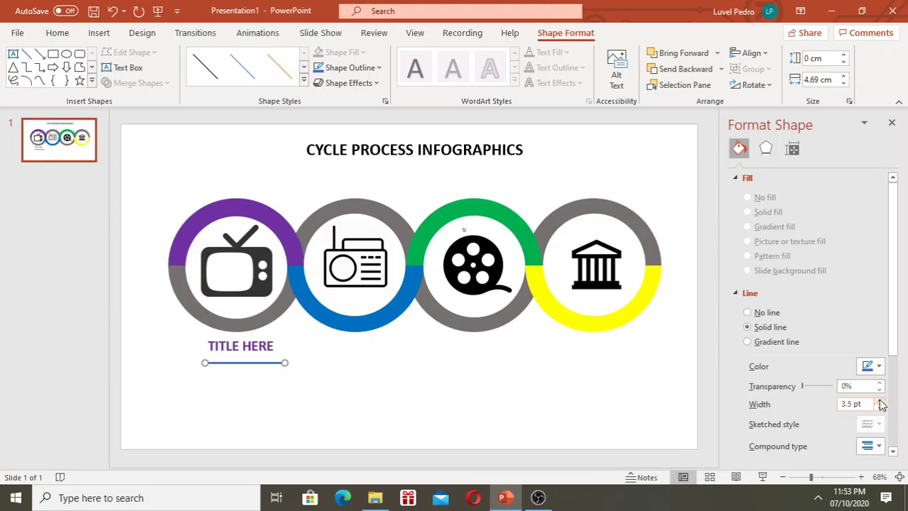
click(879, 401)
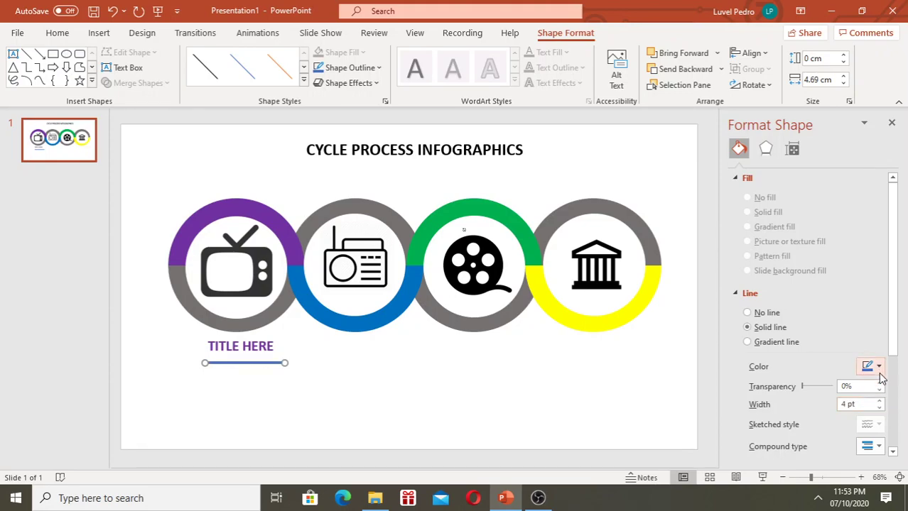
click(878, 368)
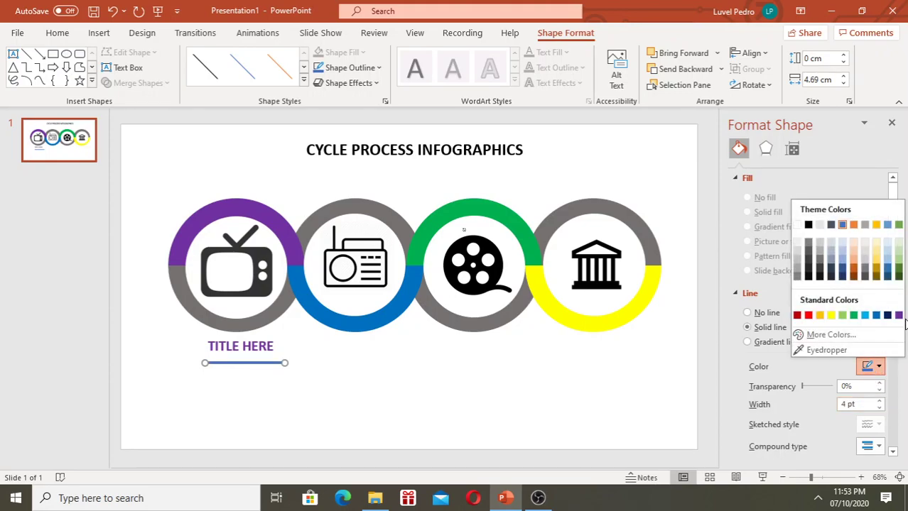
click(898, 316)
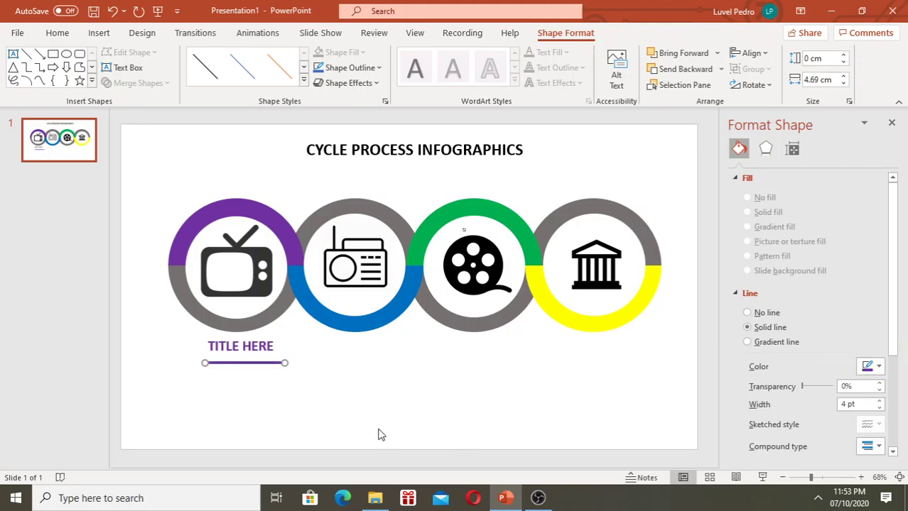
key(Up)
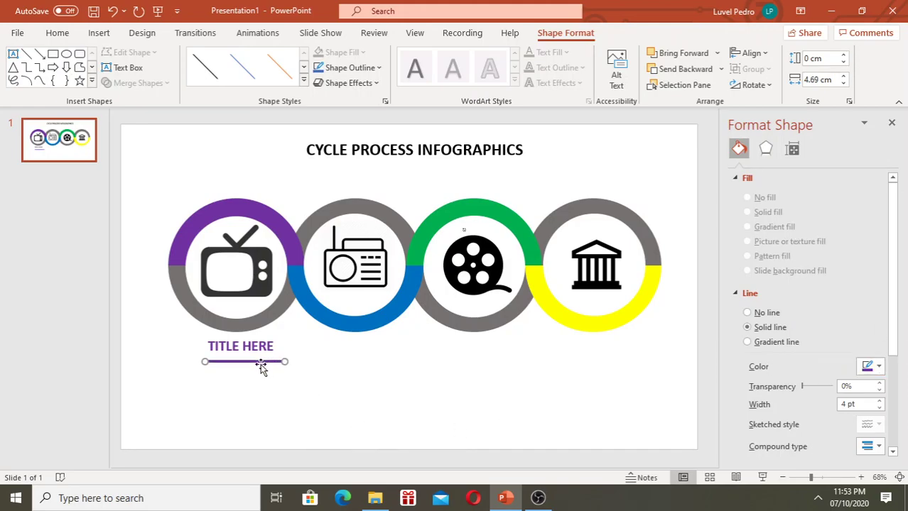
key(Up)
key(Up)
key(Up)
key(Up)
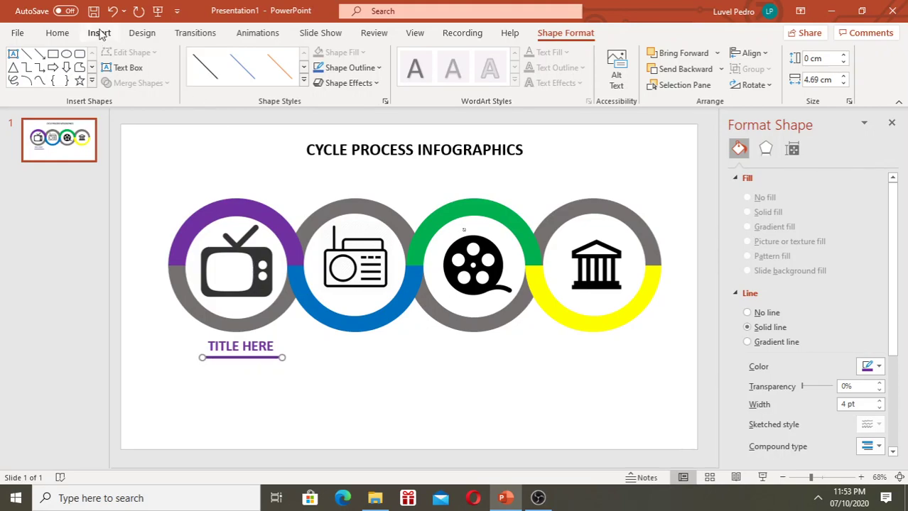
- Draw a new narrow text box beneath the purple underline for the TV ring's body text
click(99, 33)
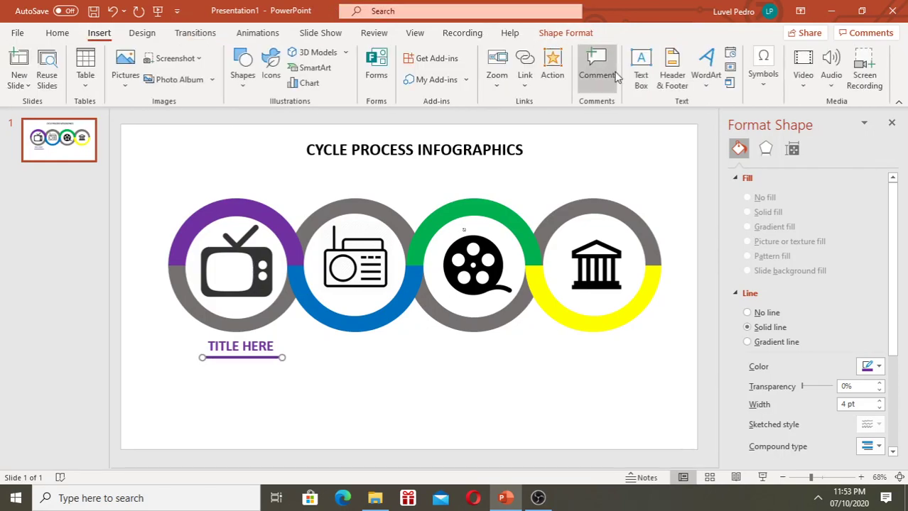
click(640, 71)
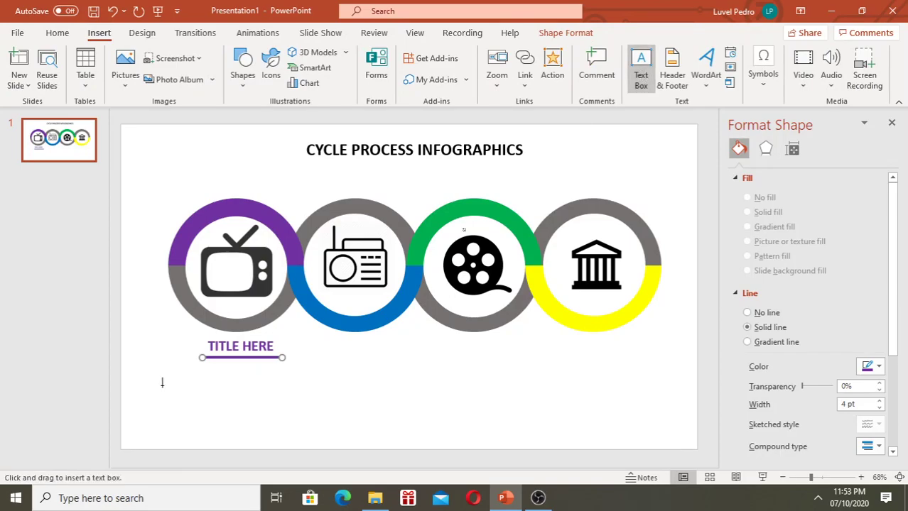
drag(244, 377, 245, 421)
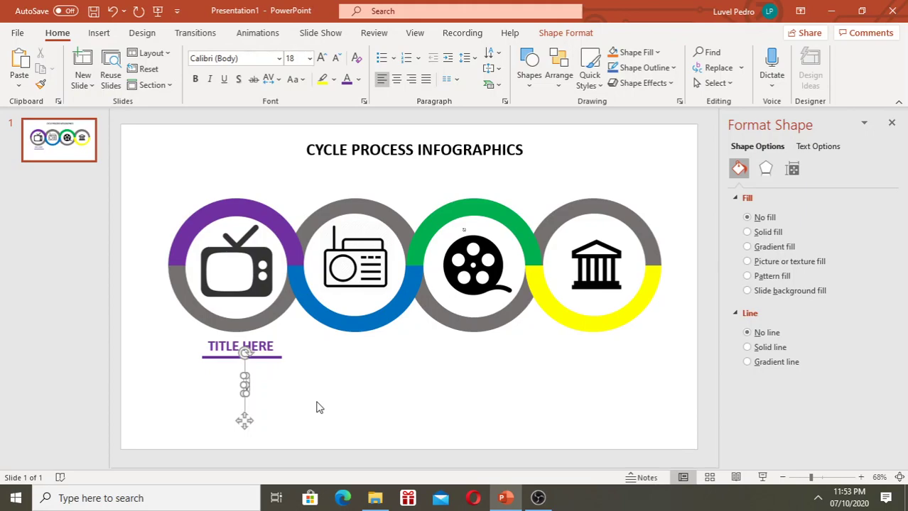
- Widen the text box under TITLE HERE, remove the stray letters and fill it with three lines of 'Your text here'
text(you)
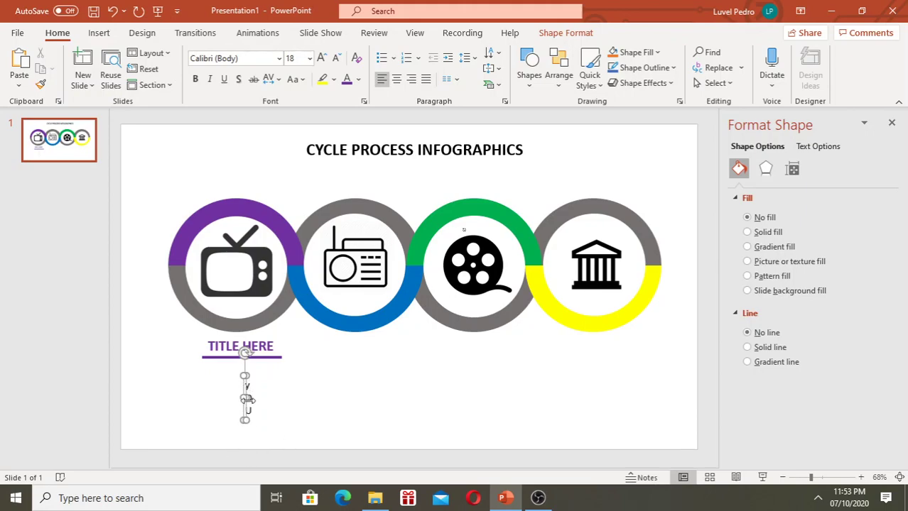
drag(246, 399, 350, 391)
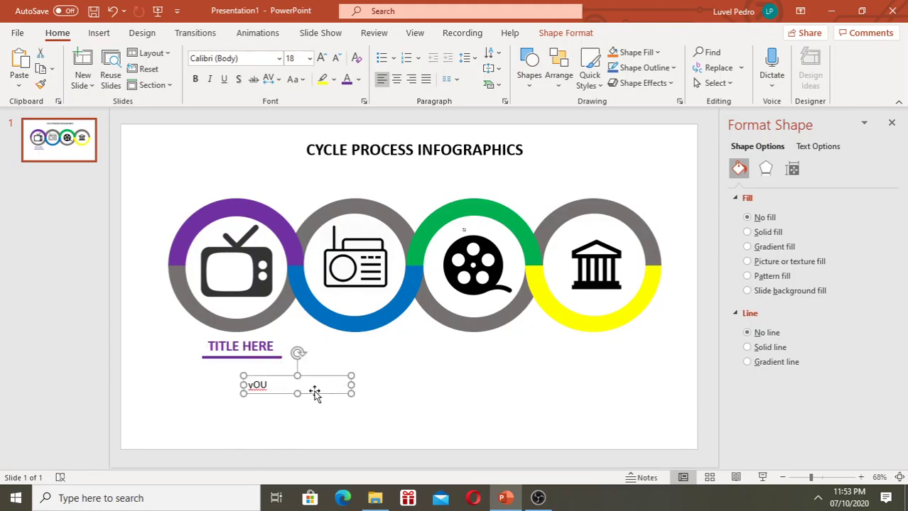
click(263, 384)
double_click(263, 385)
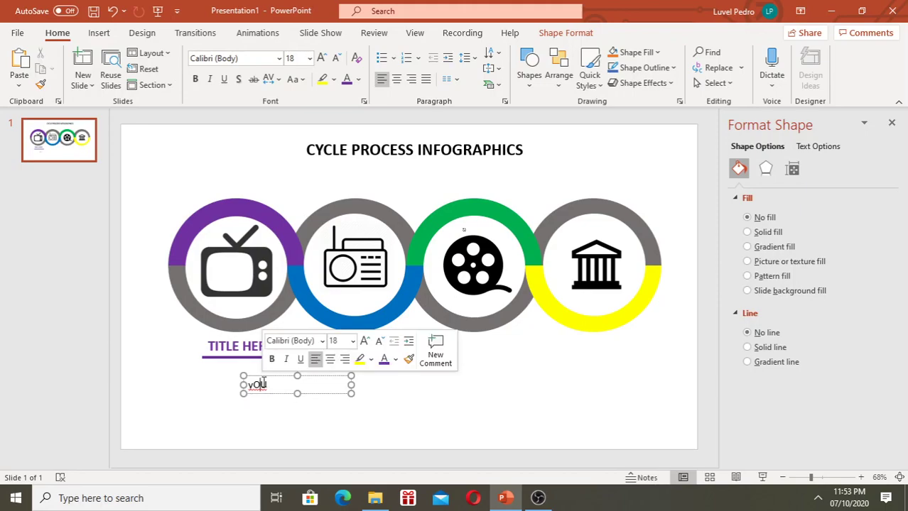
key(ctrl+z)
key(ctrl+z)
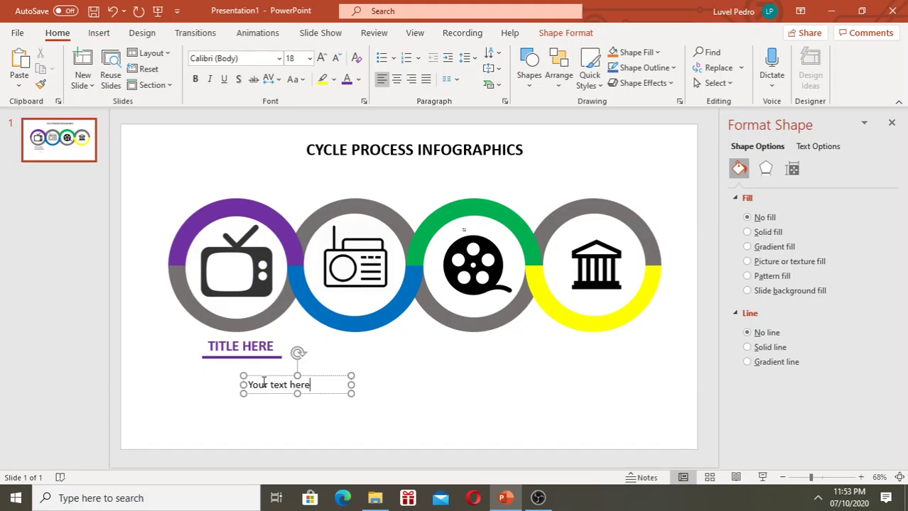
key(Return)
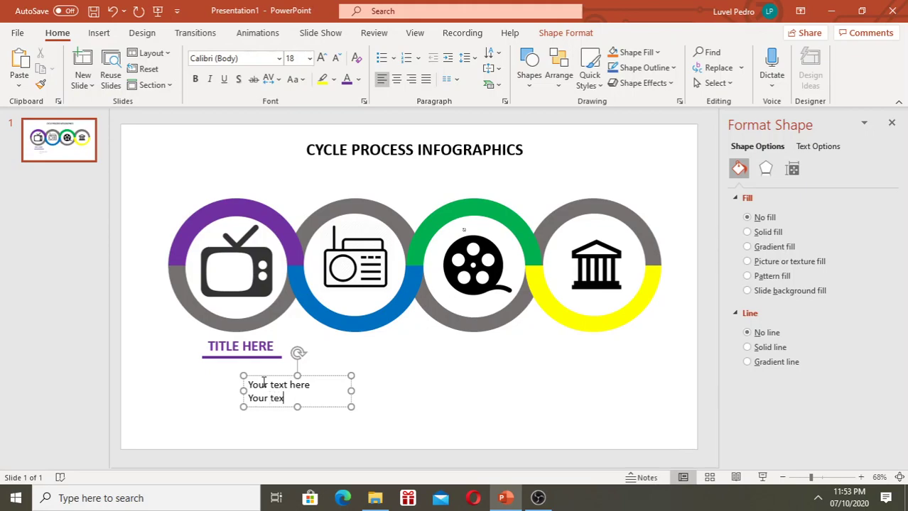
key(Return)
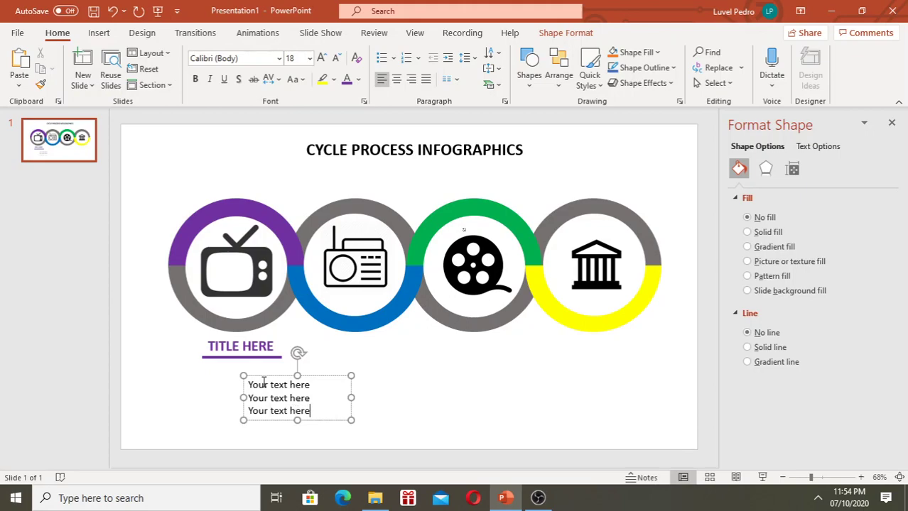
- Move the body text box up beneath TITLE HERE and nudge it left to line up
drag(324, 381, 288, 367)
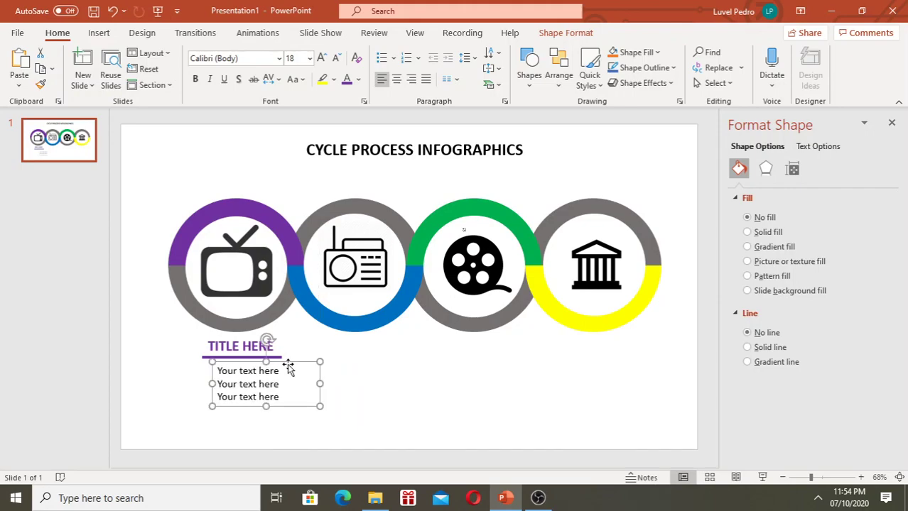
key(ctrl+Left)
key(ctrl+Left)
key(ctrl+Left)
key(ctrl+Left)
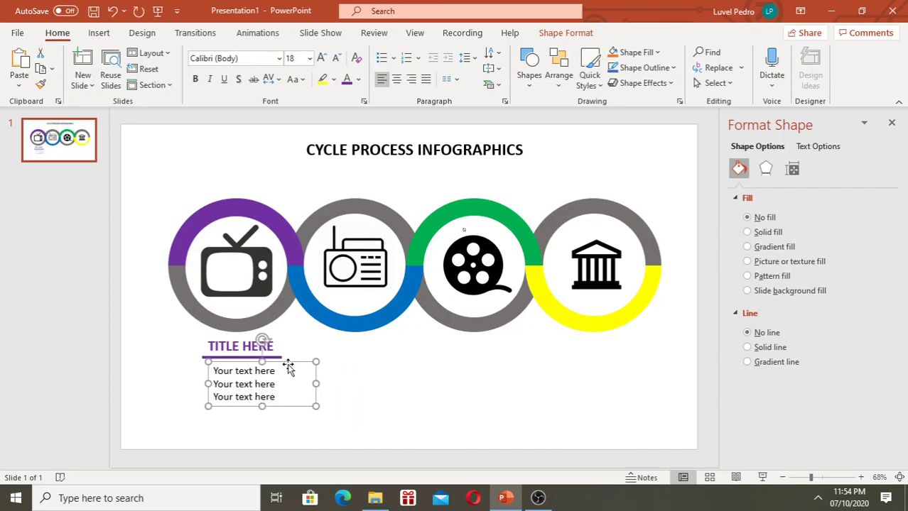
key(ctrl+Left)
key(ctrl+Left)
key(ctrl+Left)
key(ctrl+Left)
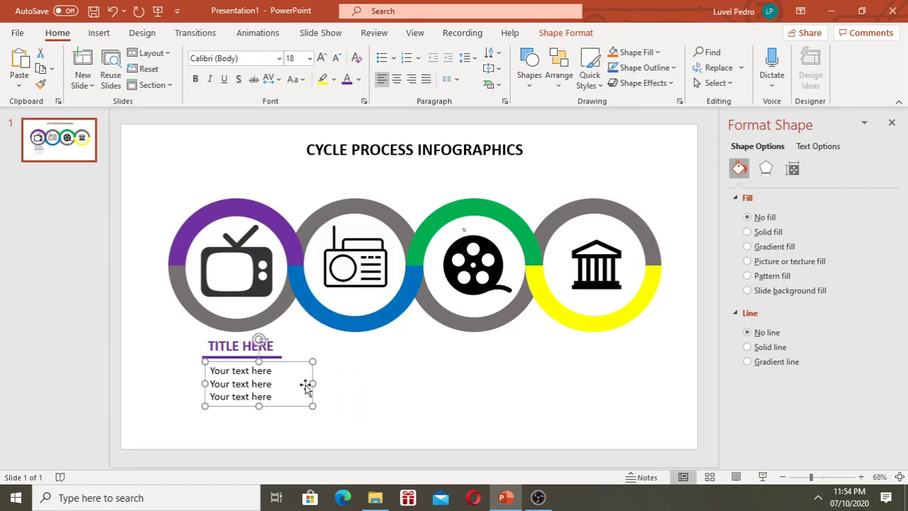
click(319, 423)
- Copy the title, underline and body text group and paste a duplicate toward the next ring
drag(317, 423, 174, 330)
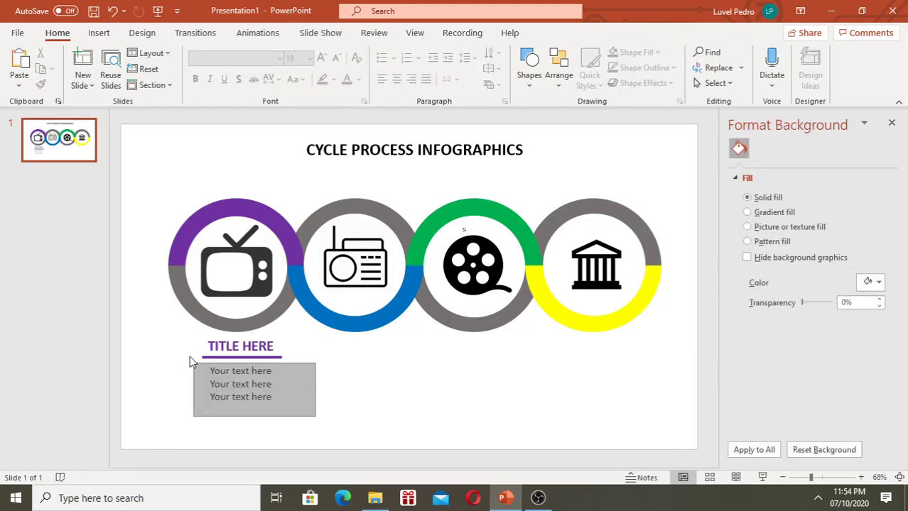
key(ctrl+c)
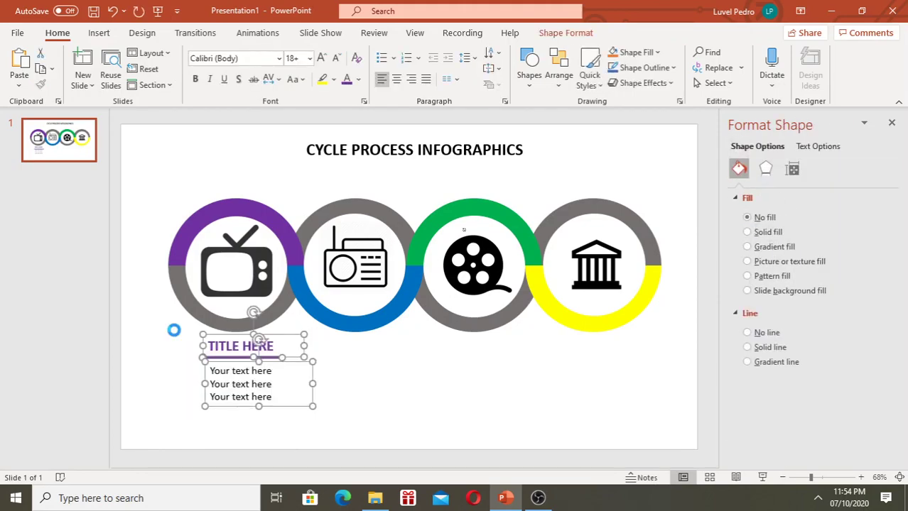
key(ctrl+v)
key(Right)
key(Right)
key(Right)
key(Right)
key(Right)
key(Right)
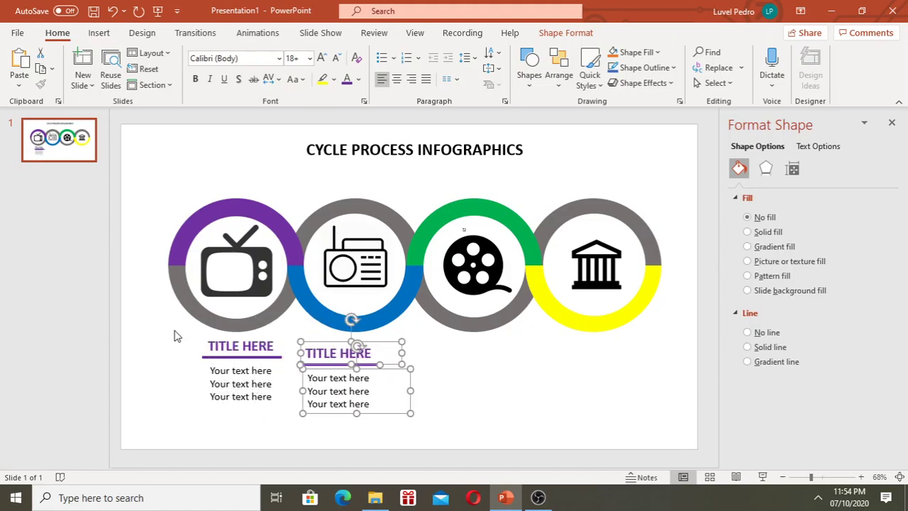
key(Right)
key(Right)
key(Right)
key(Right)
key(Right)
key(Right)
key(Up)
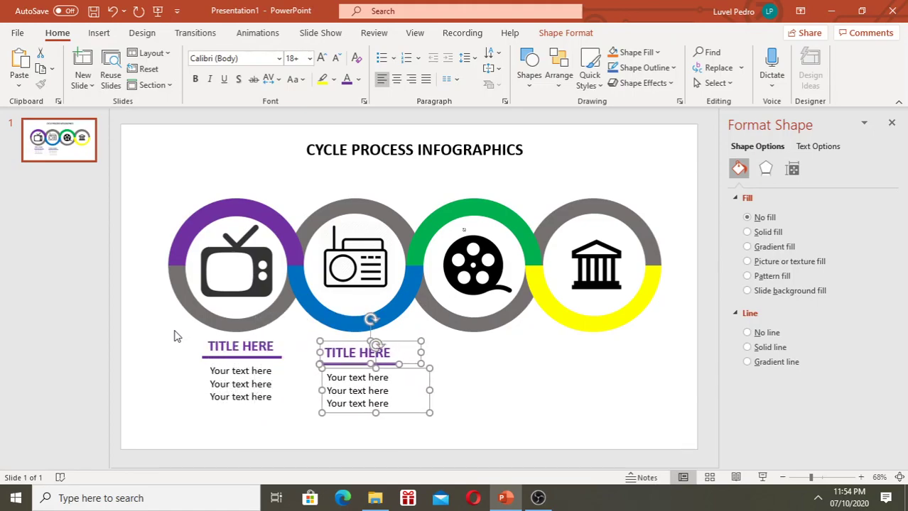
key(Up)
key(Up)
key(Up)
key(Up)
key(Up)
key(Up)
key(Up)
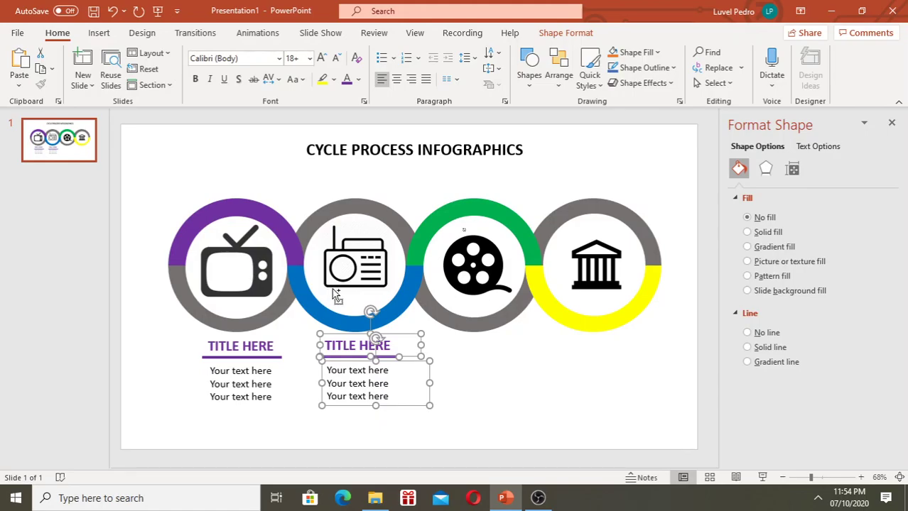
drag(351, 329, 358, 336)
- Nudge the copied title group into place beneath the film-reel ring
key(Right)
key(Right)
key(Right)
key(Right)
key(Right)
key(Right)
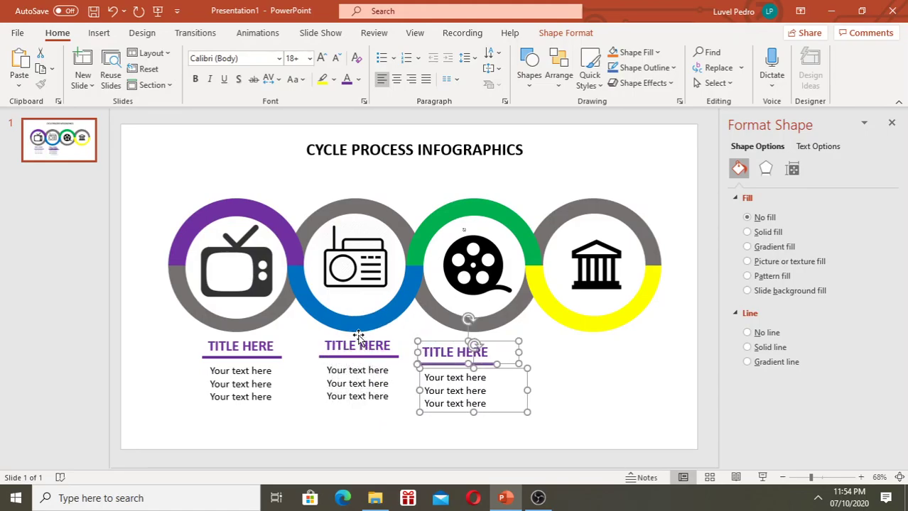
key(Right)
key(Right)
key(Right)
key(Up)
key(Up)
key(Up)
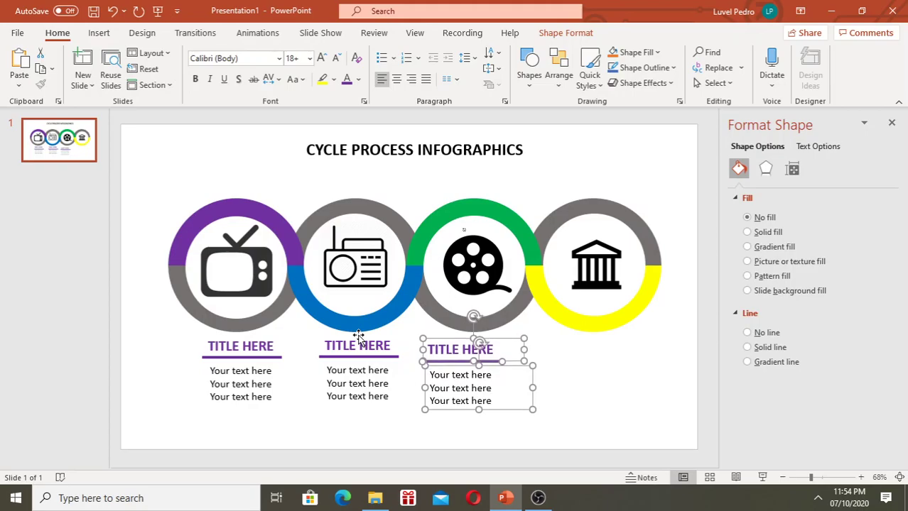
key(Up)
key(Right)
key(Right)
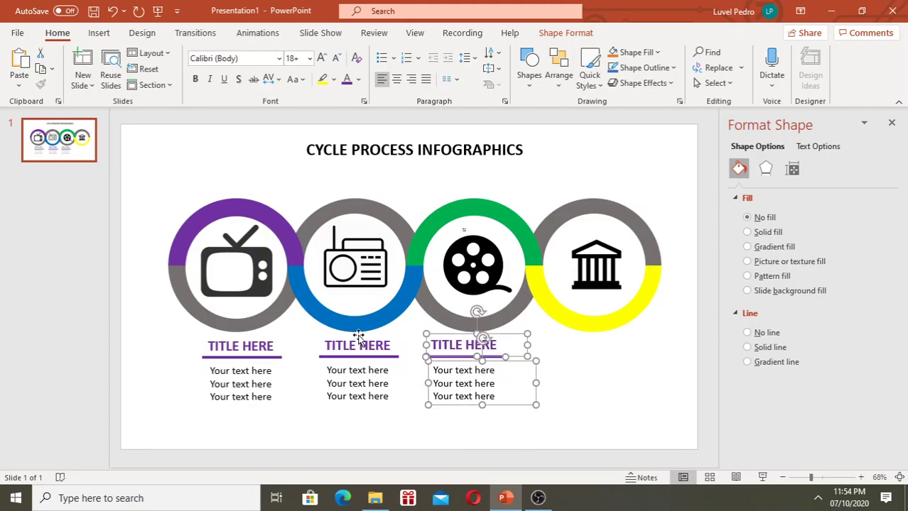
key(Right)
key(Right)
key(Right)
key(Right)
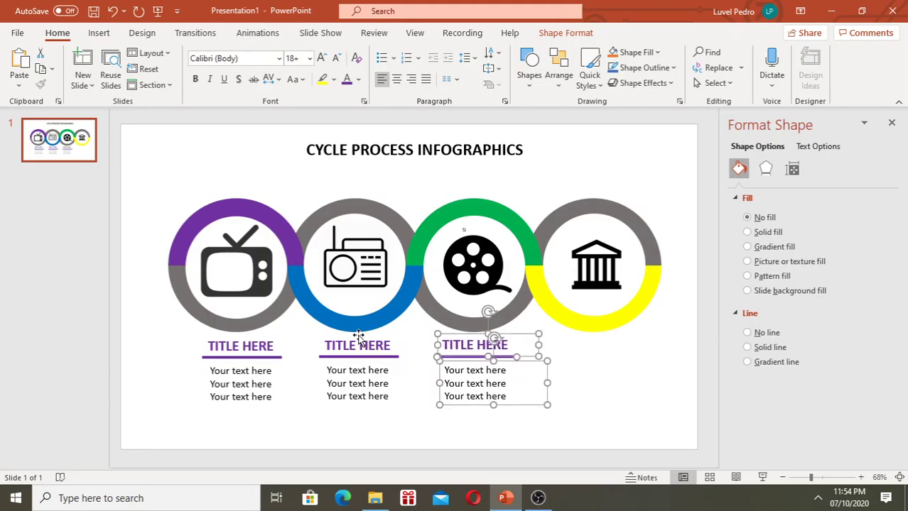
key(Right)
- Duplicate the group with Ctrl+D and align the new copy beneath the museum ring
key(Right)
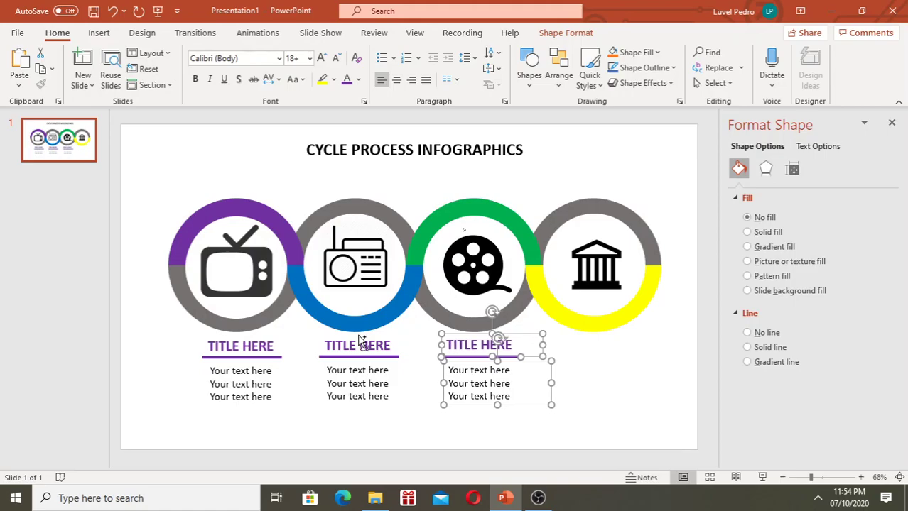
key(ctrl+d)
key(Right)
key(Right)
key(Right)
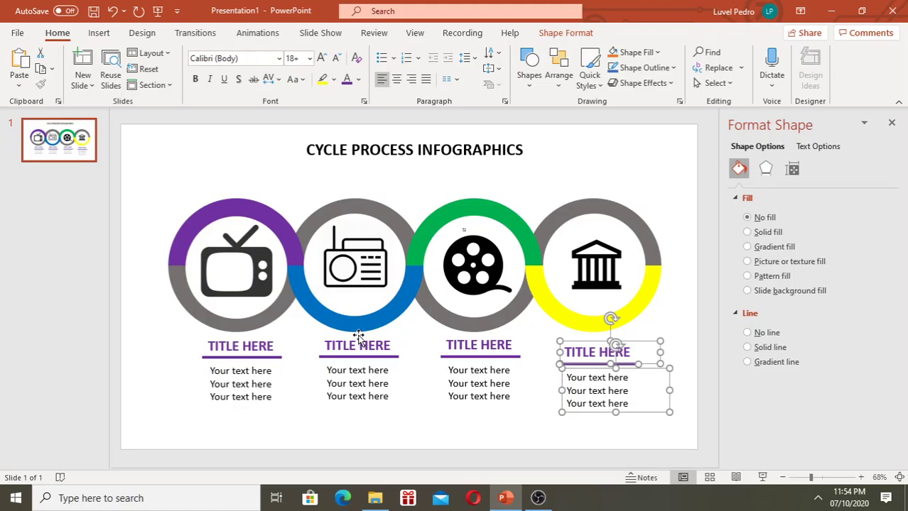
key(Up)
key(Up)
key(Up)
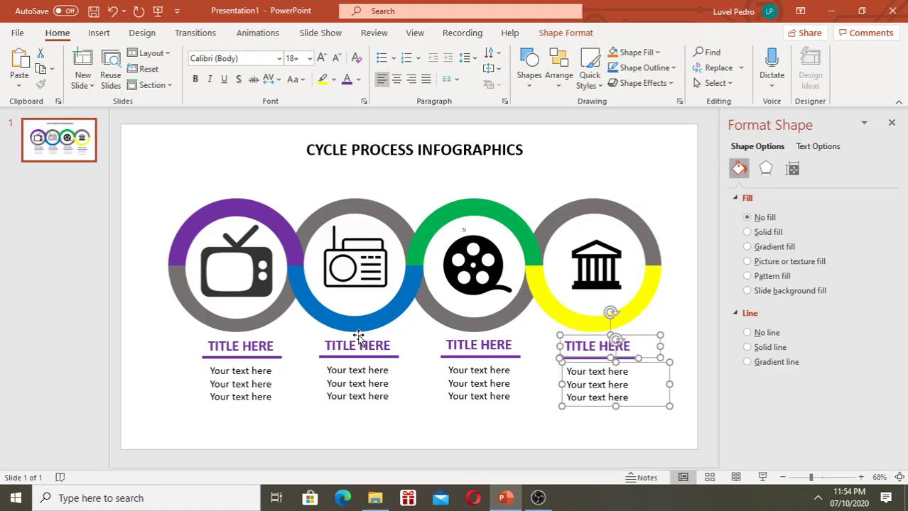
- Make the underline beneath the fourth title yellow
click(529, 392)
click(629, 355)
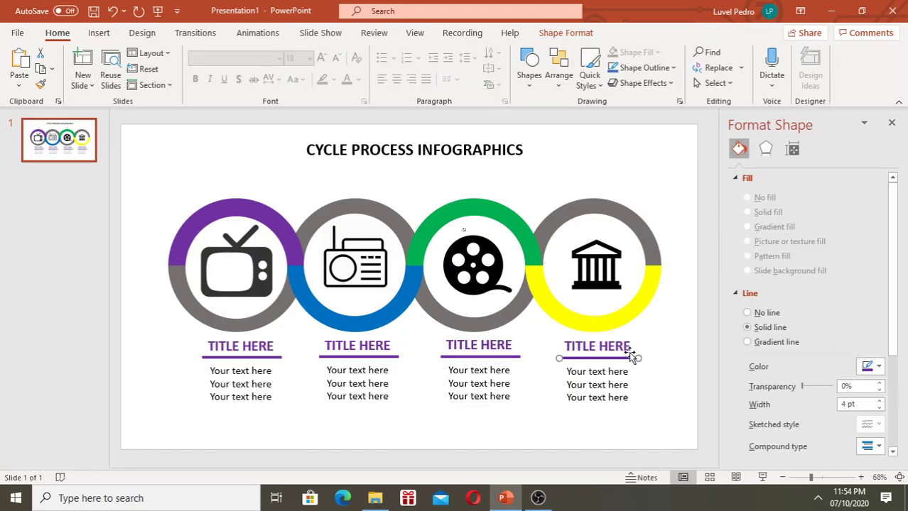
click(879, 365)
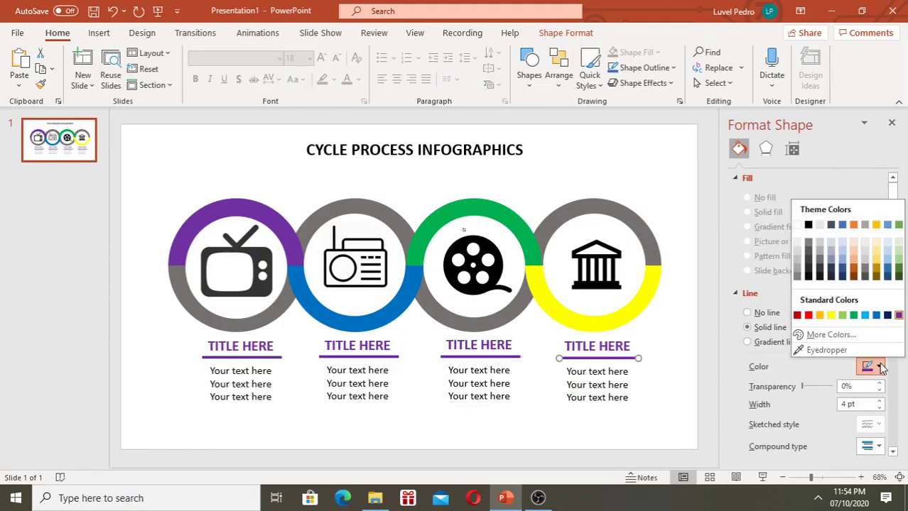
click(831, 315)
- Color the fourth TITLE HERE text yellow
click(590, 346)
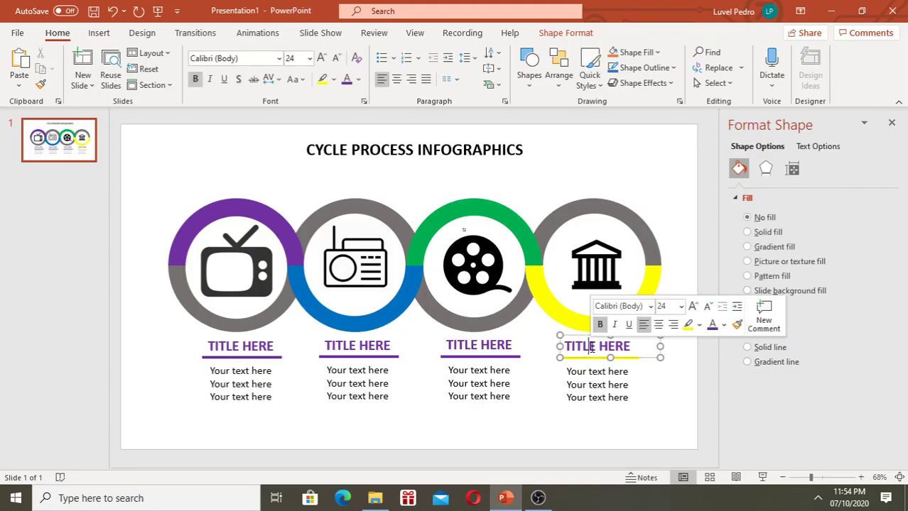
triple_click(590, 347)
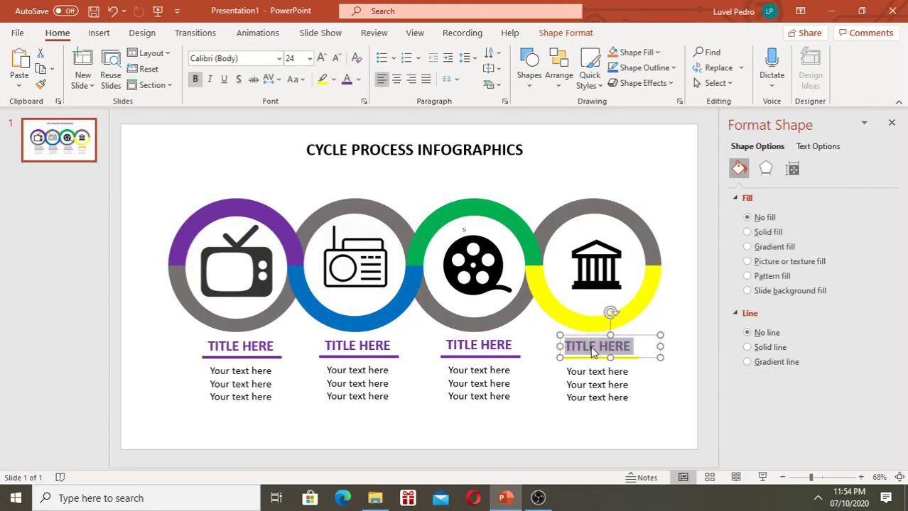
click(360, 81)
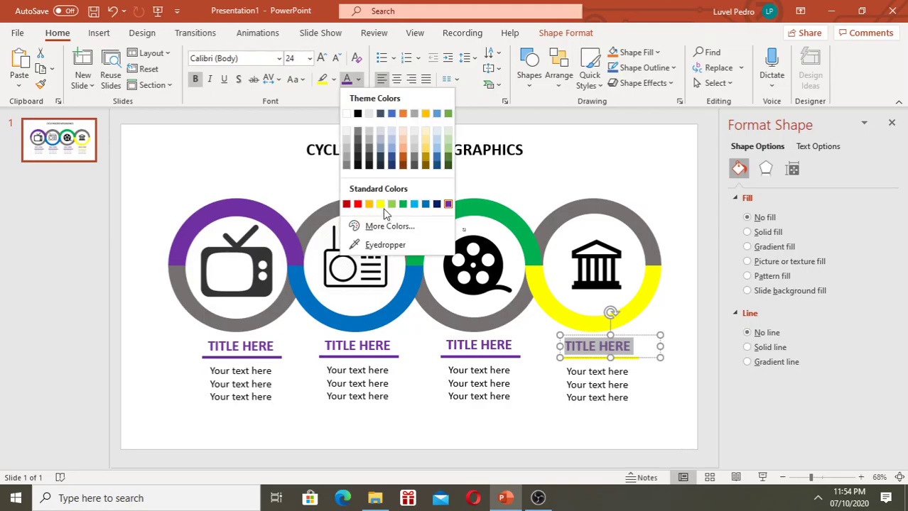
click(380, 204)
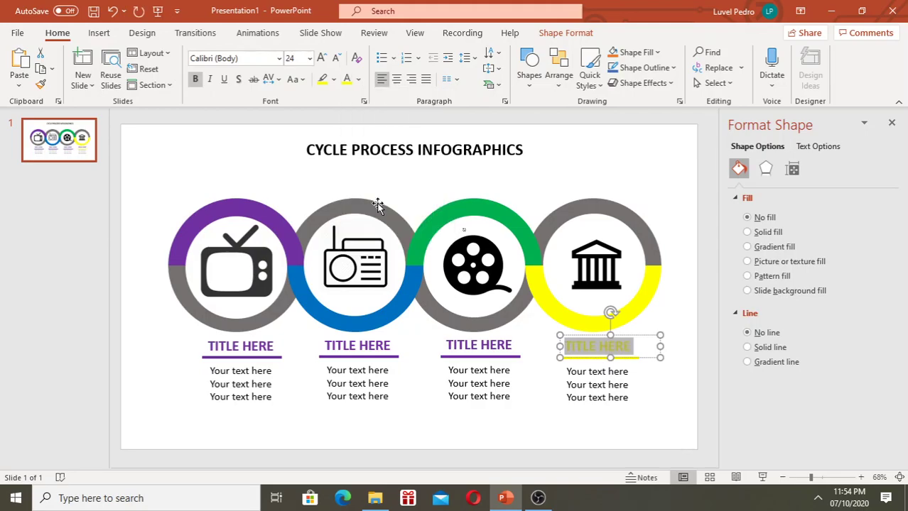
- Color the third TITLE HERE text green
triple_click(495, 347)
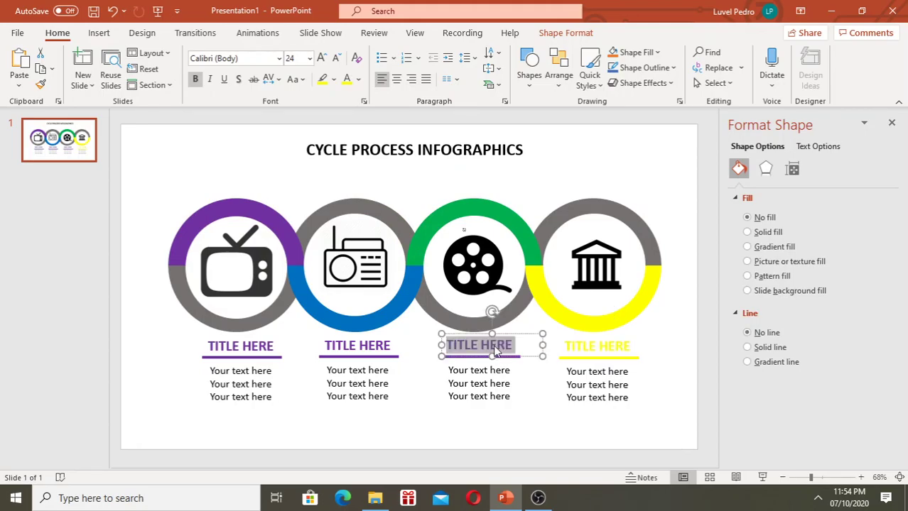
click(359, 80)
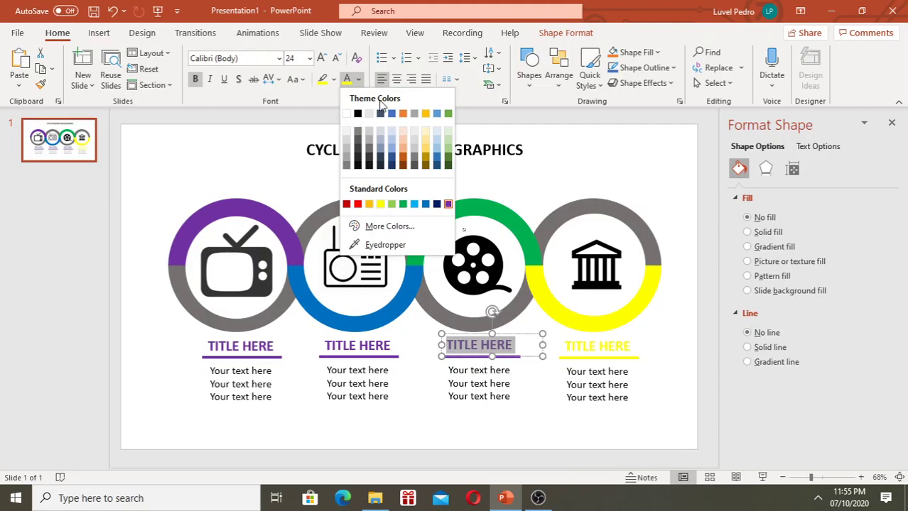
click(403, 204)
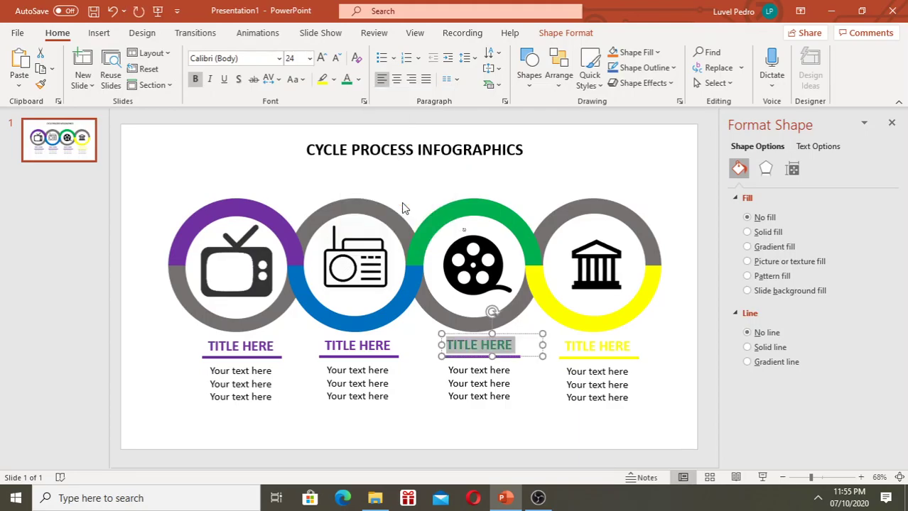
- Make the underline beneath the third title green
click(522, 371)
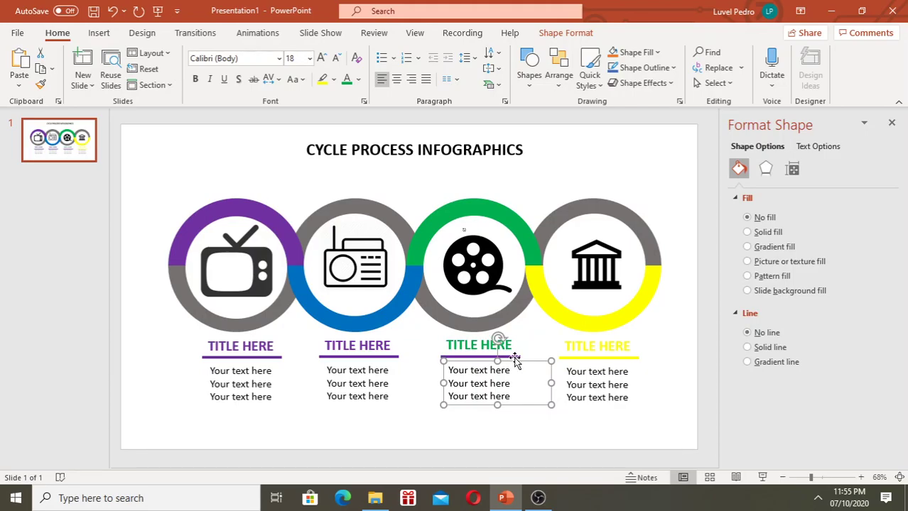
click(511, 356)
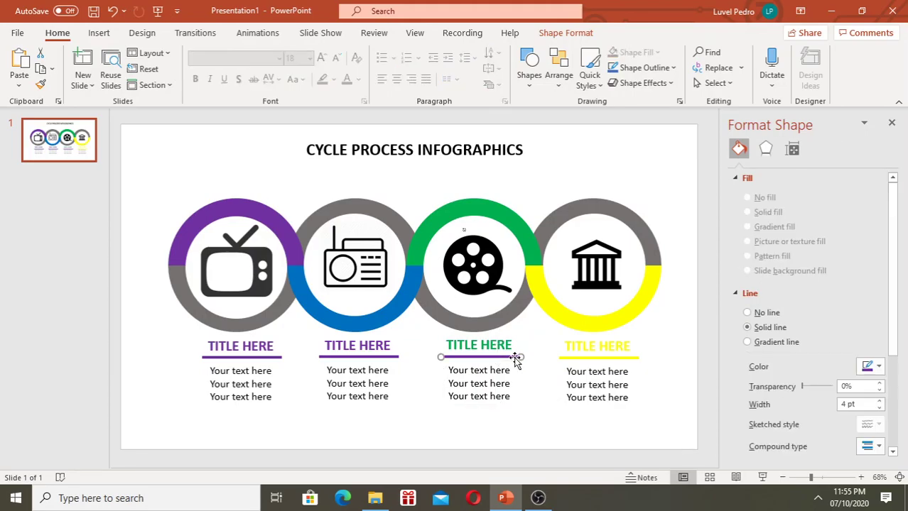
click(877, 367)
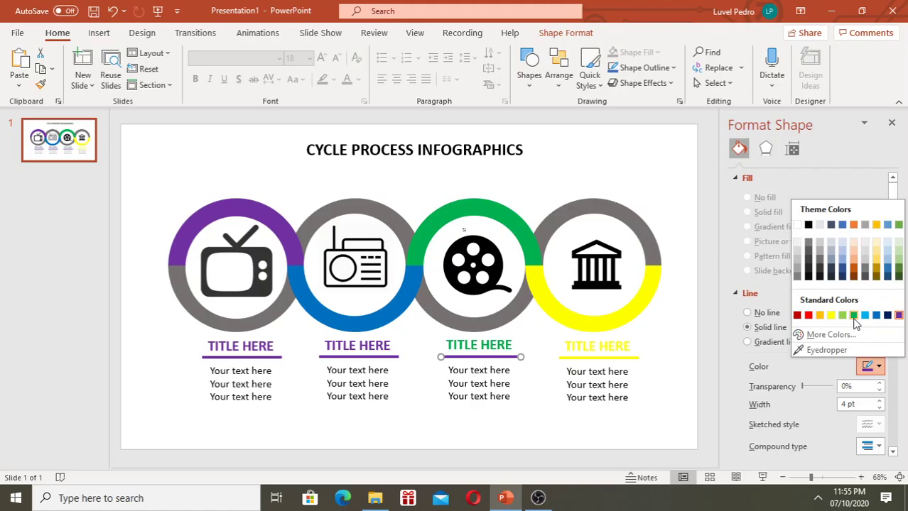
click(853, 316)
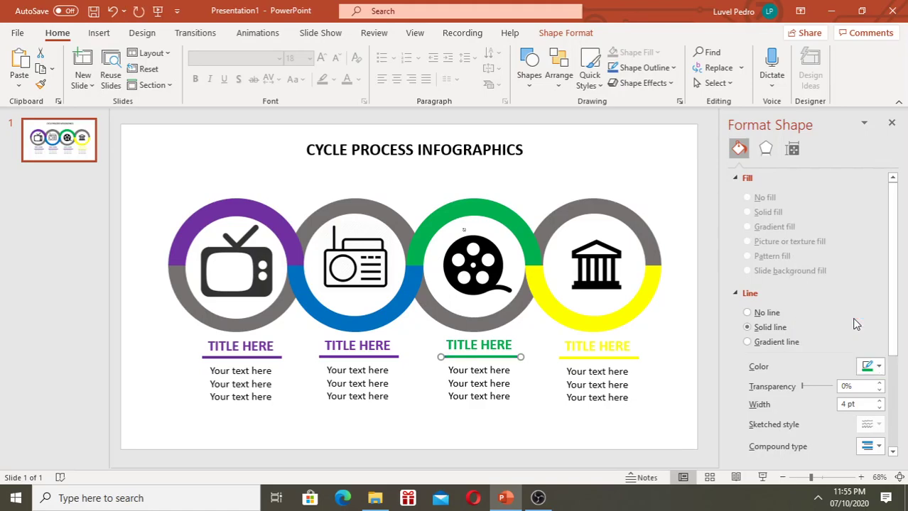
click(359, 356)
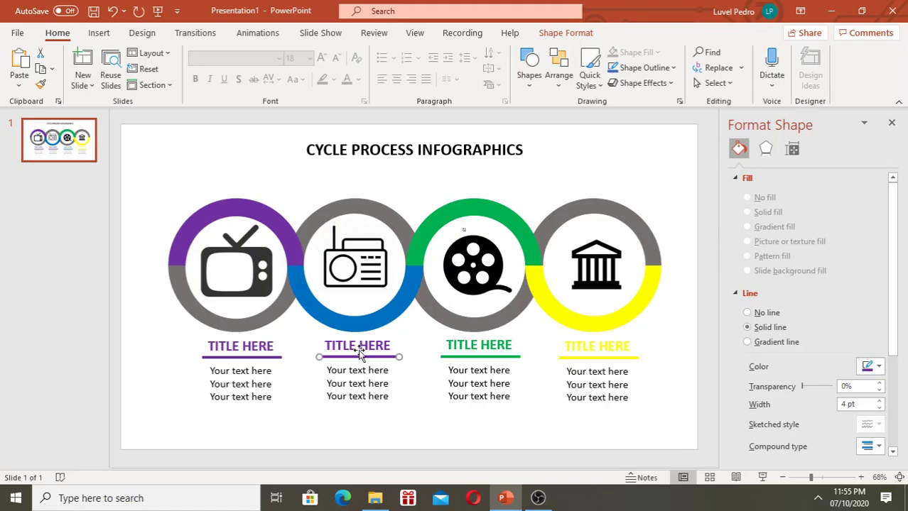
- Color the second underline and its TITLE HERE text light blue
click(880, 367)
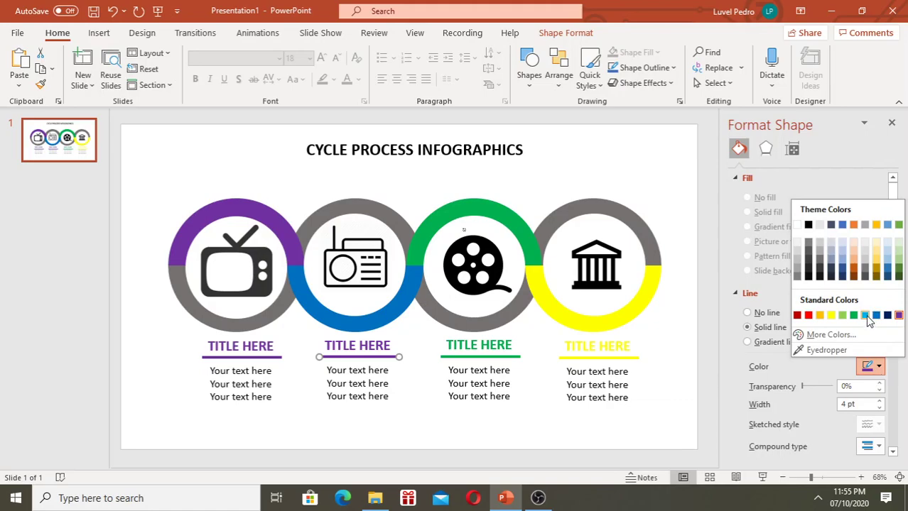
click(865, 316)
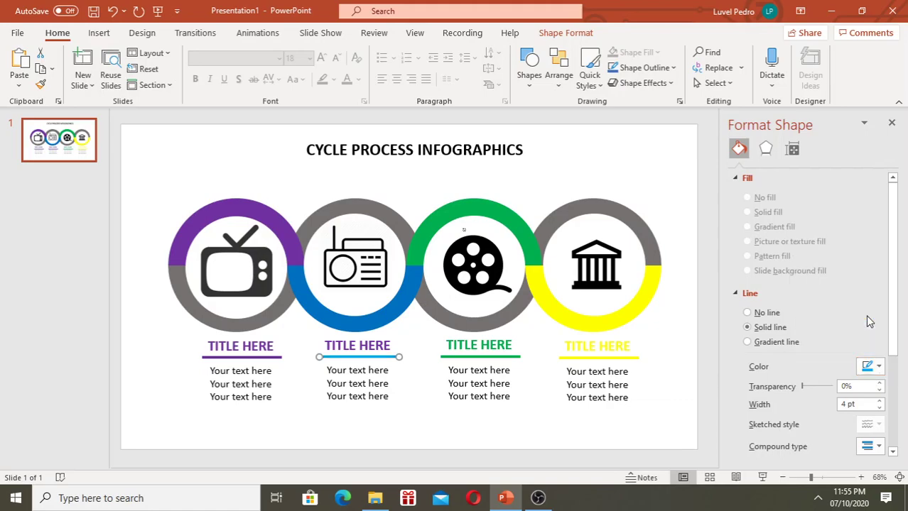
click(375, 348)
key(ctrl+a)
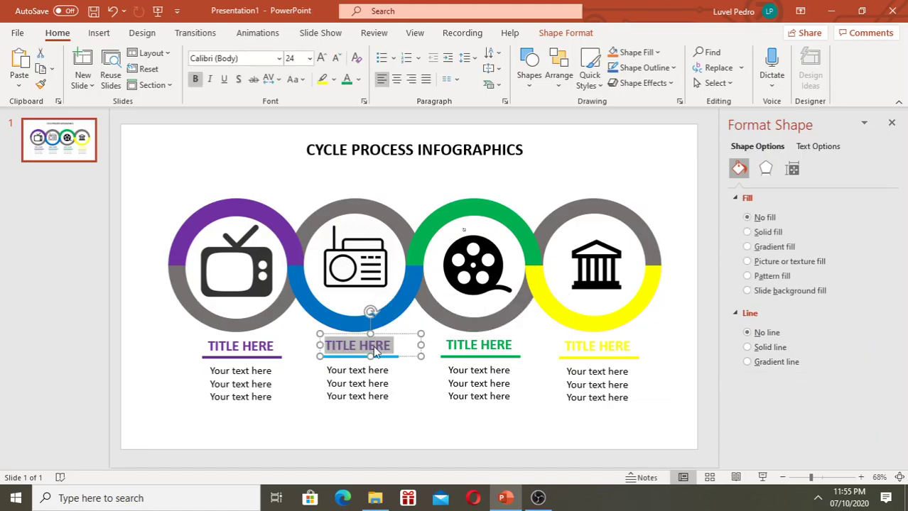
click(359, 80)
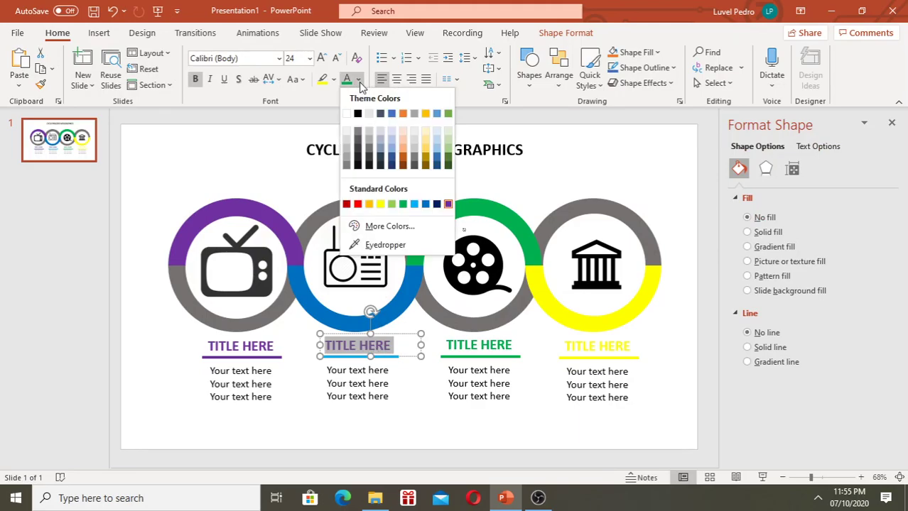
click(419, 204)
click(218, 168)
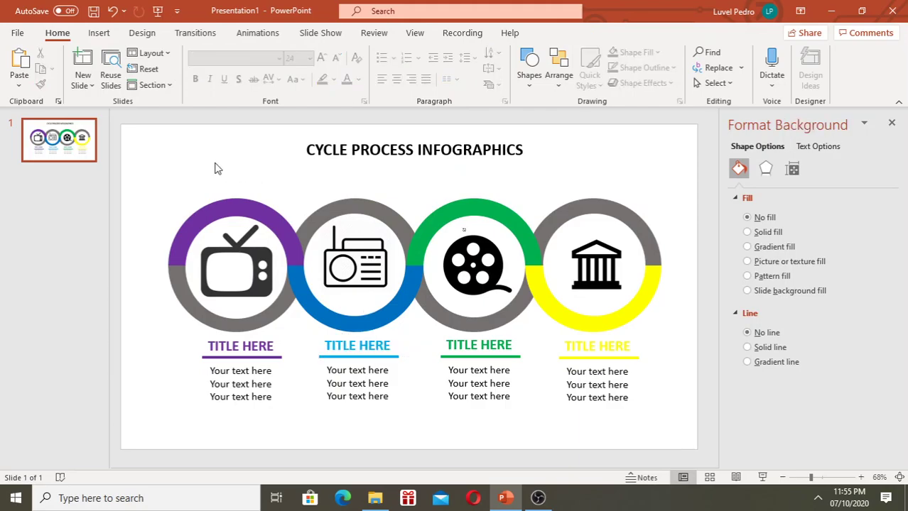